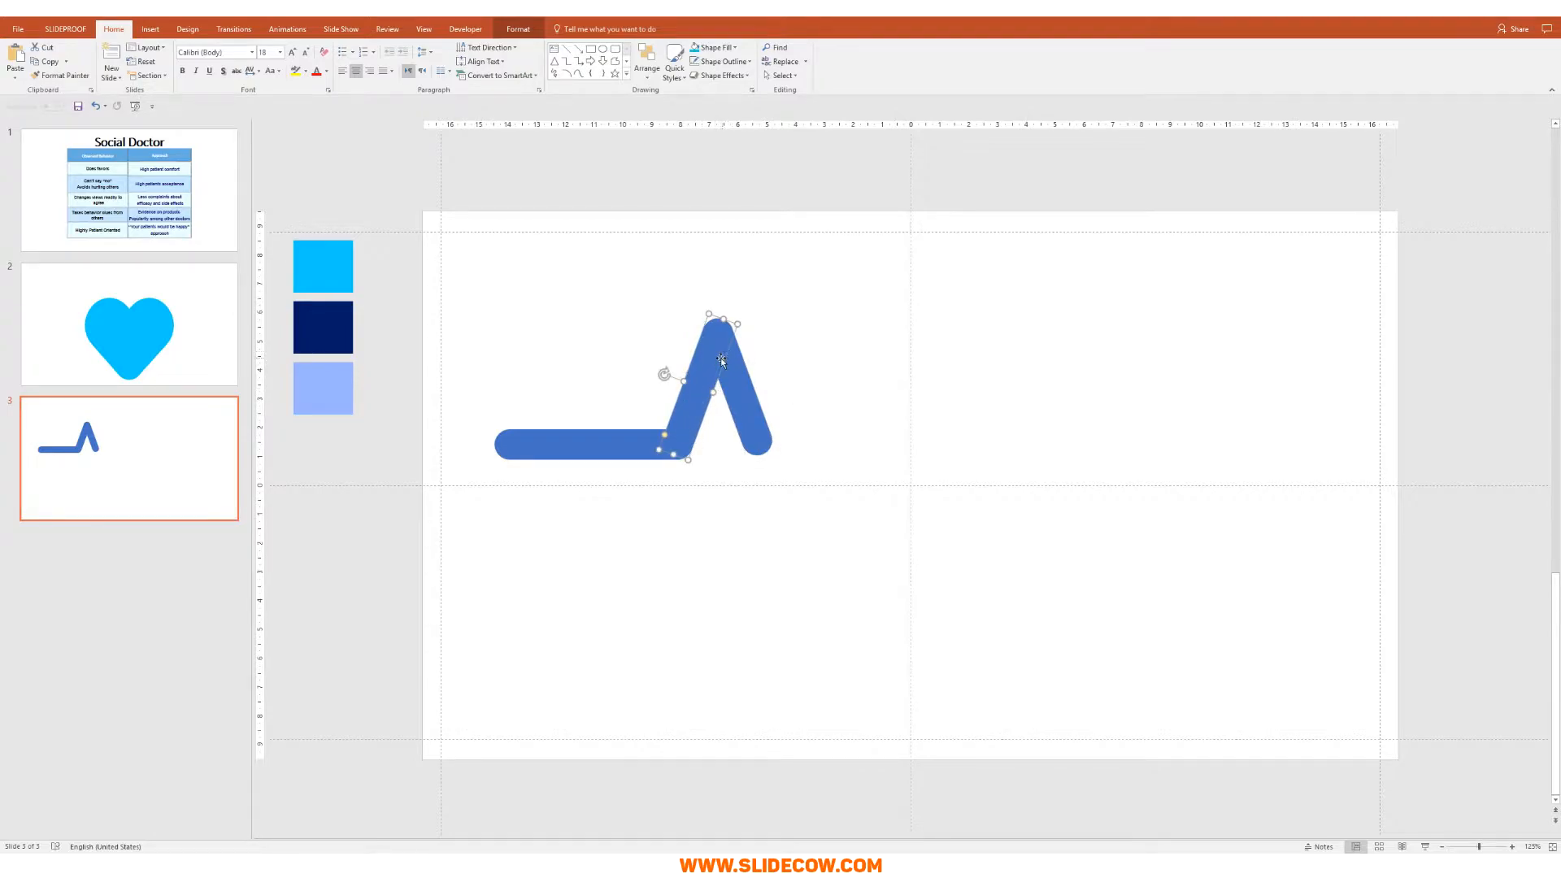
# - Duplicate the first rising bar, attach the copy at the valley's base, and lengthen it upward past the slide's top edge
pyautogui.hotkey('ctrl', 'd')
pyautogui.moveTo(724, 364); pyautogui.dragTo(763, 417)
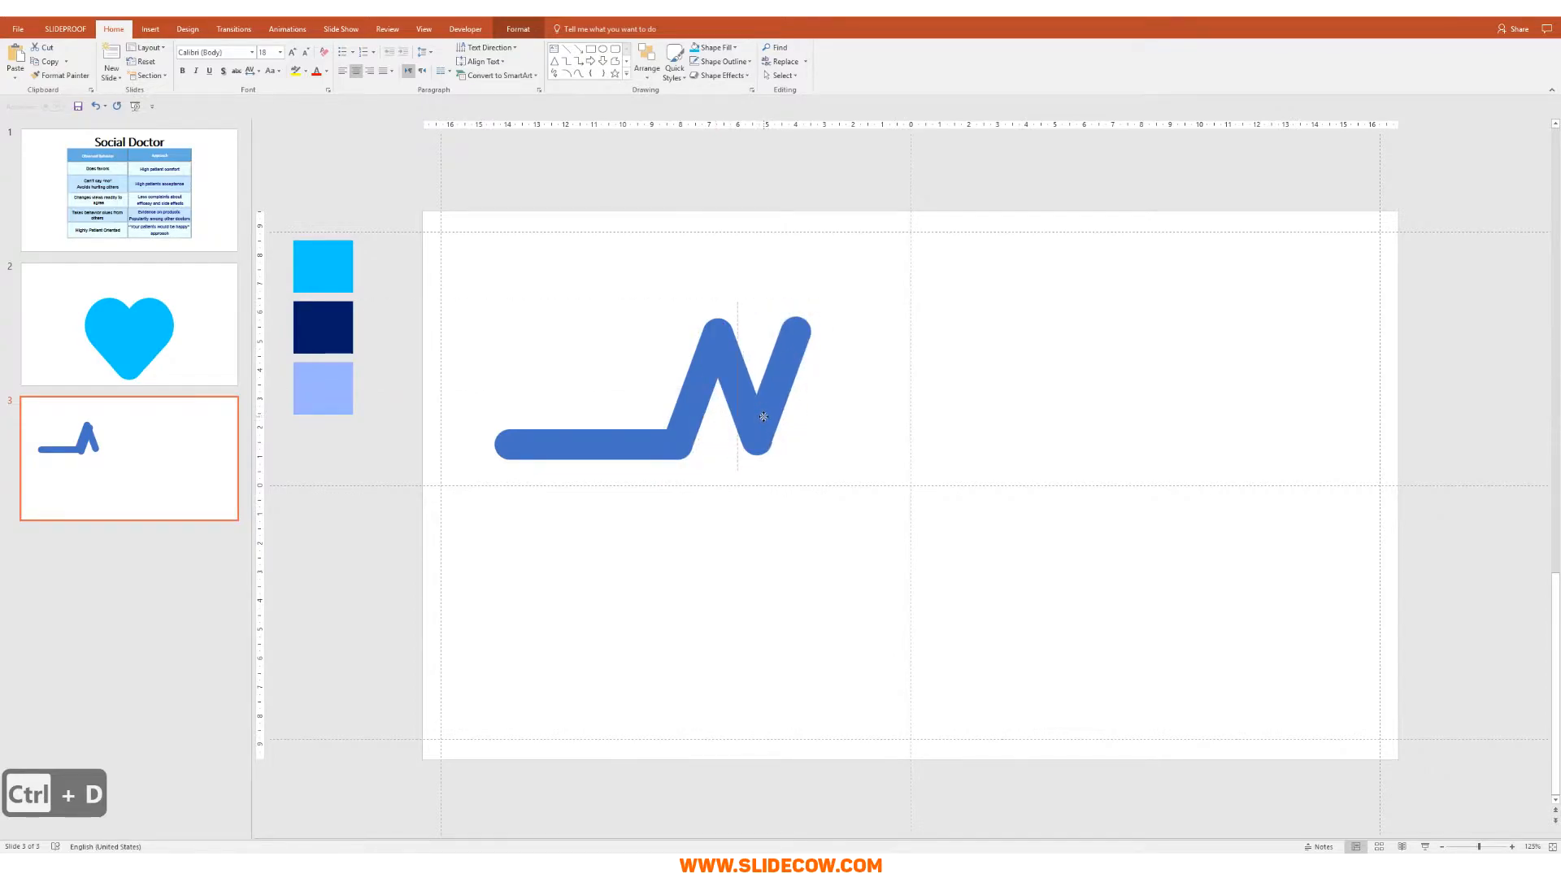
pyautogui.click(787, 365)
pyautogui.moveTo(799, 322); pyautogui.dragTo(853, 182)
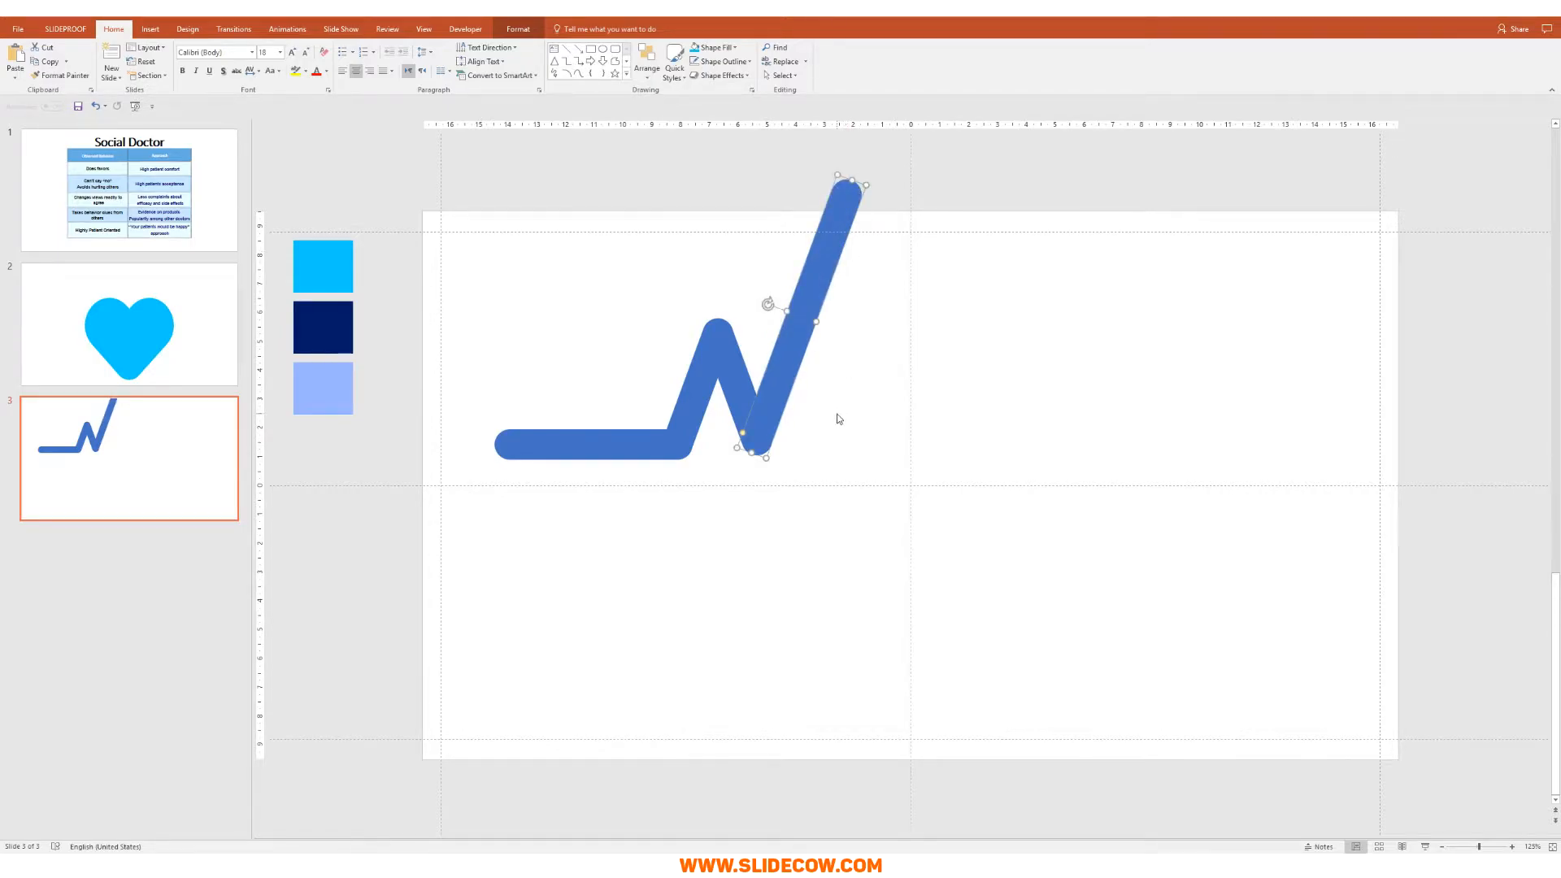
# - Rotate the long rising bar to a steeper angle and realign its lower end with the valley
pyautogui.scroll(1, 839, 418)
pyautogui.scroll(-1, 706, 491)
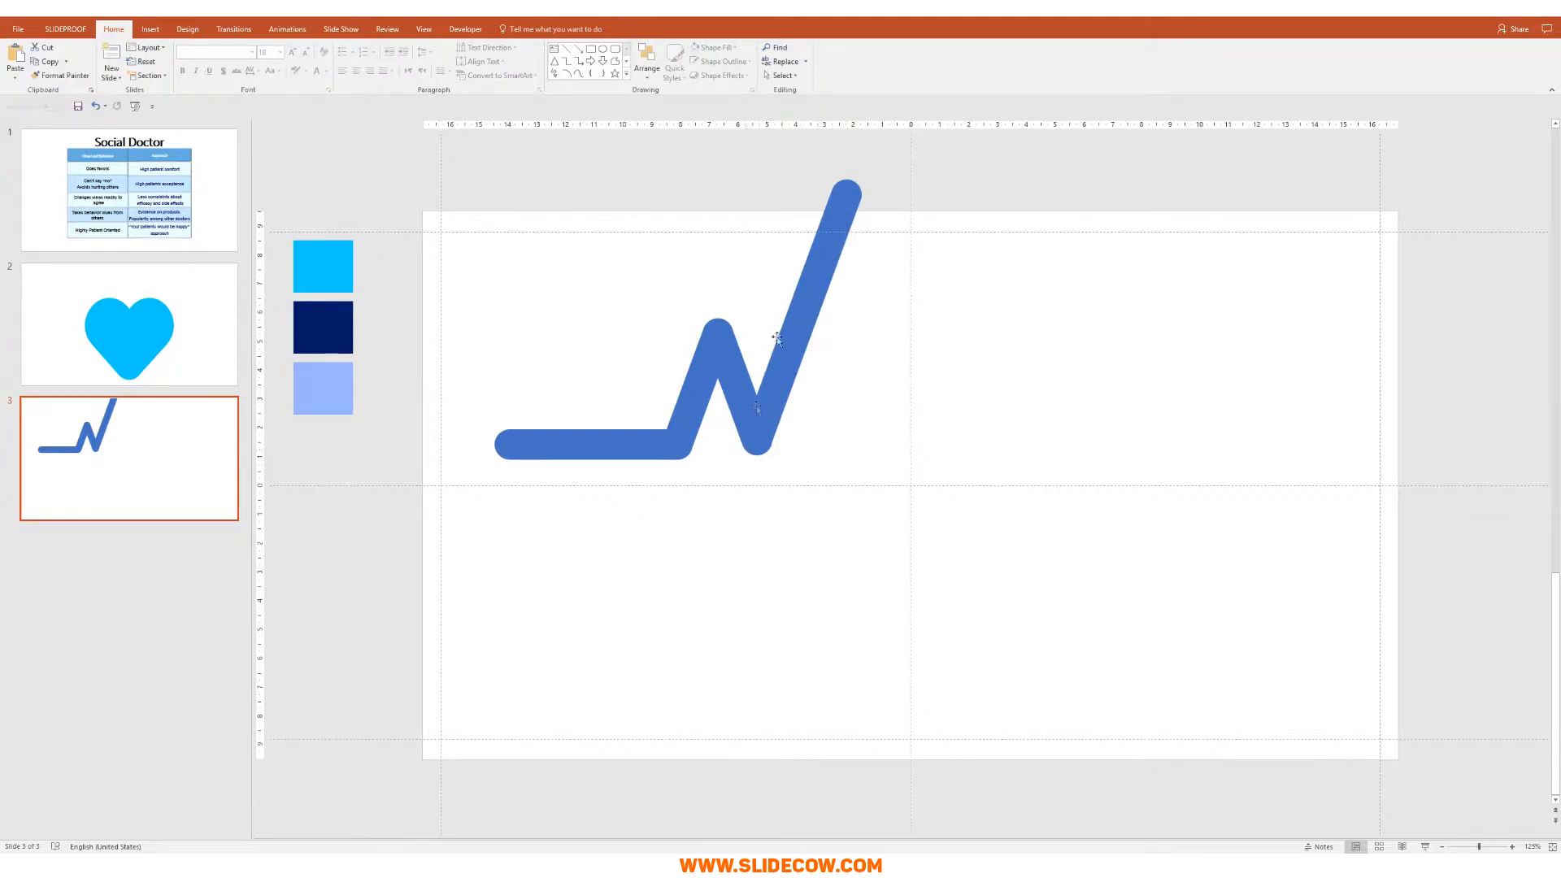
pyautogui.click(836, 234)
pyautogui.moveTo(765, 303); pyautogui.dragTo(763, 308)
pyautogui.moveTo(774, 388); pyautogui.dragTo(763, 387)
pyautogui.click(842, 411)
# - Duplicate the tall rising bar to its right and flip the copy horizontally
pyautogui.click(777, 377)
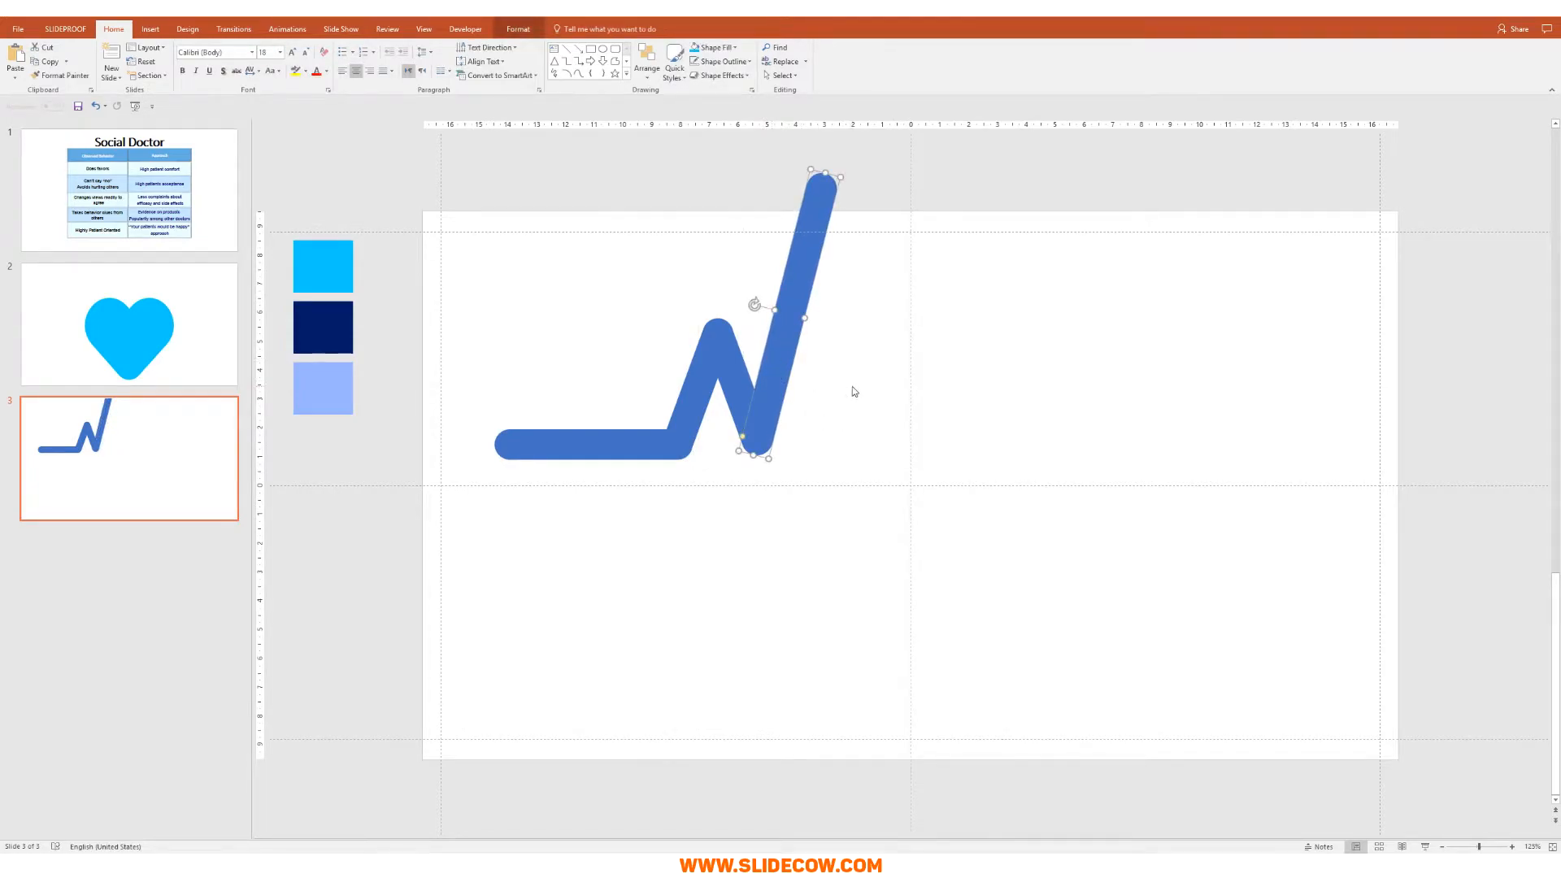
pyautogui.hotkey('ctrl', 'd')
pyautogui.moveTo(789, 393); pyautogui.dragTo(860, 404)
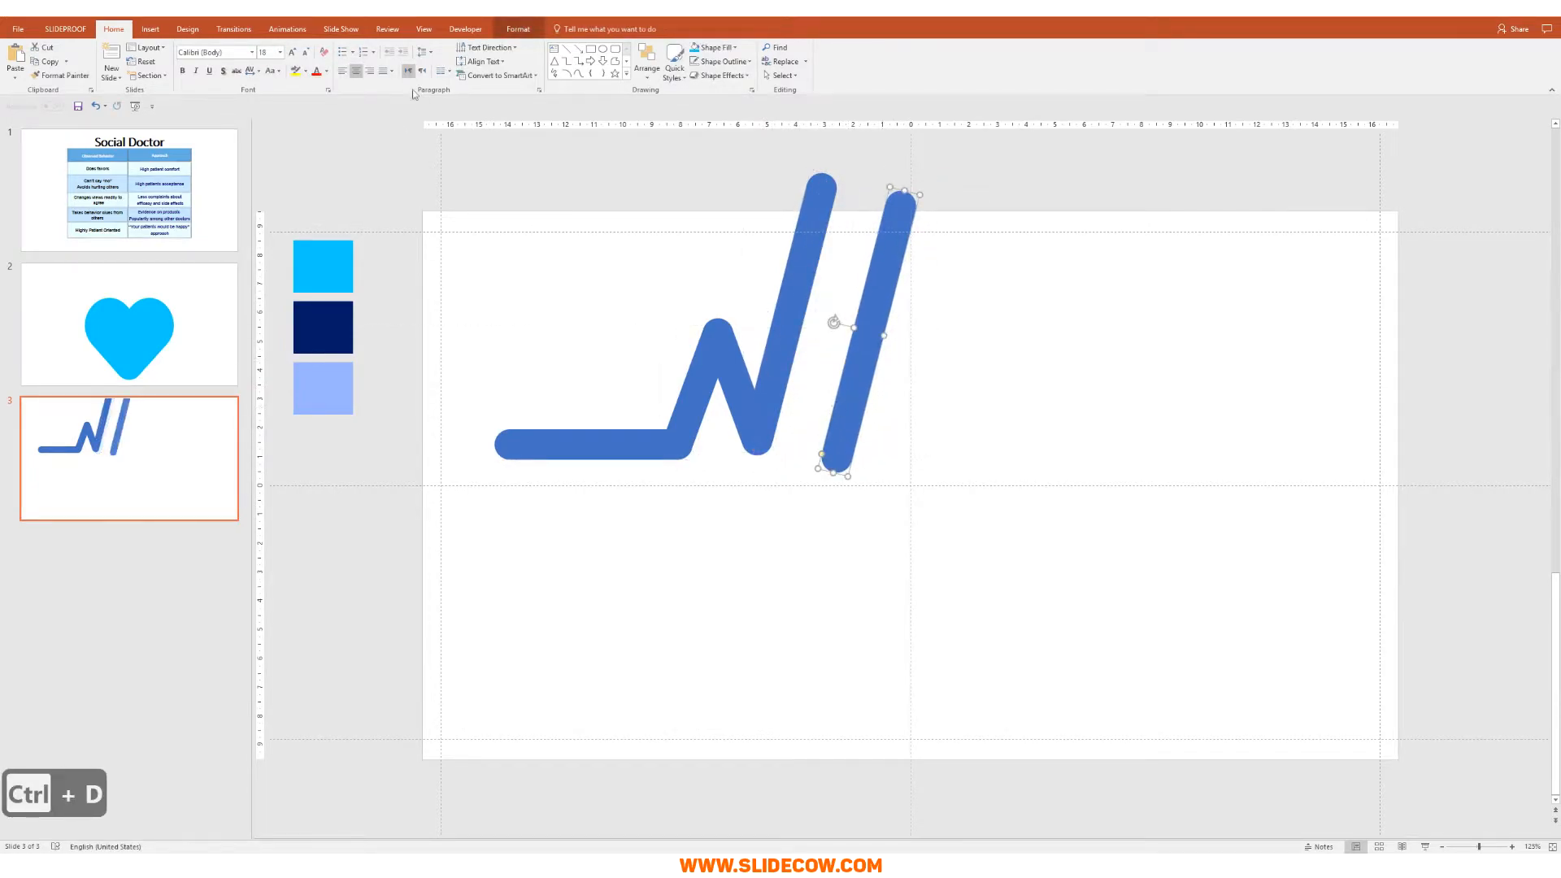
pyautogui.click(647, 61)
pyautogui.moveTo(664, 249)
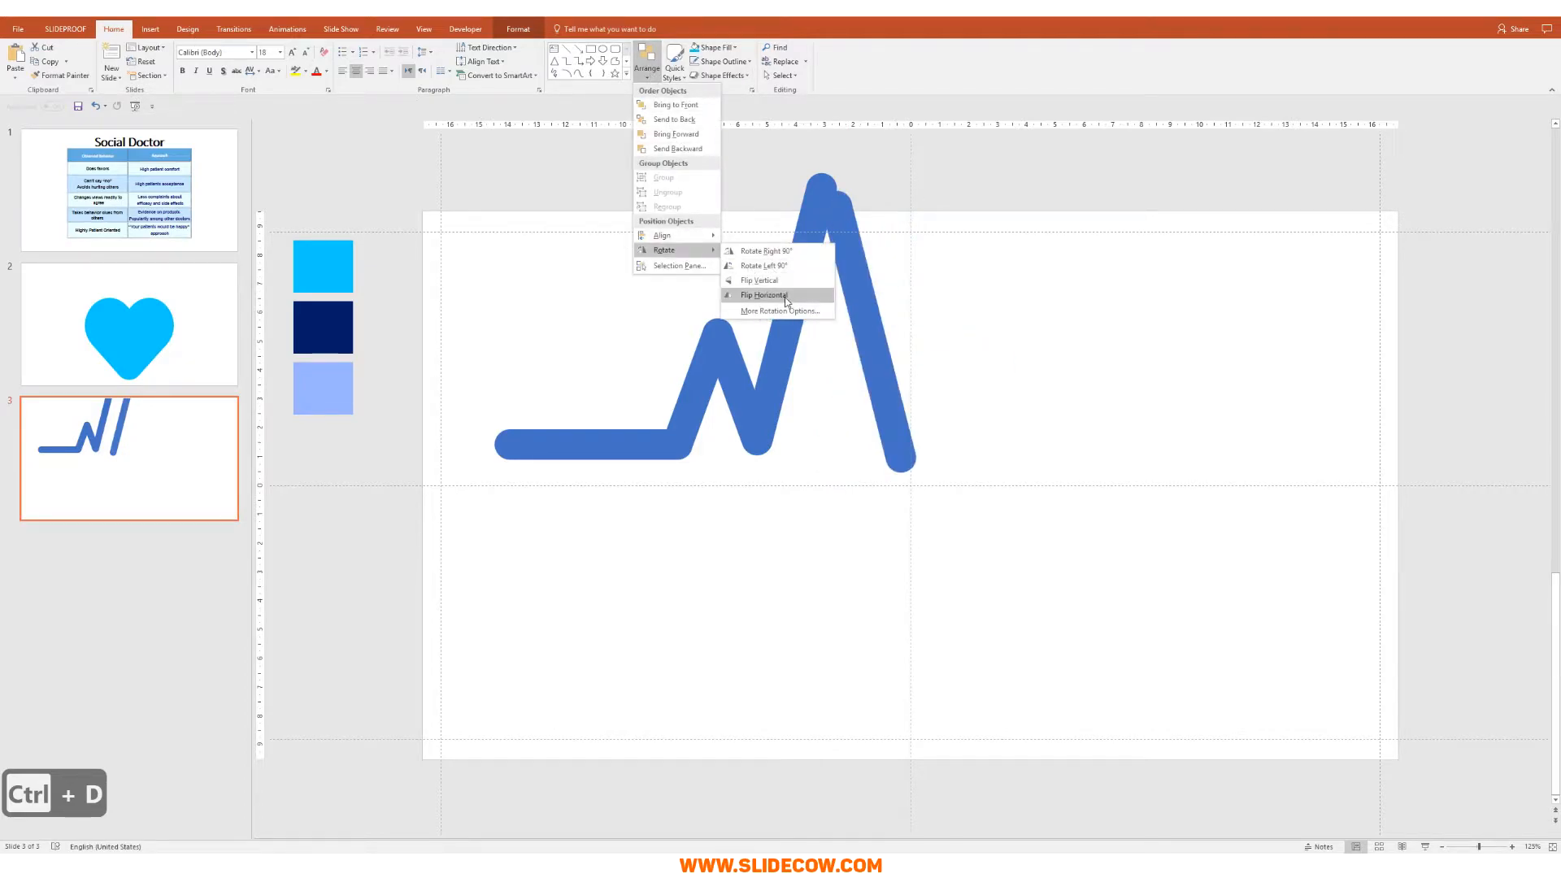
pyautogui.click(752, 294)
# - Position the flipped bar so its upper end lines up precisely with the tall bar's tip and forms a peak
pyautogui.moveTo(866, 341); pyautogui.dragTo(866, 349)
pyautogui.scroll(3, 934, 305)
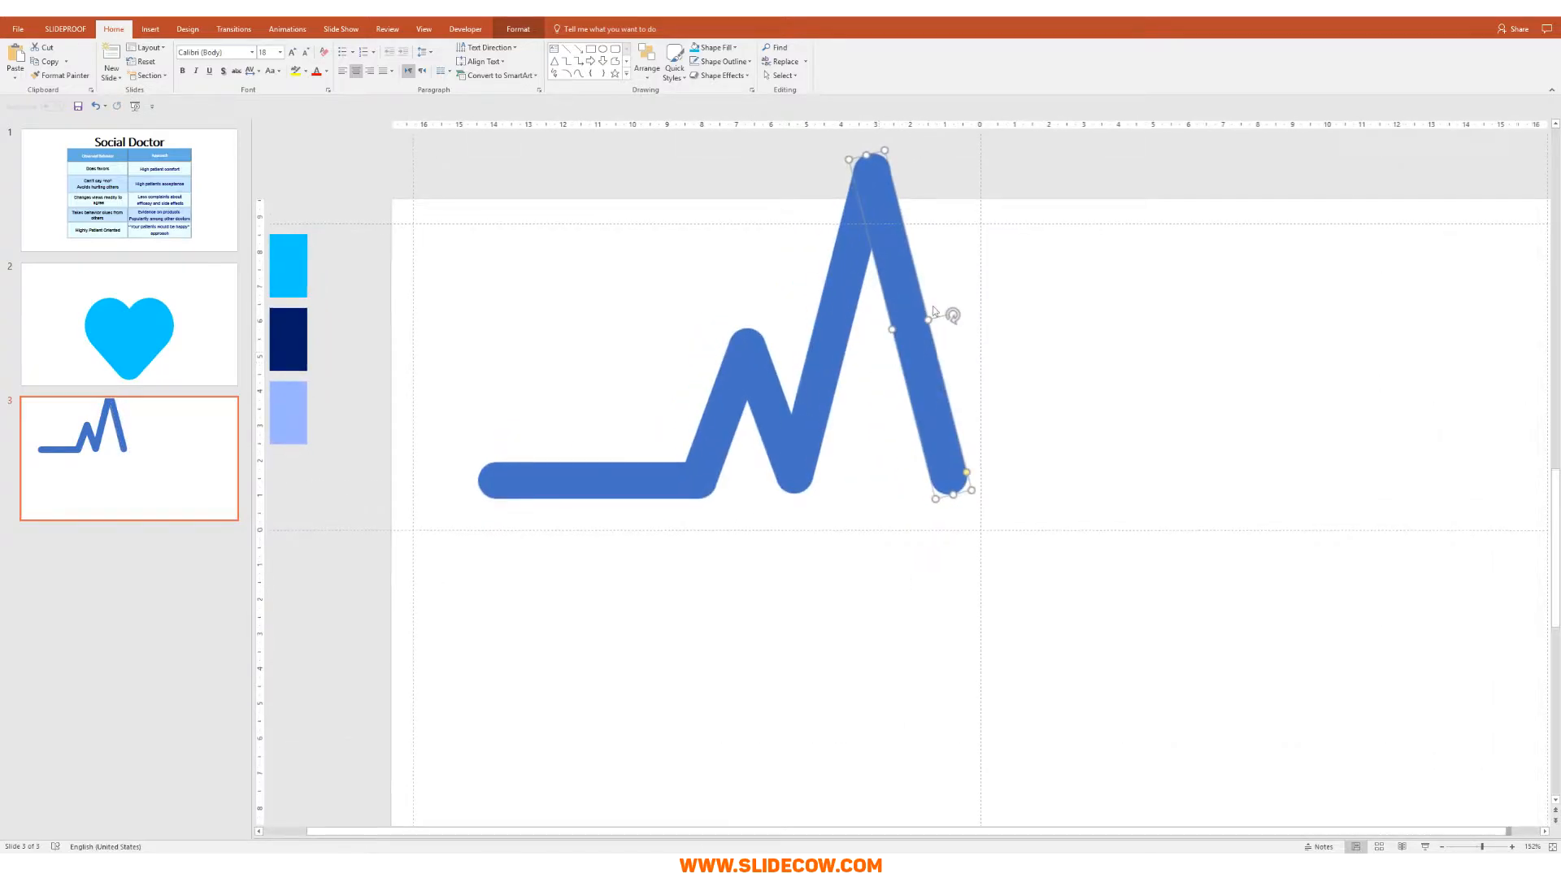
pyautogui.hotkey('ctrl', 'Right')
pyautogui.hotkey('ctrl', 'Right')
pyautogui.hotkey('ctrl', 'Right')
pyautogui.hotkey('ctrl', 'Up')
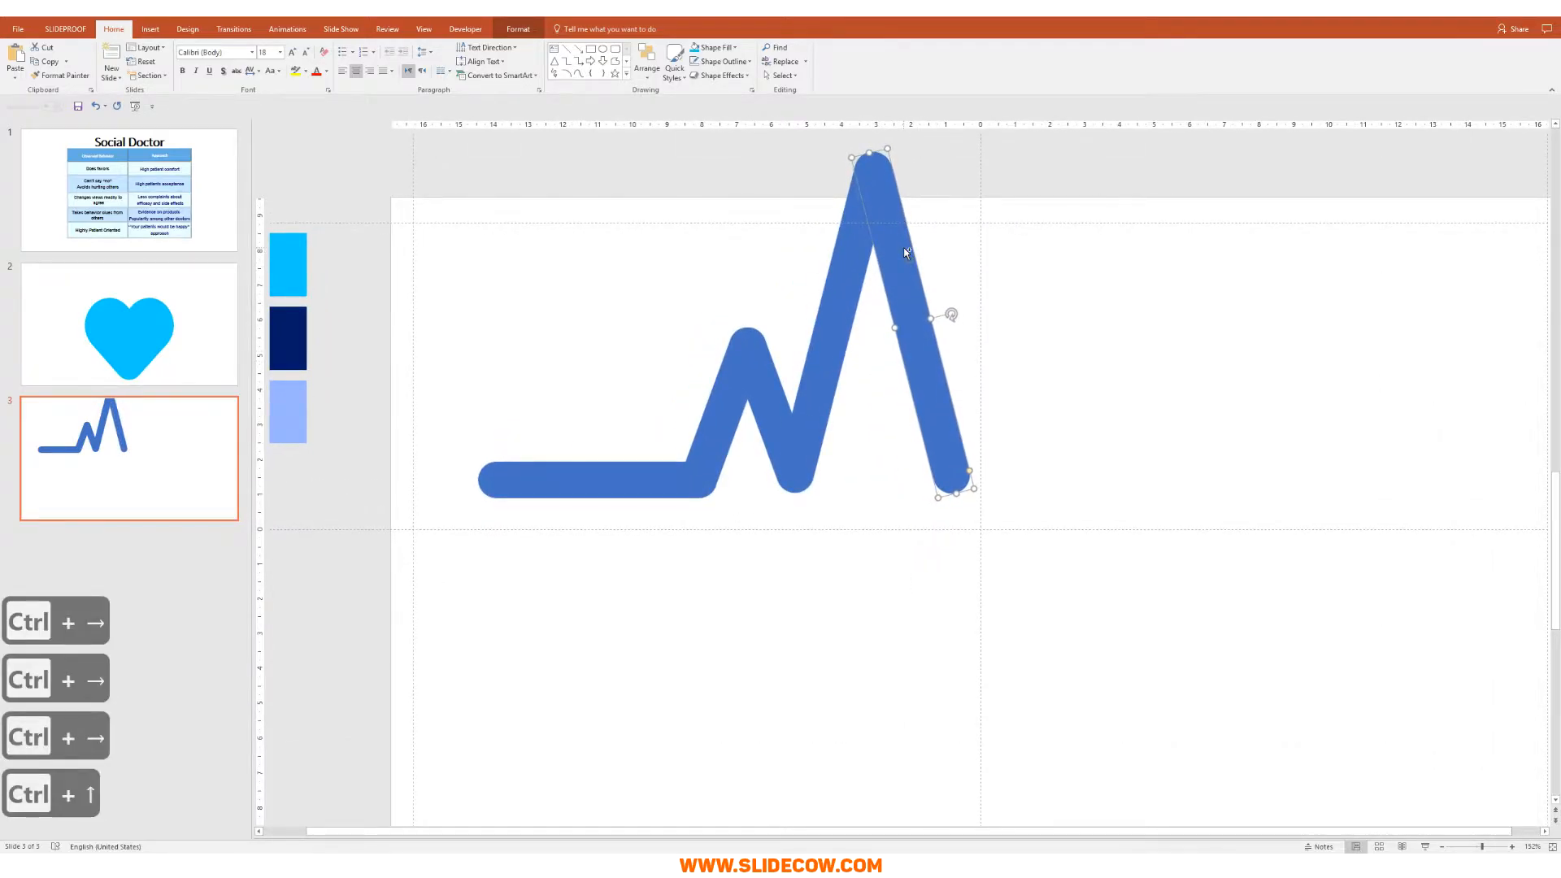
pyautogui.press('Escape')
pyautogui.press('Escape')
# - Lengthen the tall peak's descending bar along its slope until it reaches well below the slide's horizontal centre line
pyautogui.scroll(-5, 938, 356)
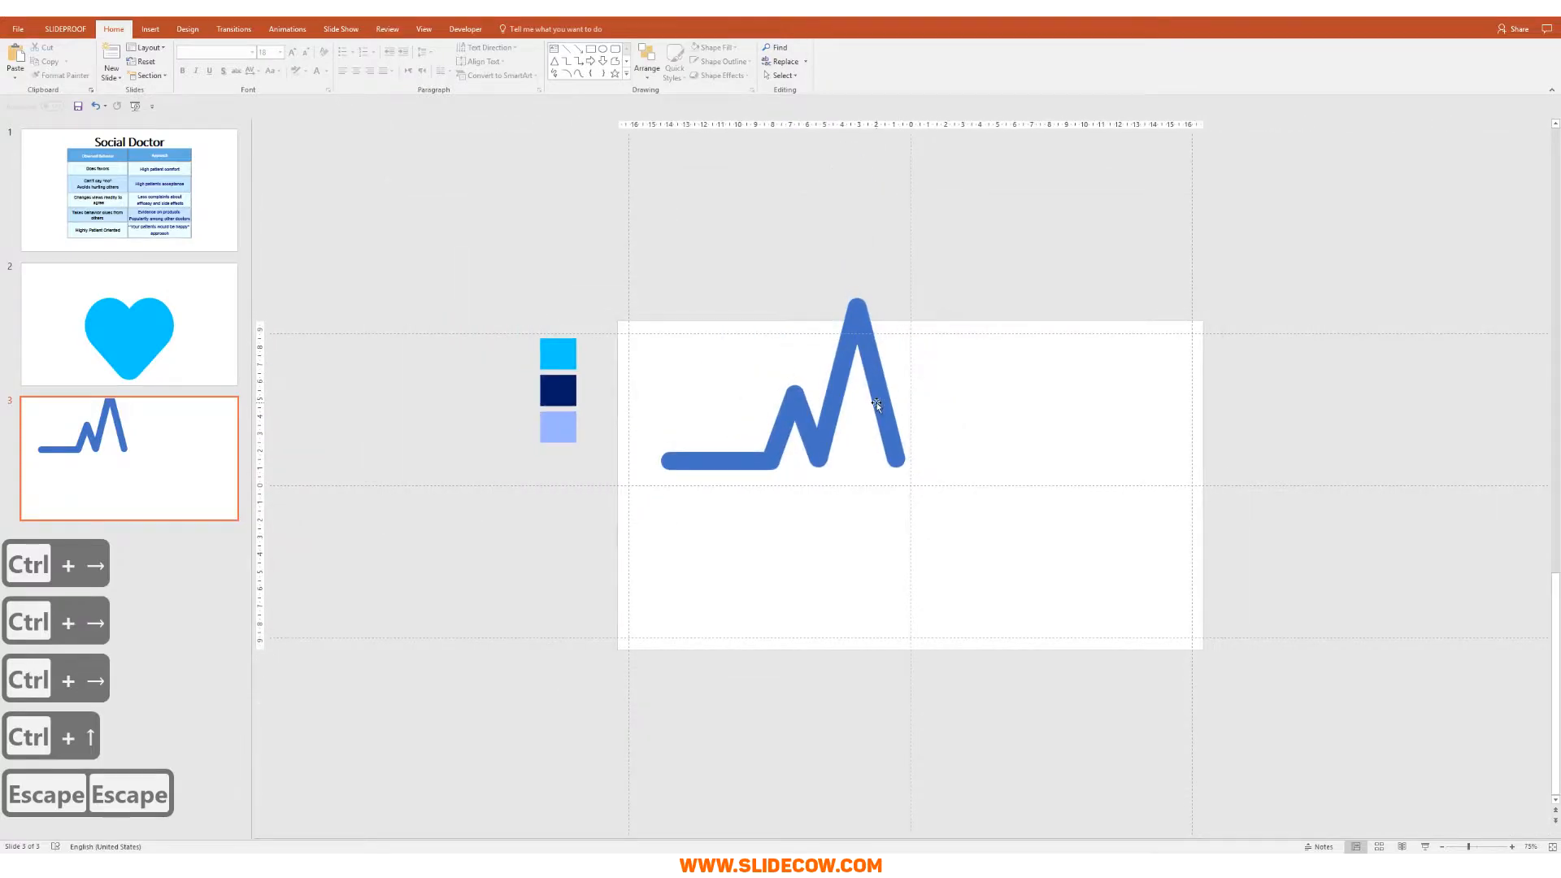
pyautogui.click(877, 404)
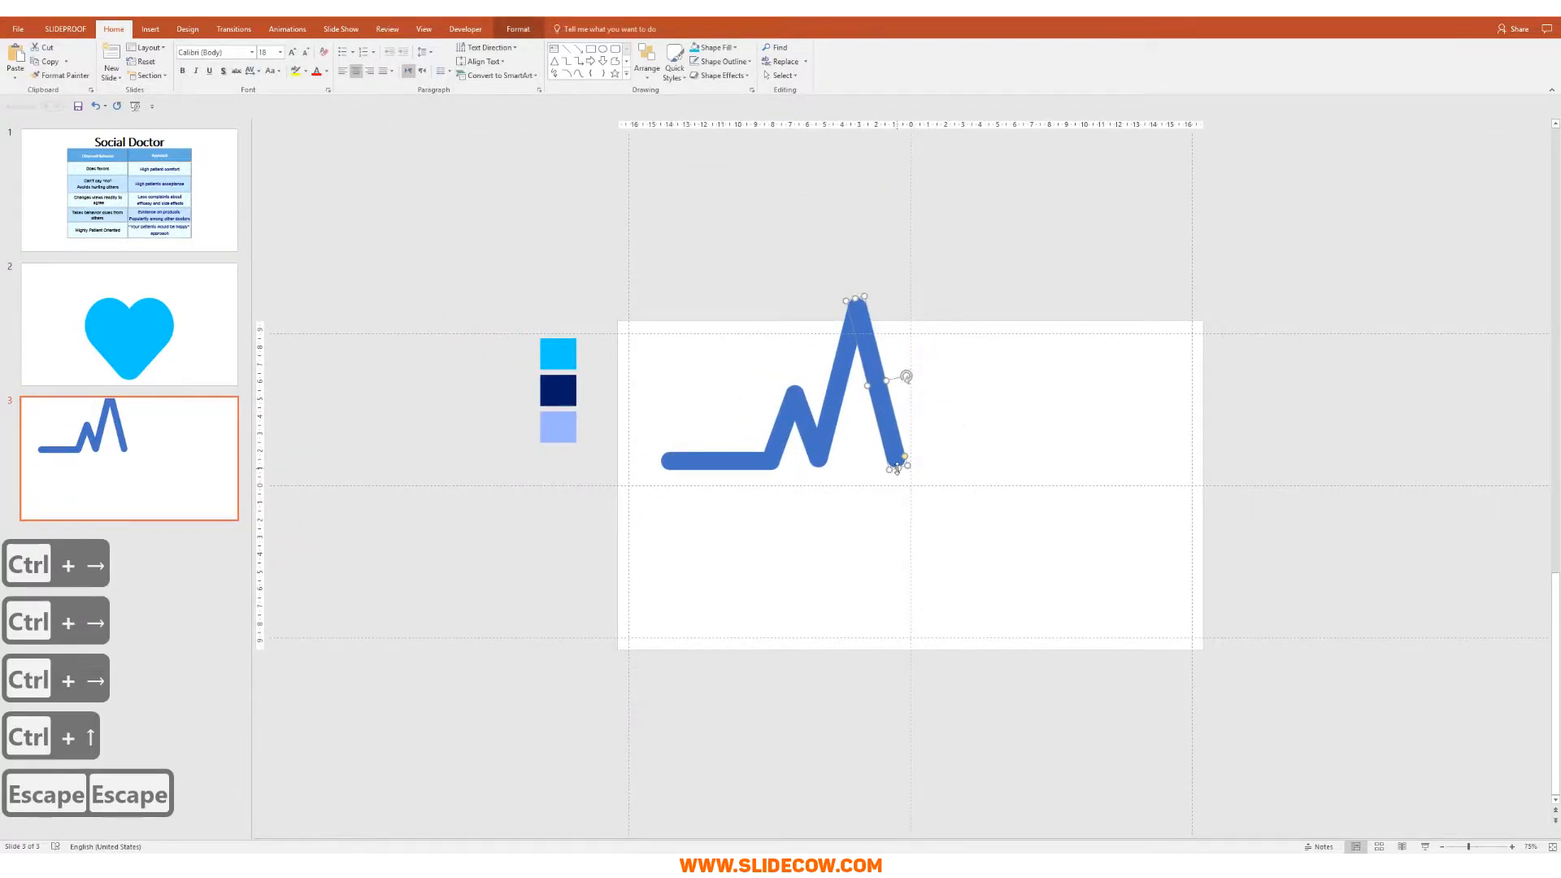
pyautogui.moveTo(900, 468); pyautogui.dragTo(941, 595)
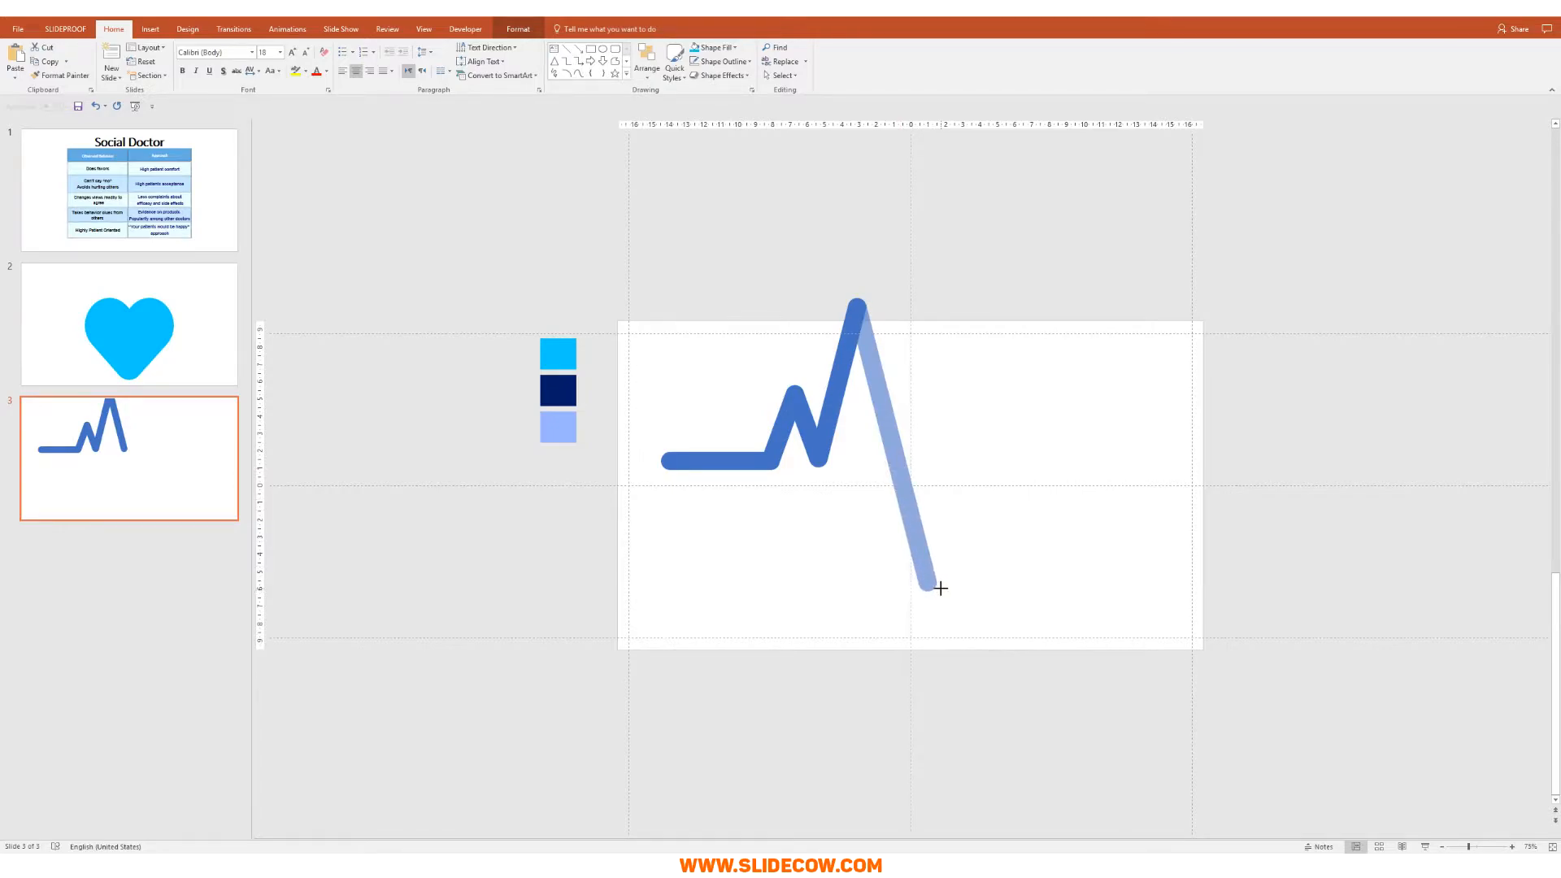
pyautogui.moveTo(937, 585); pyautogui.dragTo(935, 585)
# - Duplicate the first short rising bar and place the copy, tilted more steeply, at the long descending bar's lower end
pyautogui.click(785, 426)
pyautogui.hotkey('ctrl', 'd')
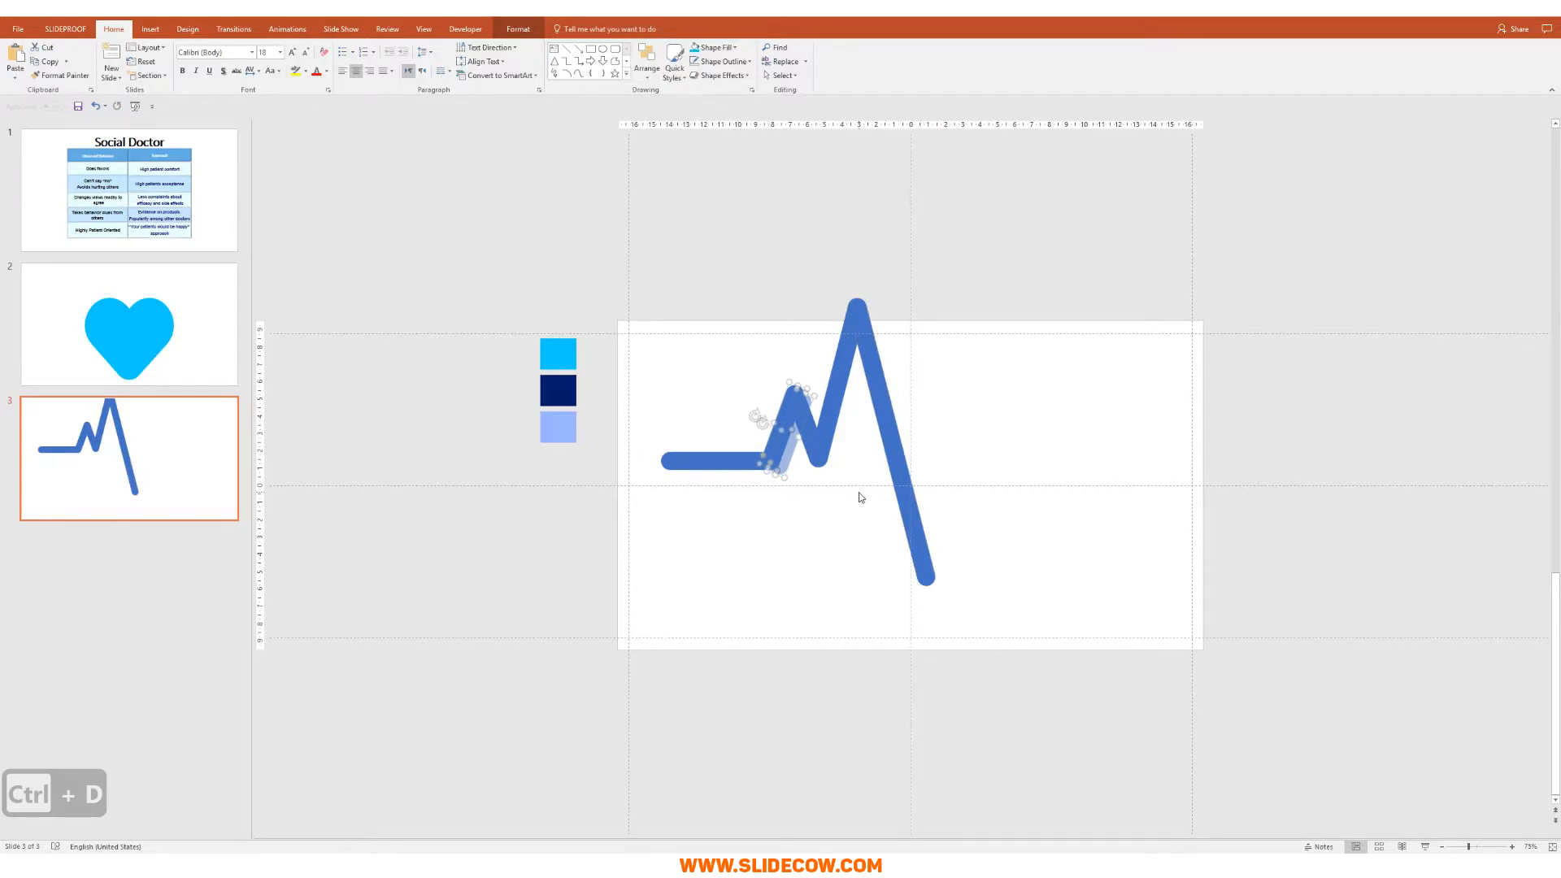
pyautogui.moveTo(770, 426)
pyautogui.mouseDown()
pyautogui.moveTo(941, 532)
pyautogui.moveTo(970, 606)
pyautogui.moveTo(996, 616)
pyautogui.mouseUp()
pyautogui.scroll(5, 977, 529)
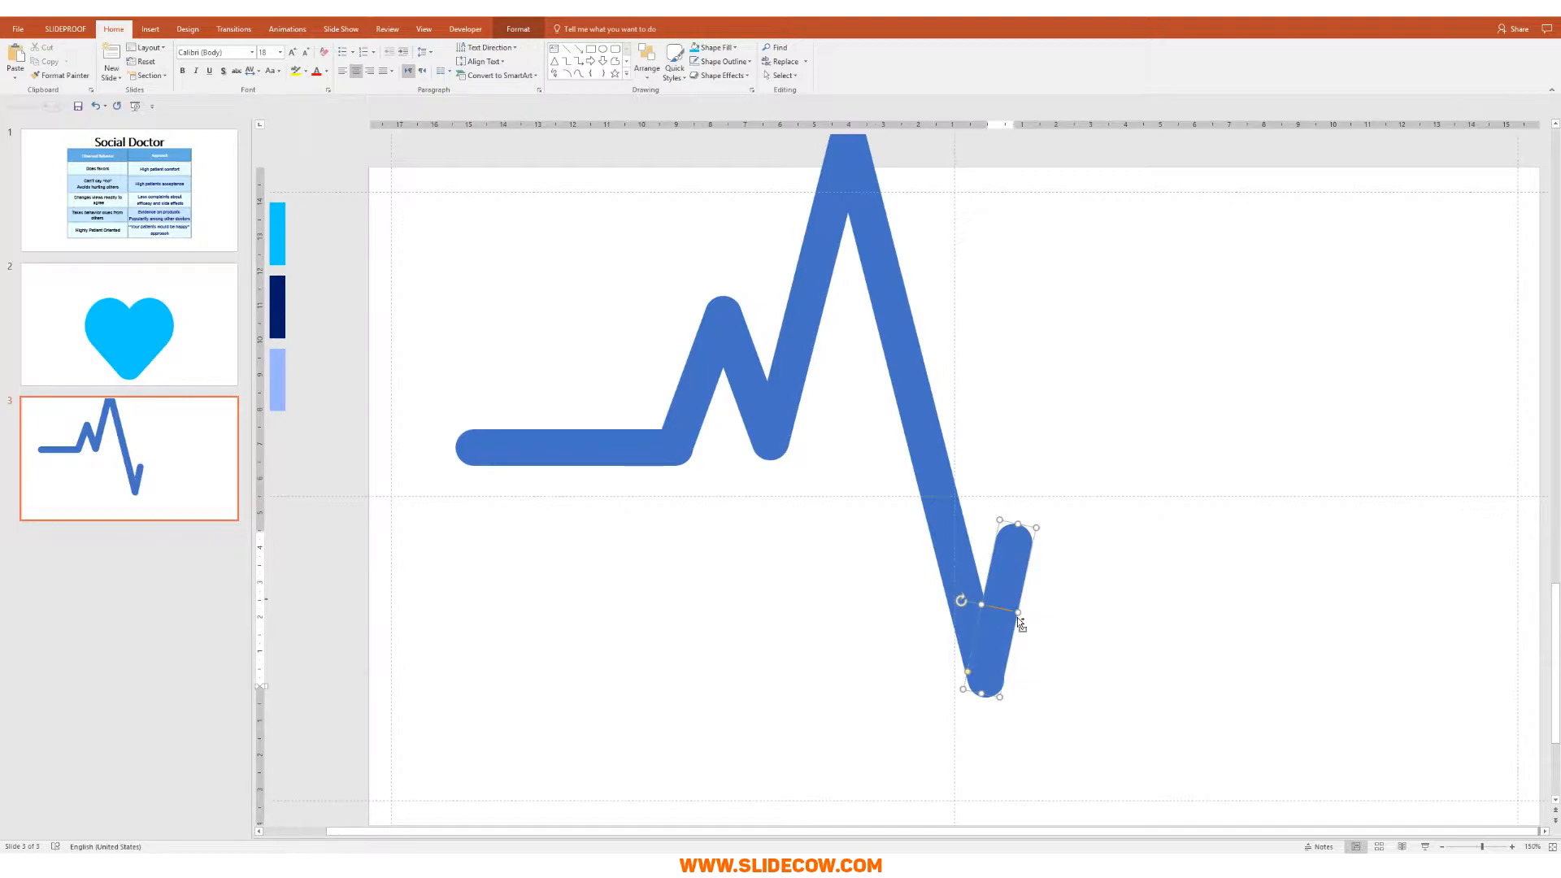
# - Align the short bar with the deep trough's tip and lengthen it up to the level of the horizontal bar
pyautogui.press('Escape')
pyautogui.hotkey('ctrl', 'Right')
pyautogui.hotkey('ctrl', 'Down')
pyautogui.hotkey('ctrl', 'Down')
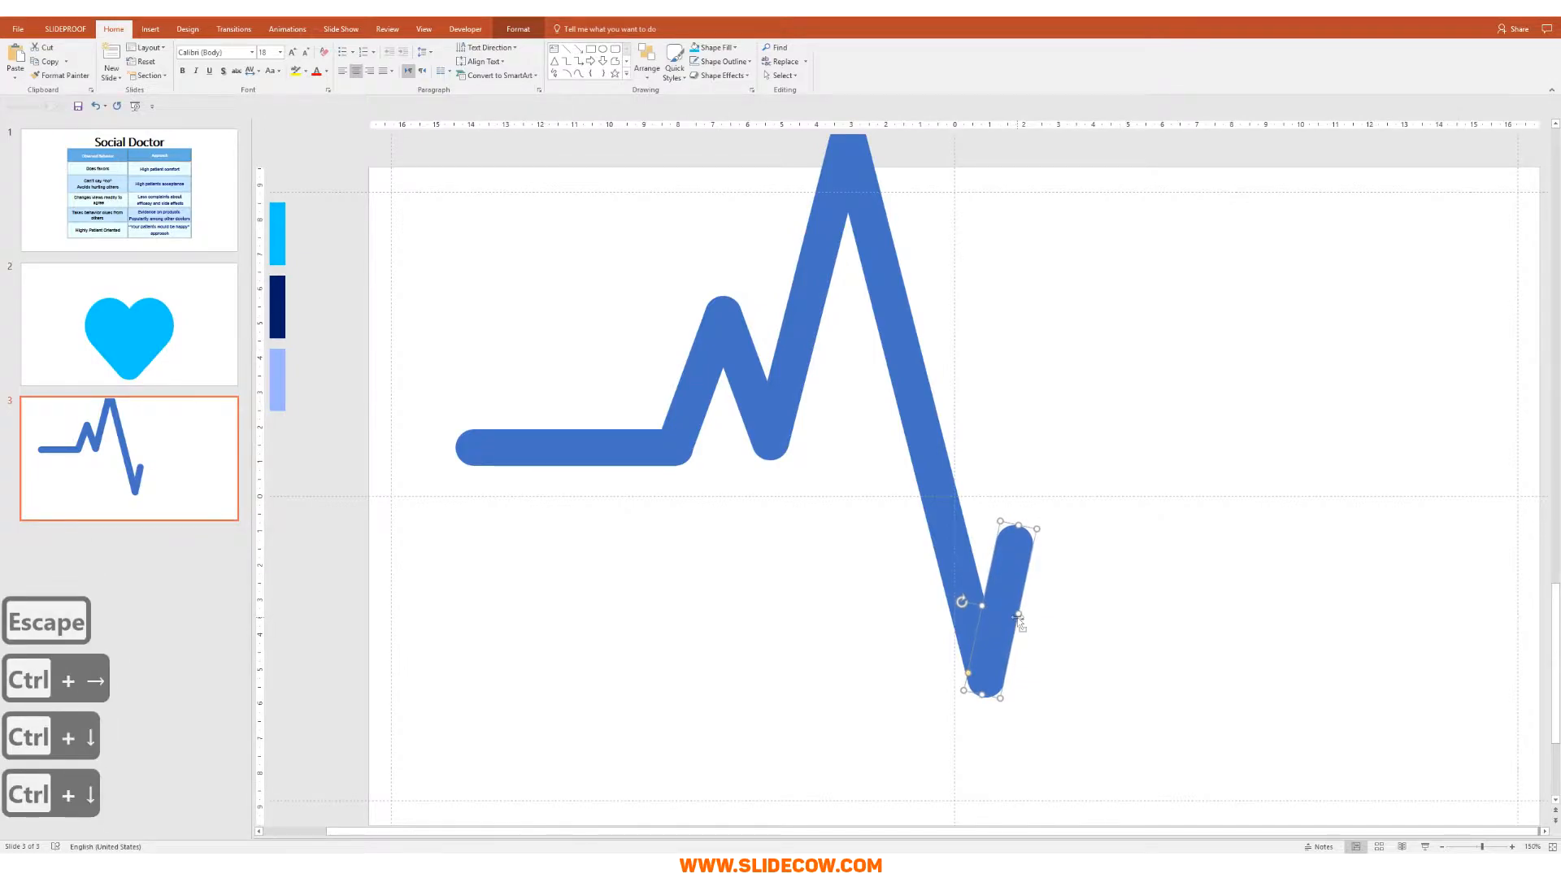
pyautogui.hotkey('ctrl', 'Left')
pyautogui.hotkey('ctrl', 'Down')
pyautogui.press('Escape')
pyautogui.click(997, 618)
pyautogui.moveTo(1015, 527); pyautogui.dragTo(1048, 423)
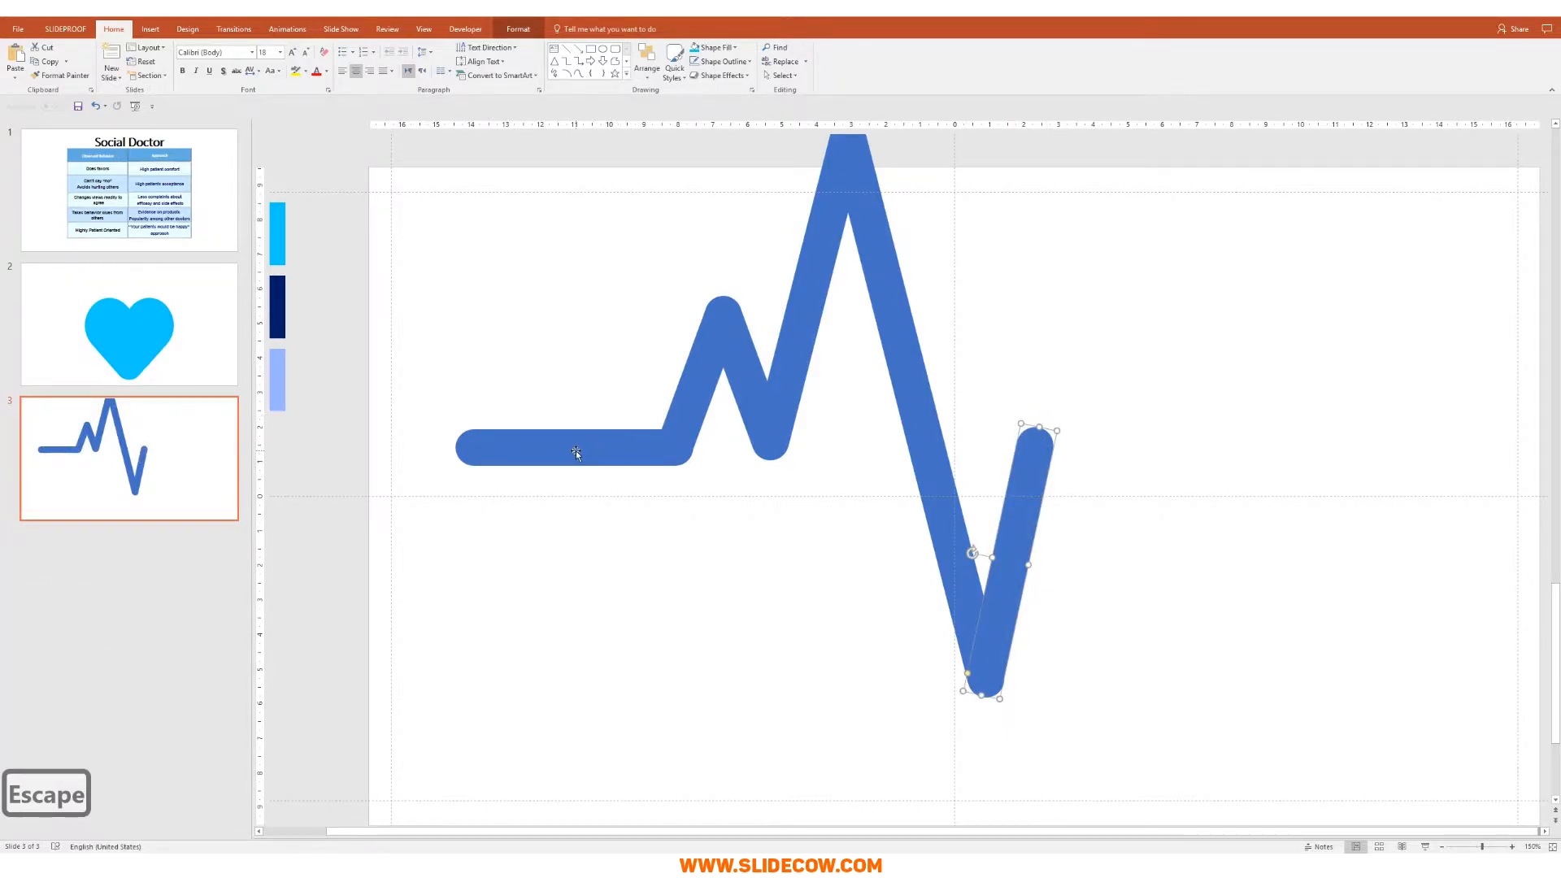
# - Copy the left horizontal bar to the right so it continues from the top of the last rising bar
pyautogui.click(576, 450)
pyautogui.scroll(-2, 732, 551)
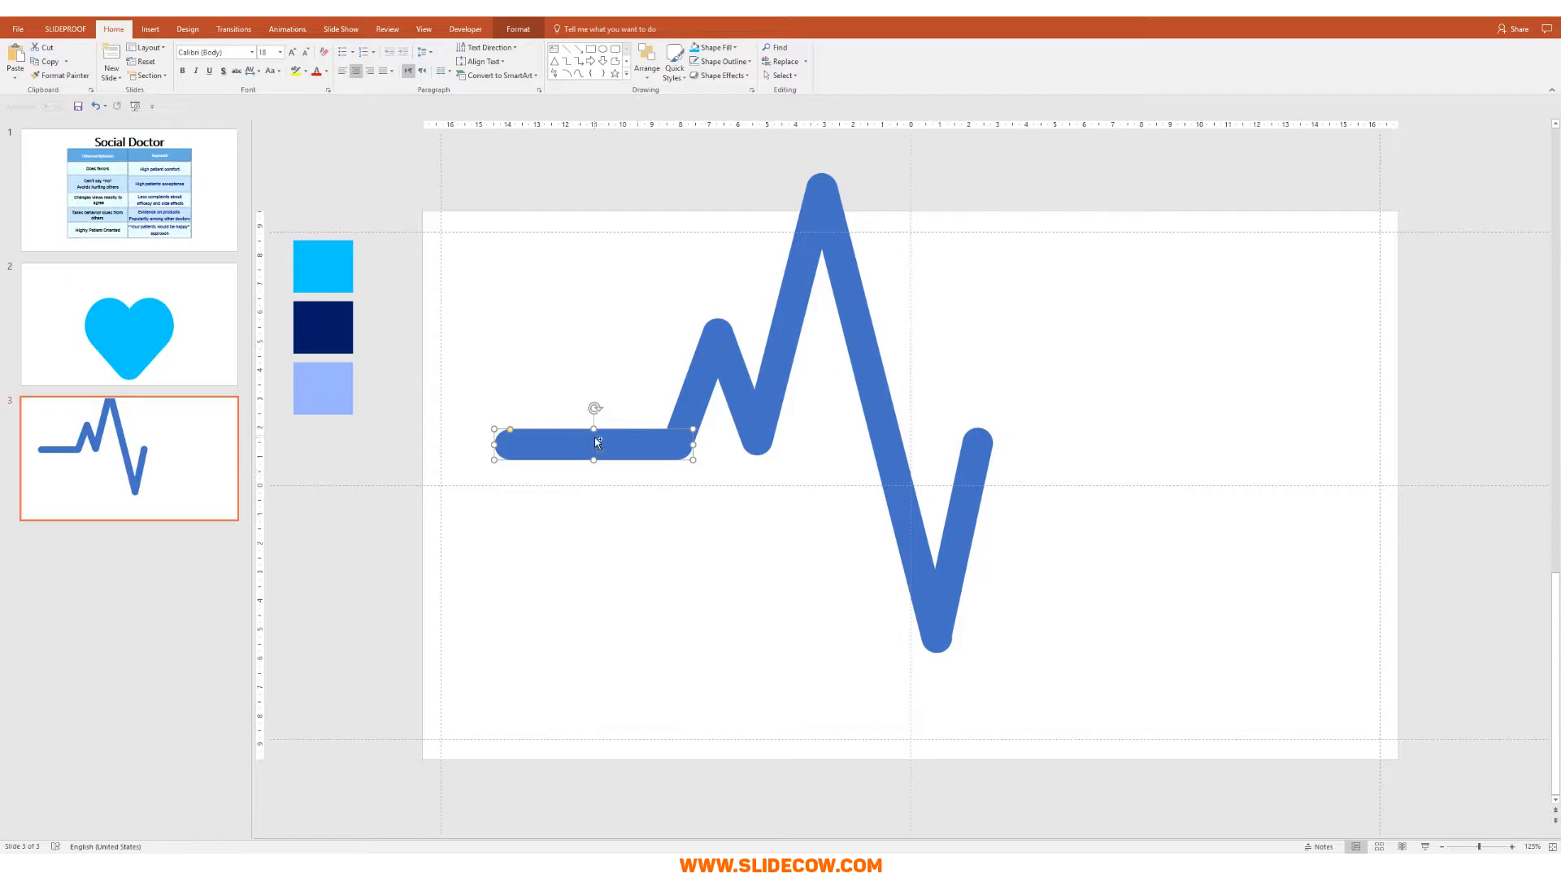
pyautogui.moveTo(582, 442); pyautogui.dragTo(1049, 432)
pyautogui.press('Escape')
pyautogui.press('Escape')
pyautogui.press('Escape')
pyautogui.scroll(5, 1044, 516)
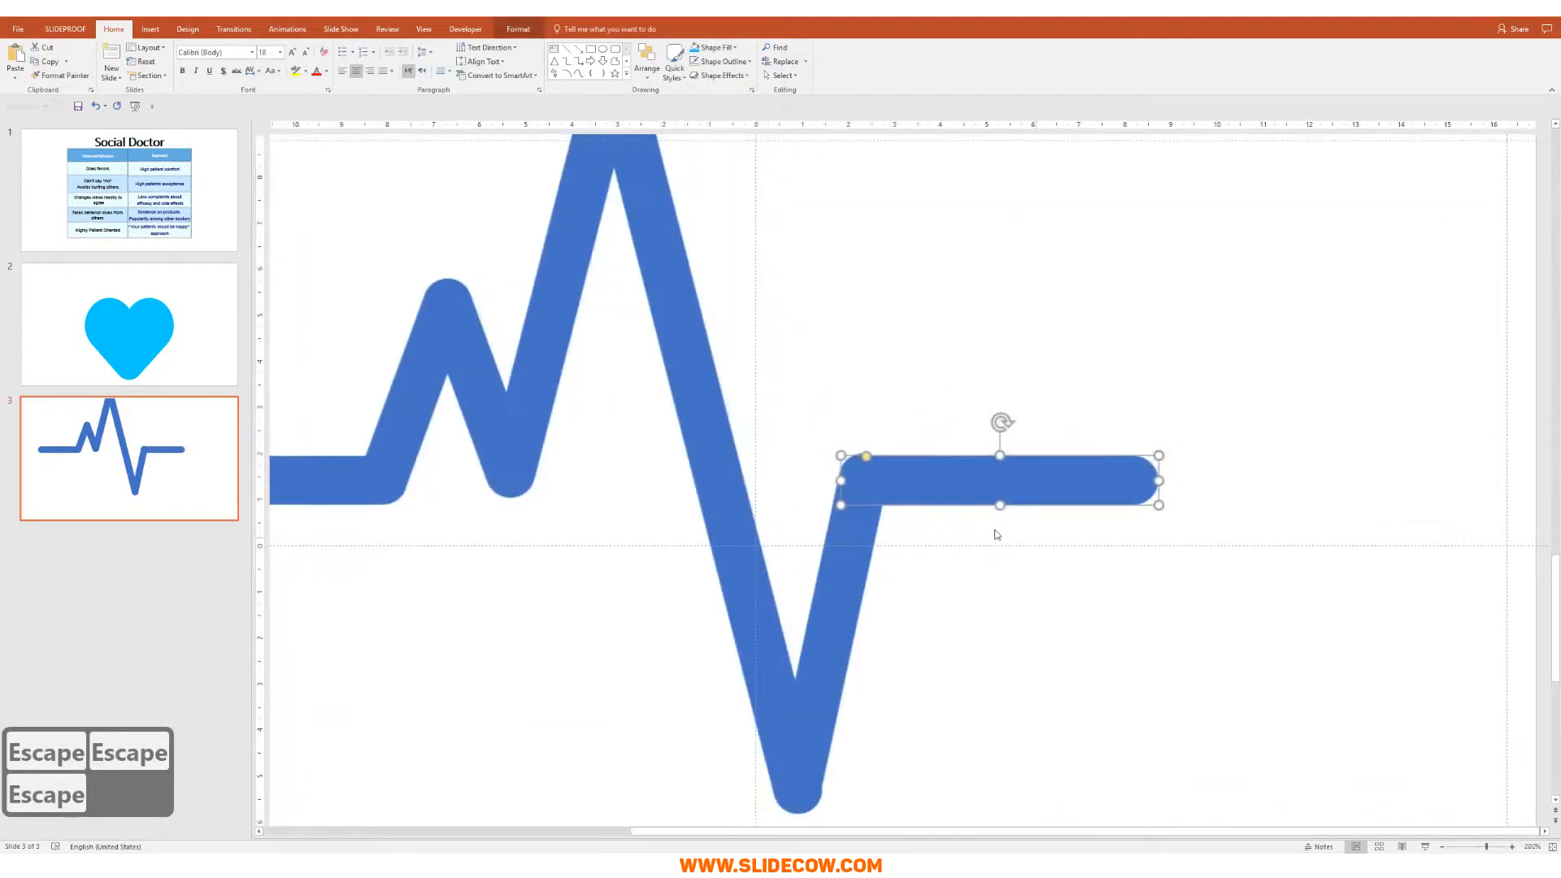
pyautogui.click(711, 504)
pyautogui.moveTo(713, 440); pyautogui.dragTo(714, 446)
pyautogui.scroll(-5, 943, 639)
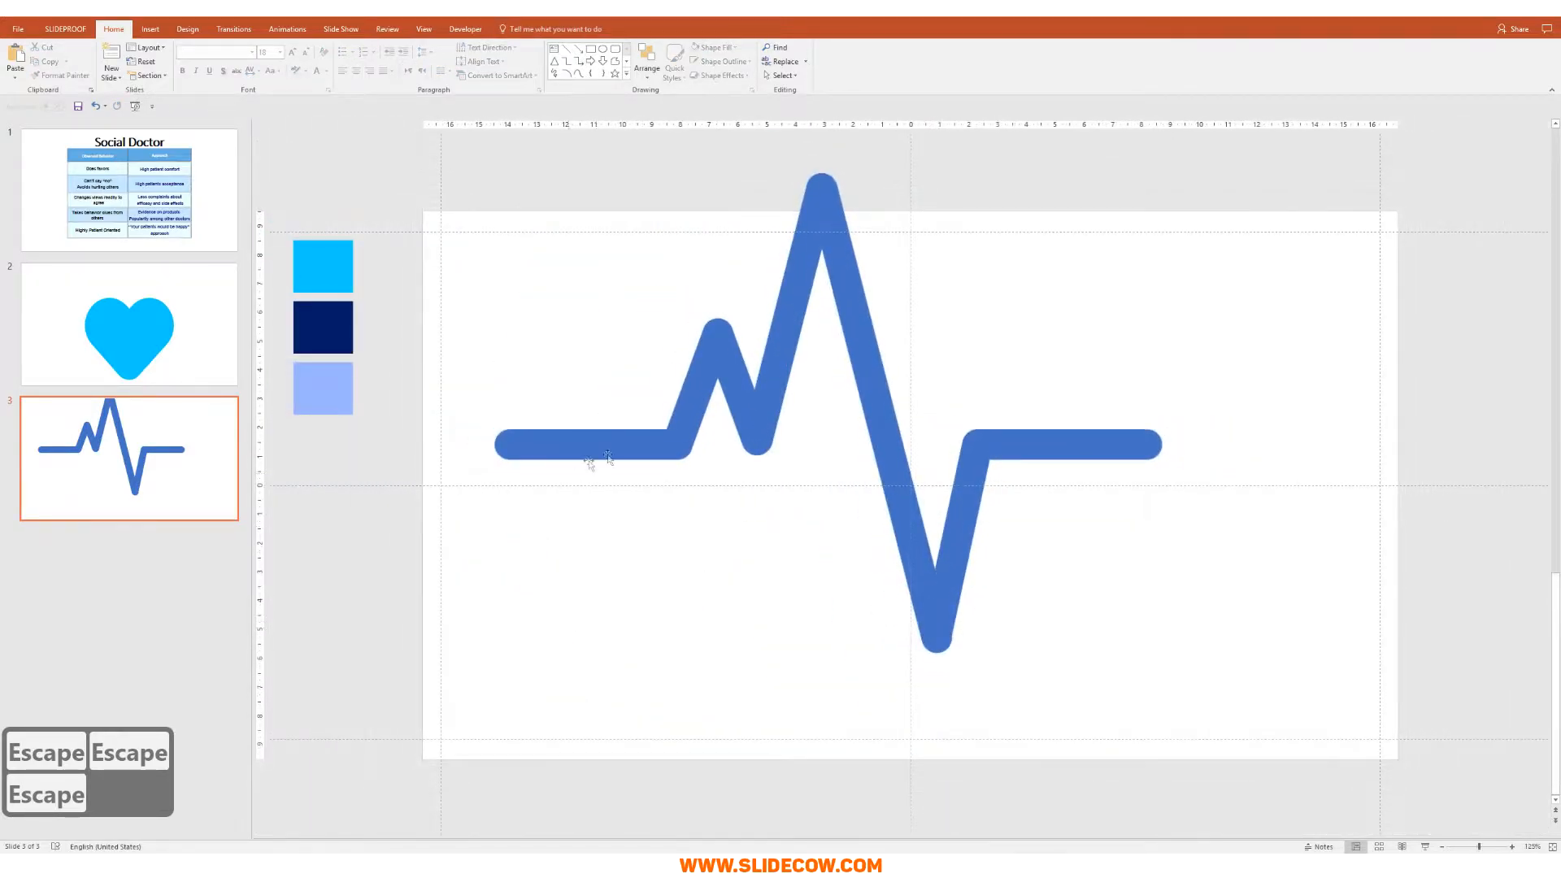
# - Nudge the left horizontal bar into precise alignment with the base of the first rising bar
pyautogui.click(695, 443)
pyautogui.scroll(3, 703, 549)
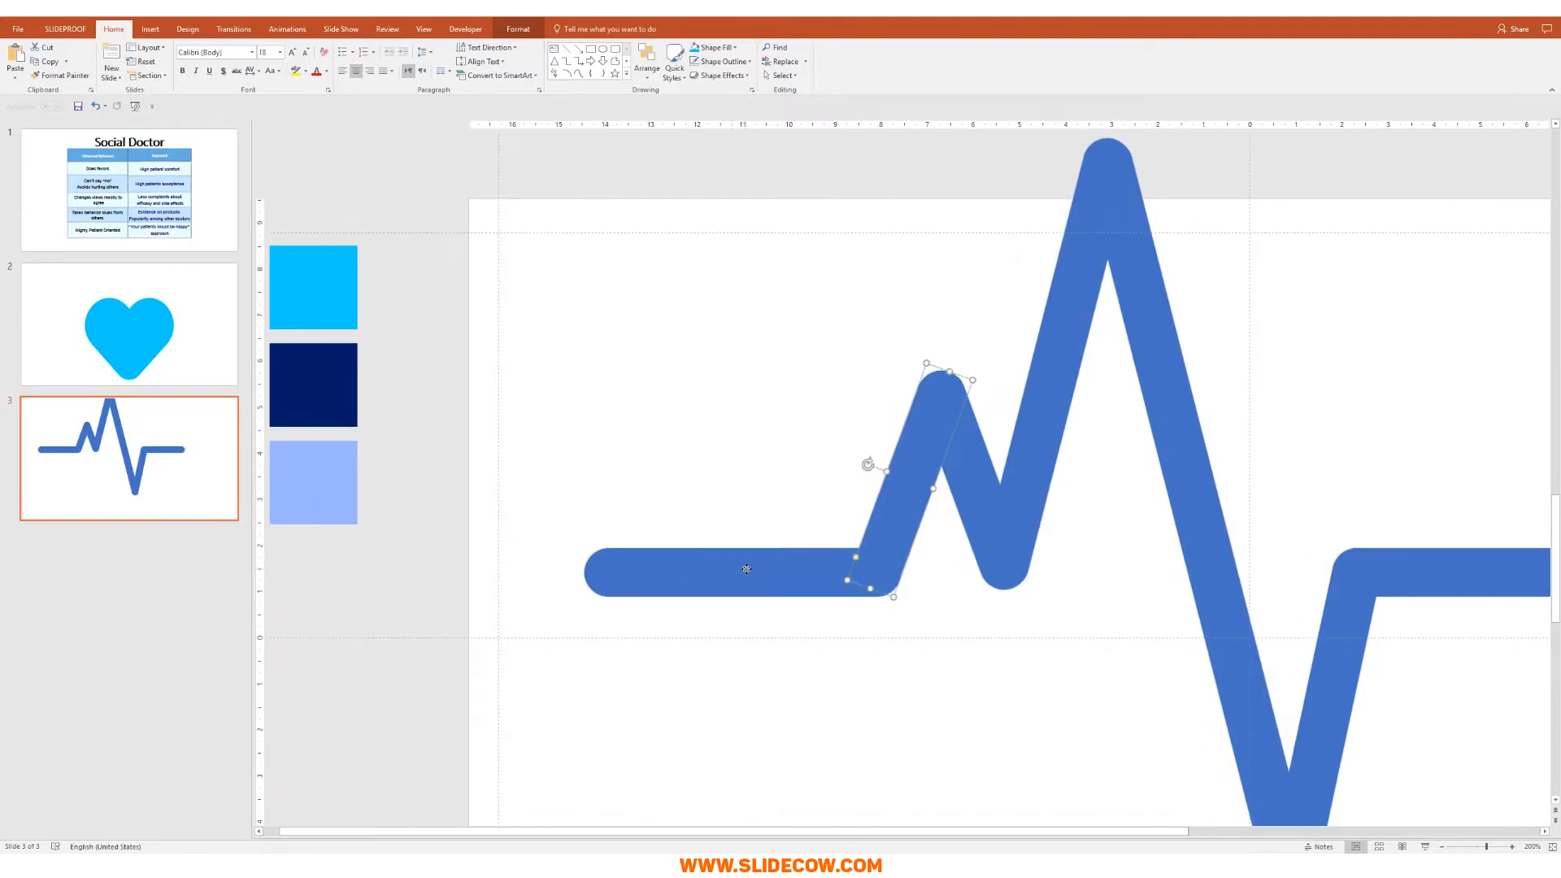
pyautogui.click(744, 569)
pyautogui.scroll(4, 892, 610)
pyautogui.click(1286, 482)
pyautogui.click(1187, 486)
pyautogui.click(1114, 479)
pyautogui.hotkey('ctrl', 'z')
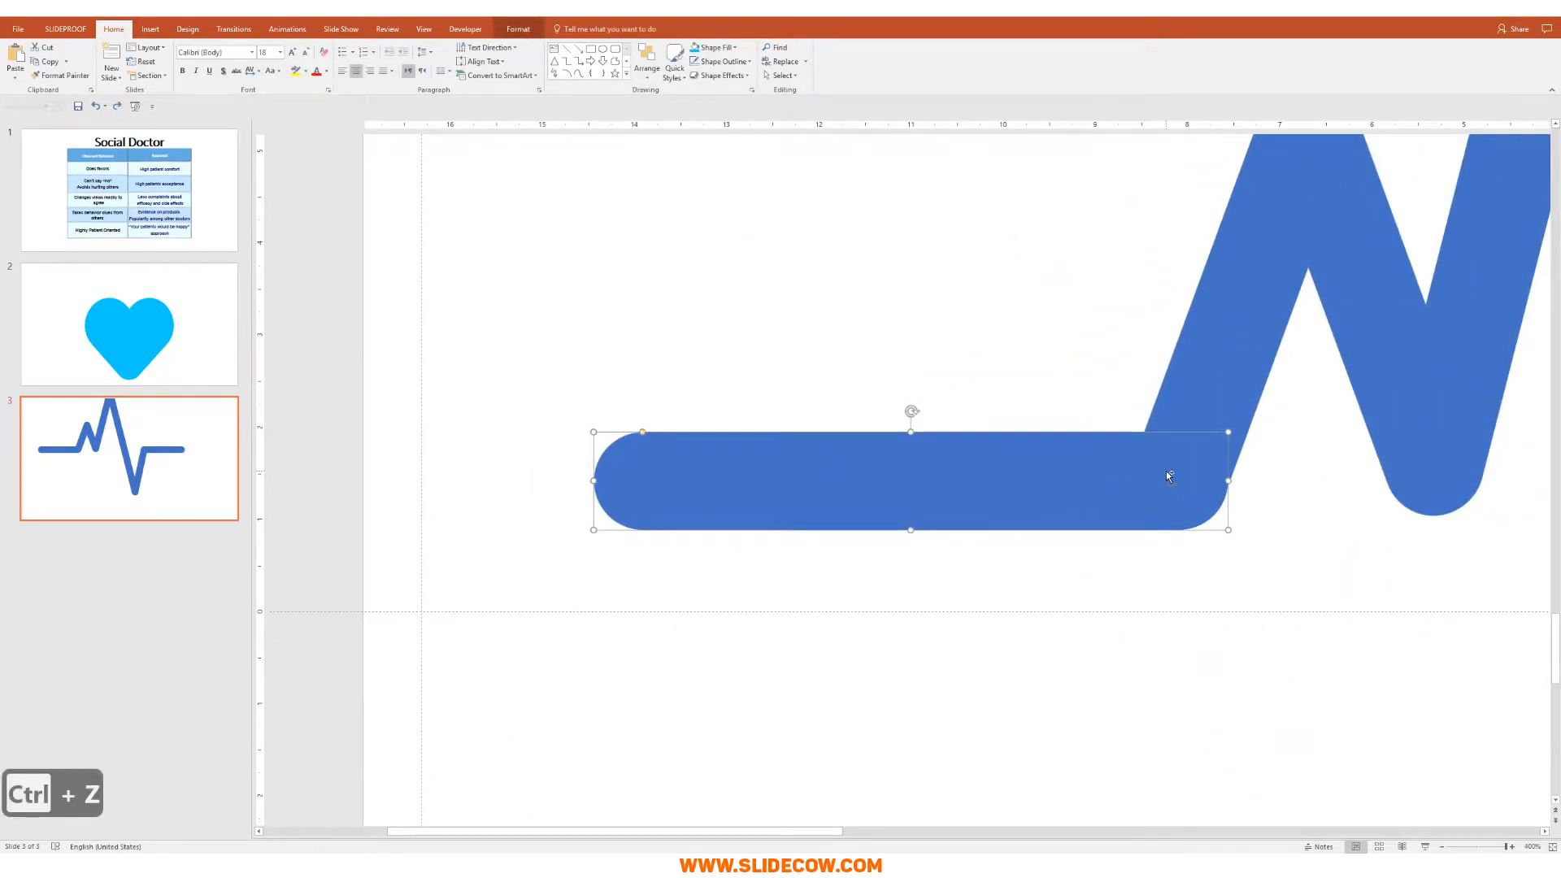
pyautogui.hotkey('ctrl', 'Right')
pyautogui.hotkey('ctrl', 'Up')
pyautogui.press('Escape')
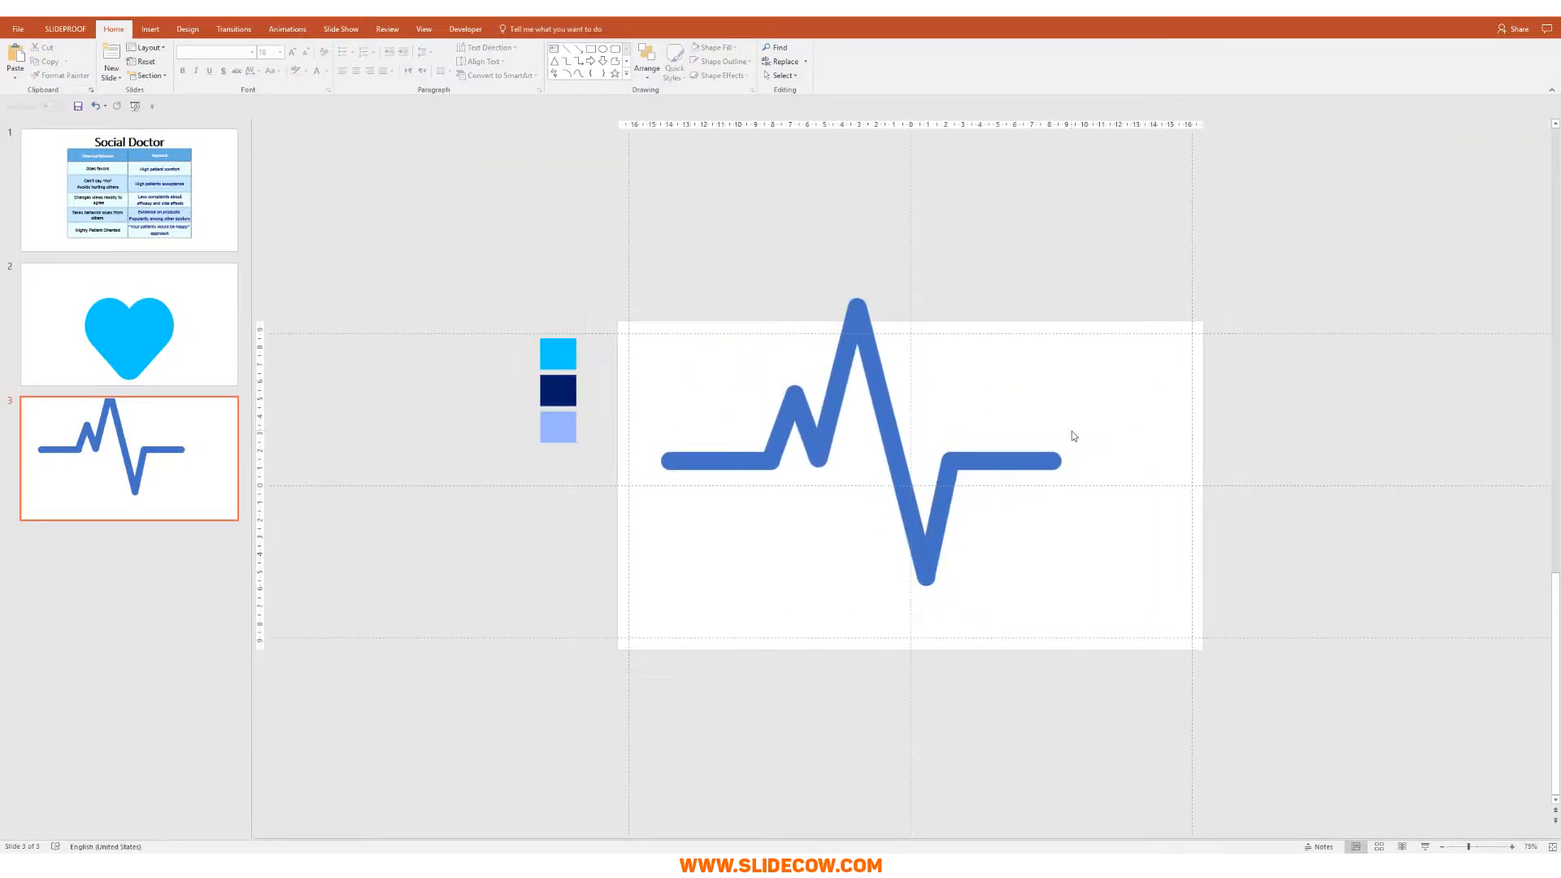
# - Extend the left and right horizontal bars outward well past both side edges of the slide
pyautogui.click(1032, 468)
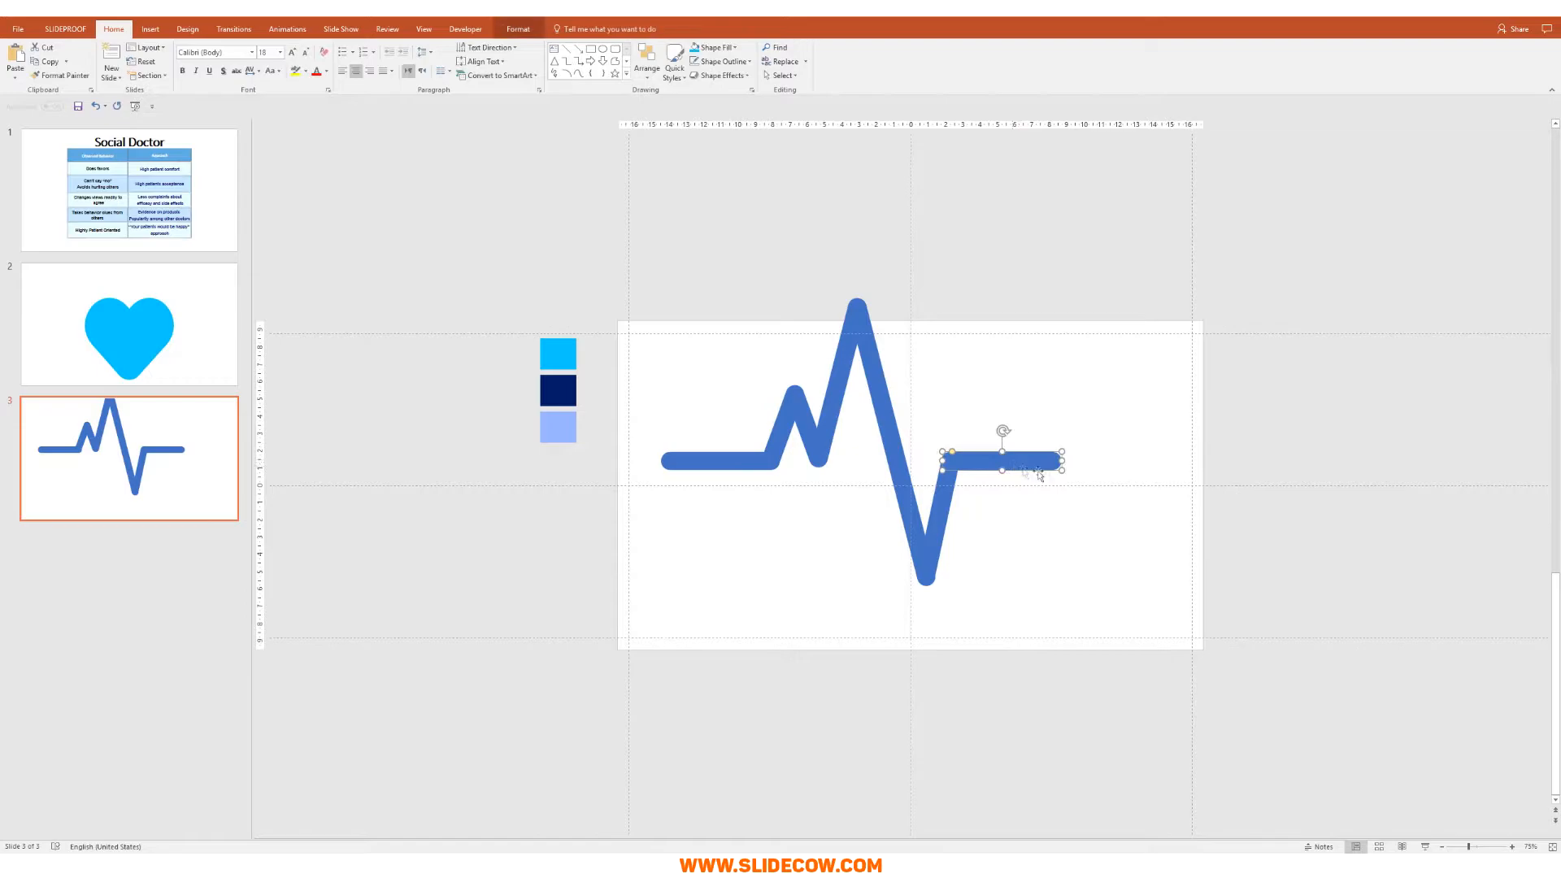
pyautogui.click(720, 465)
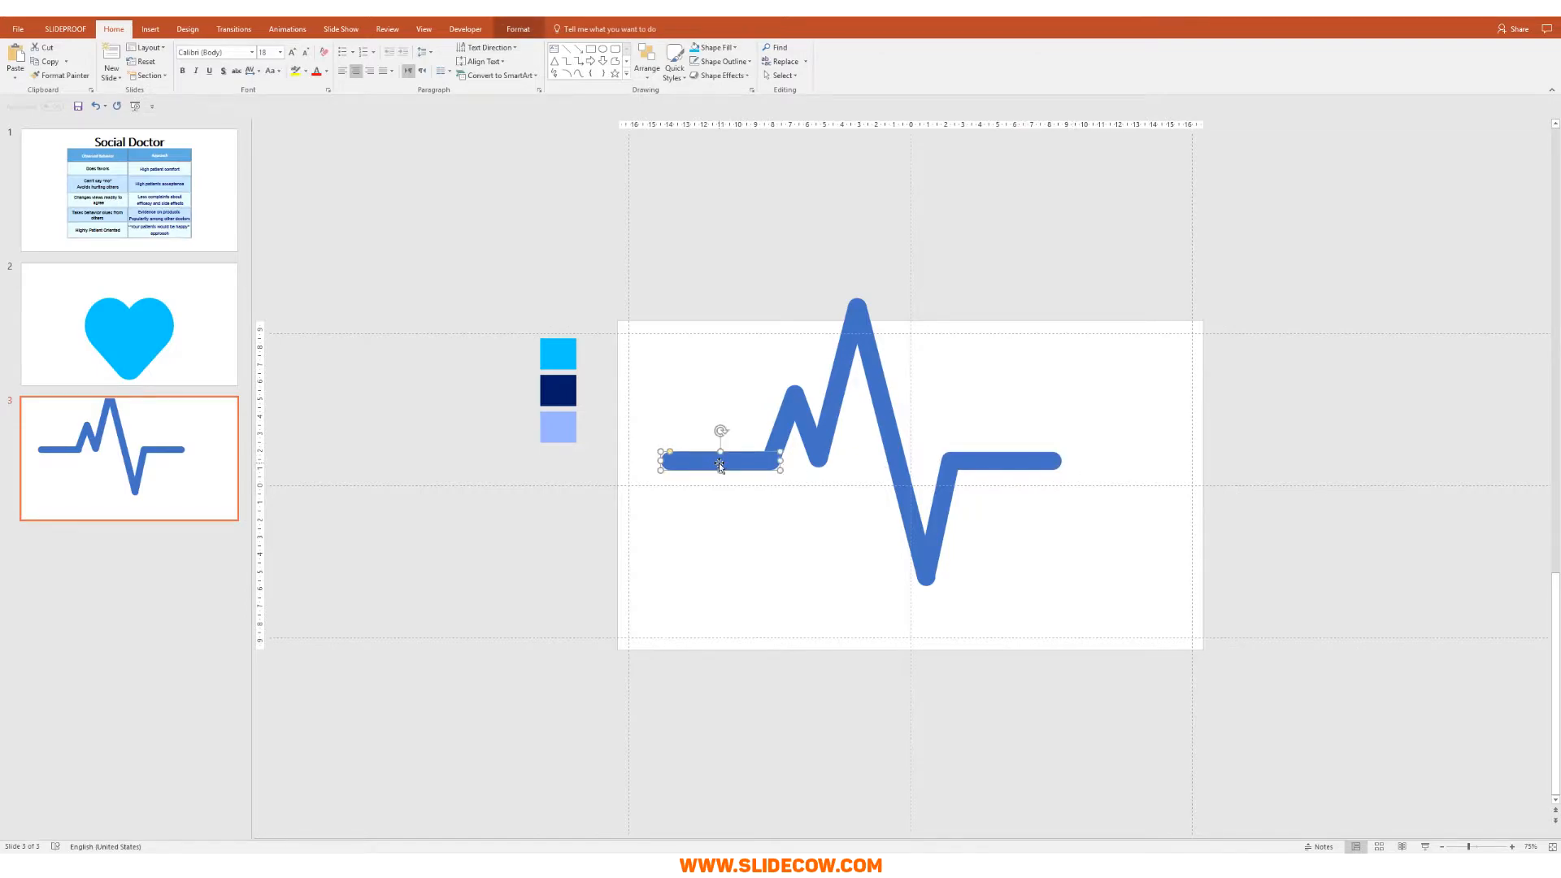
pyautogui.click(1042, 460)
pyautogui.click(721, 463)
pyautogui.moveTo(663, 461); pyautogui.dragTo(295, 483)
pyautogui.click(1039, 465)
pyautogui.moveTo(1058, 461); pyautogui.dragTo(1374, 461)
pyautogui.click(1315, 593)
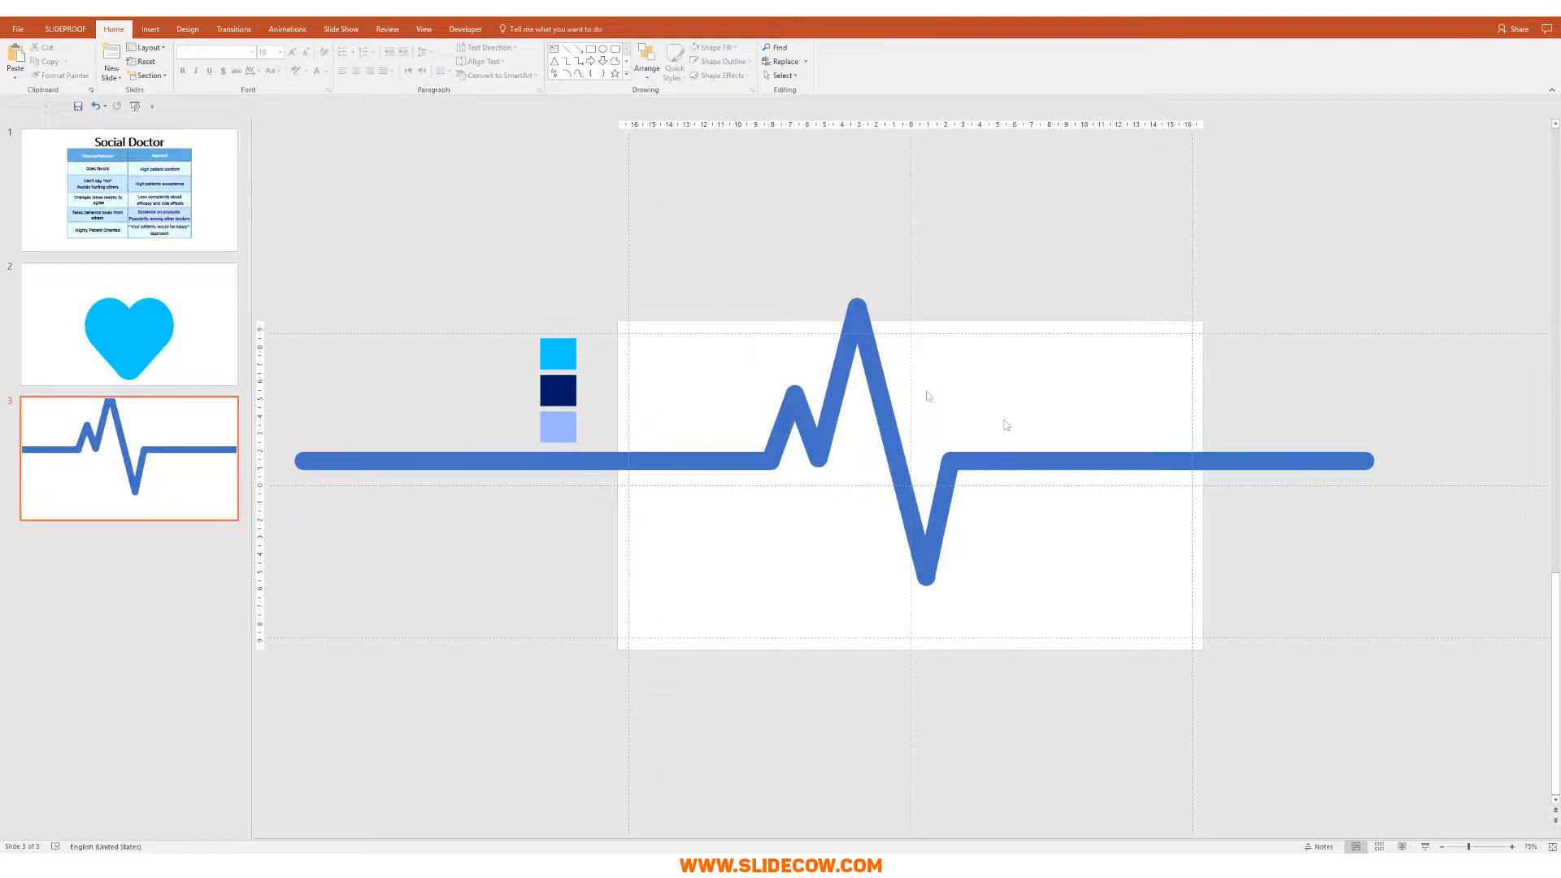
# - Delete the three colour swatches beside the slide and group all bars of the heartbeat line
pyautogui.moveTo(492, 290); pyautogui.dragTo(610, 452)
pyautogui.press('Delete')
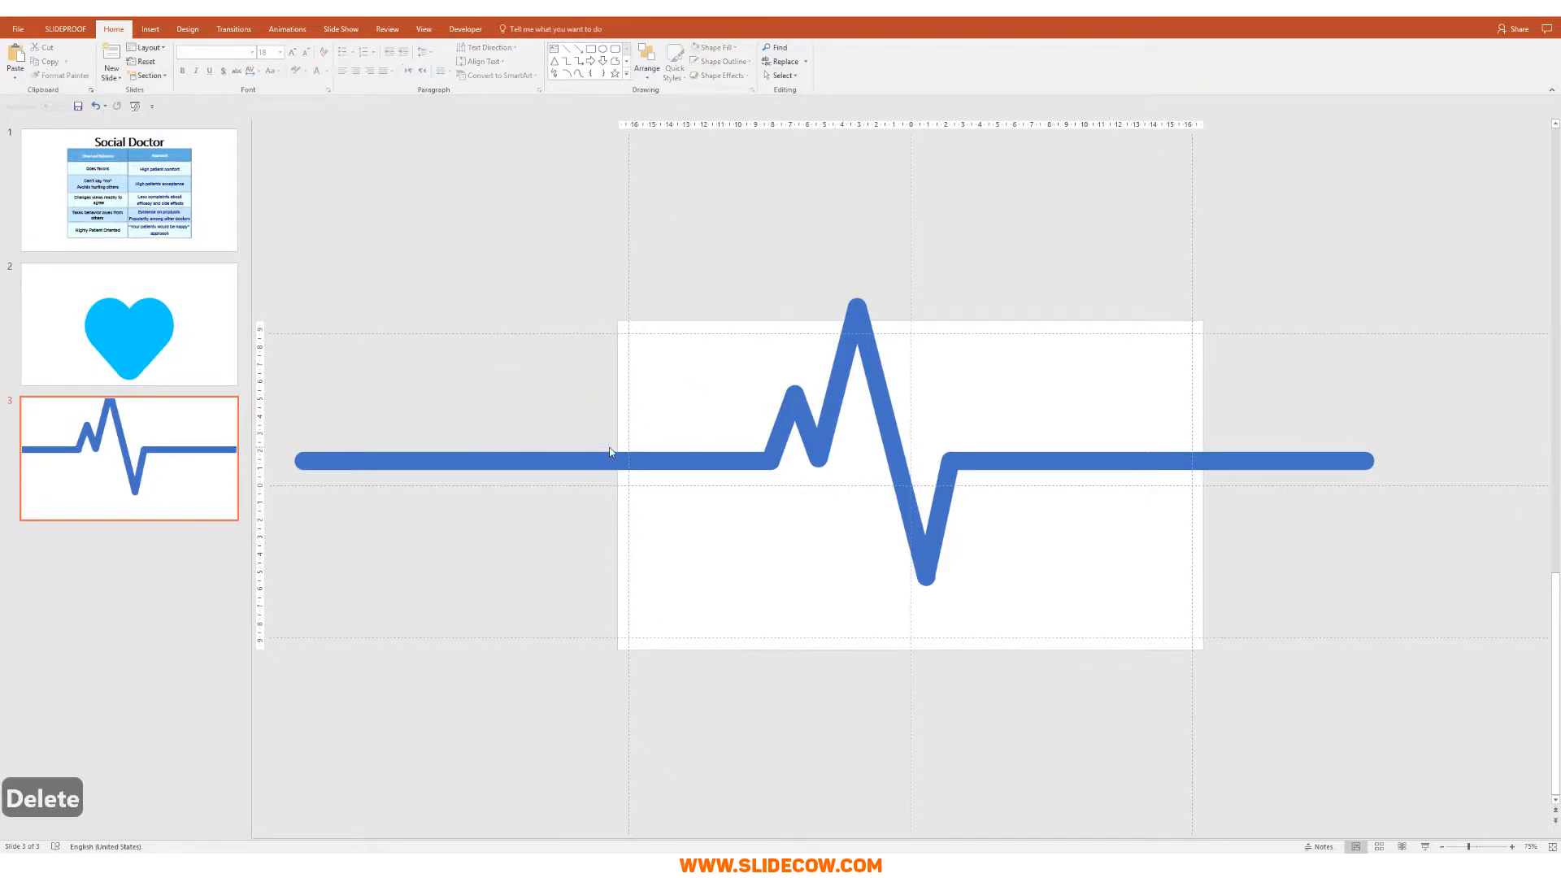
pyautogui.scroll(-1, 611, 452)
pyautogui.moveTo(325, 254)
pyautogui.mouseDown()
pyautogui.moveTo(1363, 739)
pyautogui.moveTo(1254, 705)
pyautogui.mouseUp()
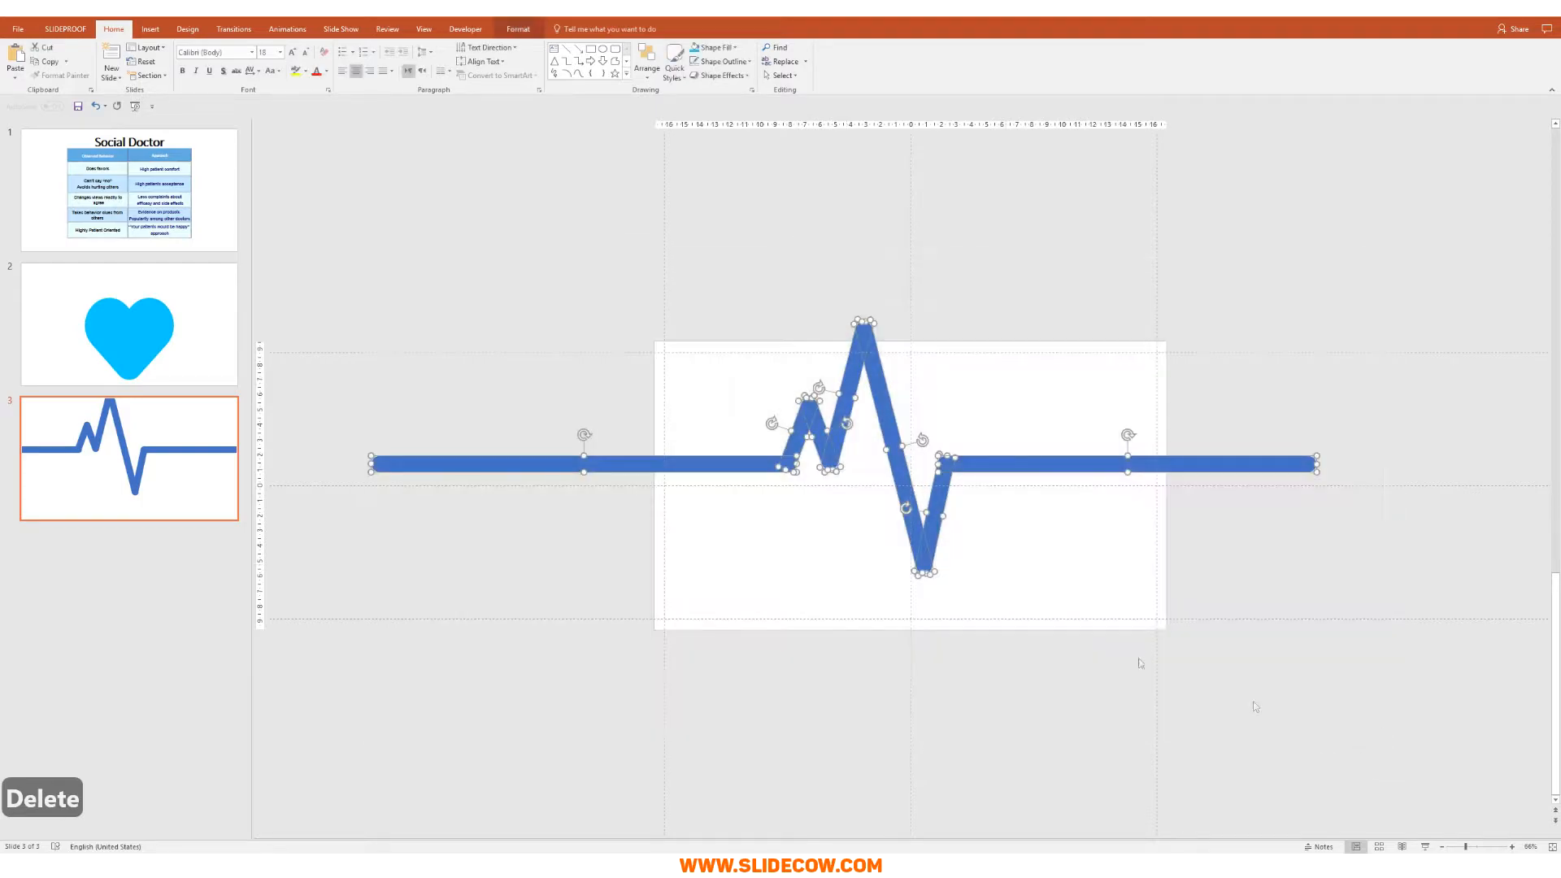
pyautogui.hotkey('ctrl', 'g')
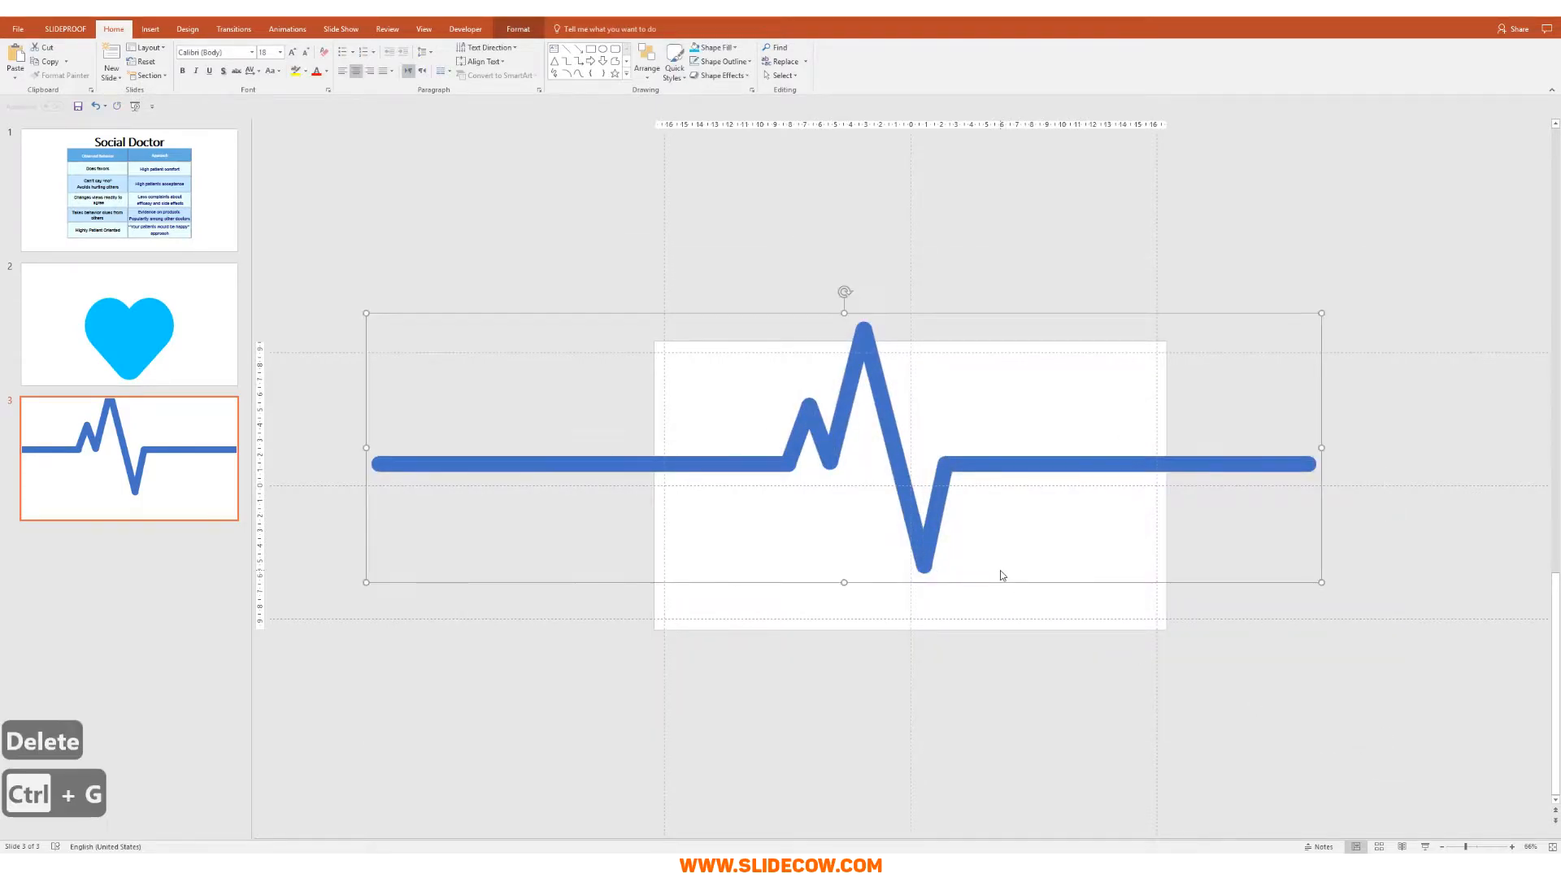
# - Copy the grouped heartbeat line onto slide 2 with the heart and scale it down
pyautogui.hotkey('ctrl', 'c')
pyautogui.click(200, 340)
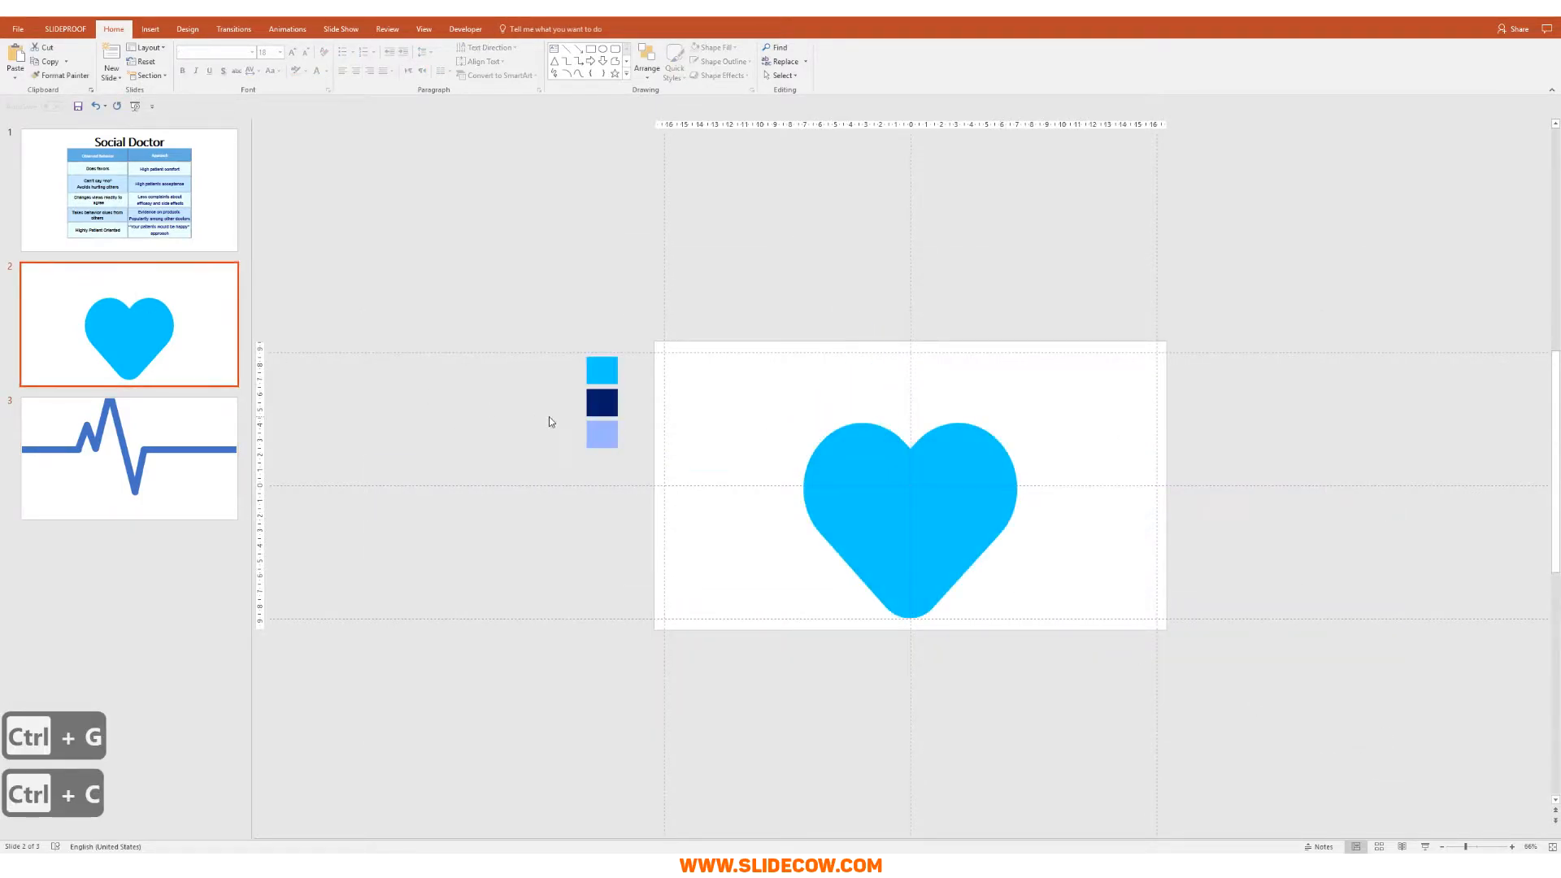
pyautogui.hotkey('ctrl', 'v')
pyautogui.moveTo(365, 313); pyautogui.dragTo(772, 475)
# - Move the heartbeat line over the heart so its peaks and trough lie inside the heart shape
pyautogui.moveTo(1101, 530); pyautogui.dragTo(926, 534)
pyautogui.scroll(6, 1036, 623)
pyautogui.moveTo(935, 599); pyautogui.dragTo(943, 642)
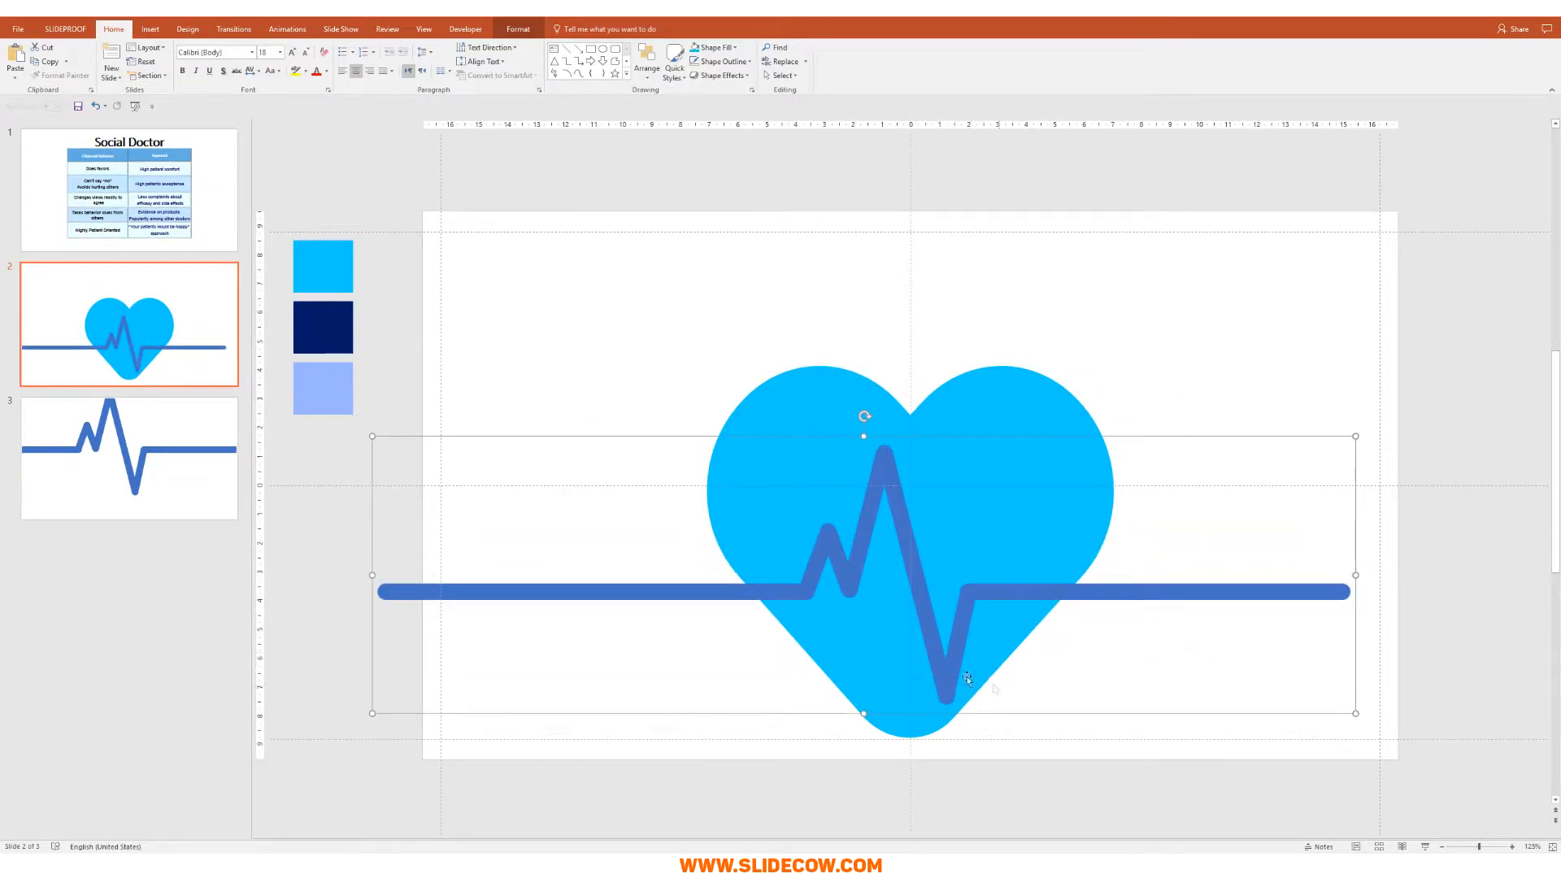
pyautogui.moveTo(942, 671); pyautogui.dragTo(953, 660)
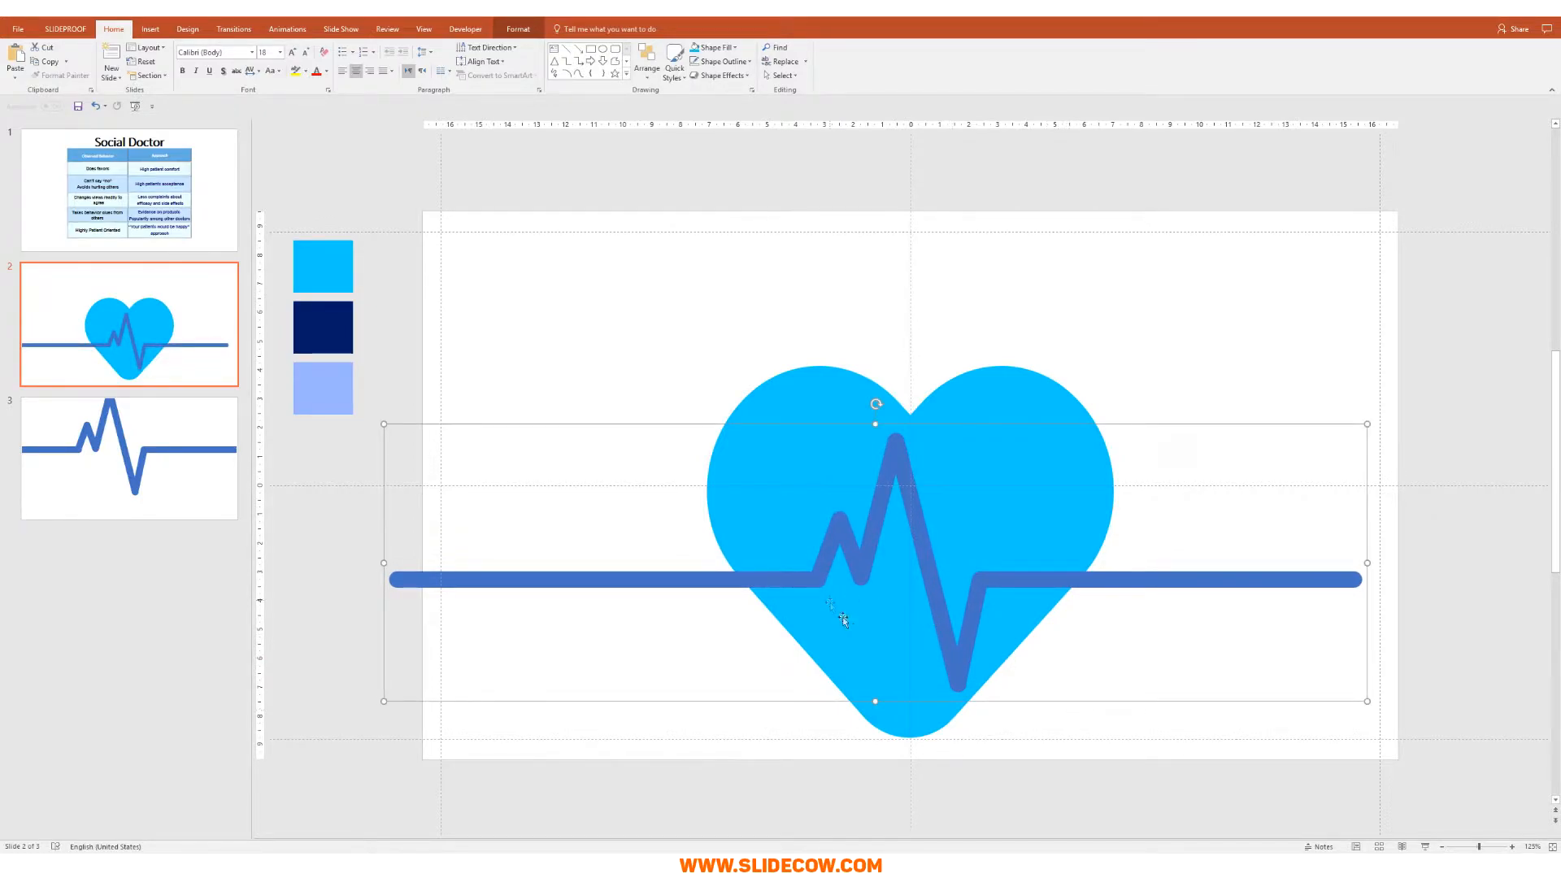
# - Shorten the heartbeat line's left and right horizontal bars so both ends stay within the slide, just outside the heart
pyautogui.moveTo(390, 579); pyautogui.dragTo(443, 579)
pyautogui.click(1286, 581)
pyautogui.moveTo(1363, 579); pyautogui.dragTo(1342, 579)
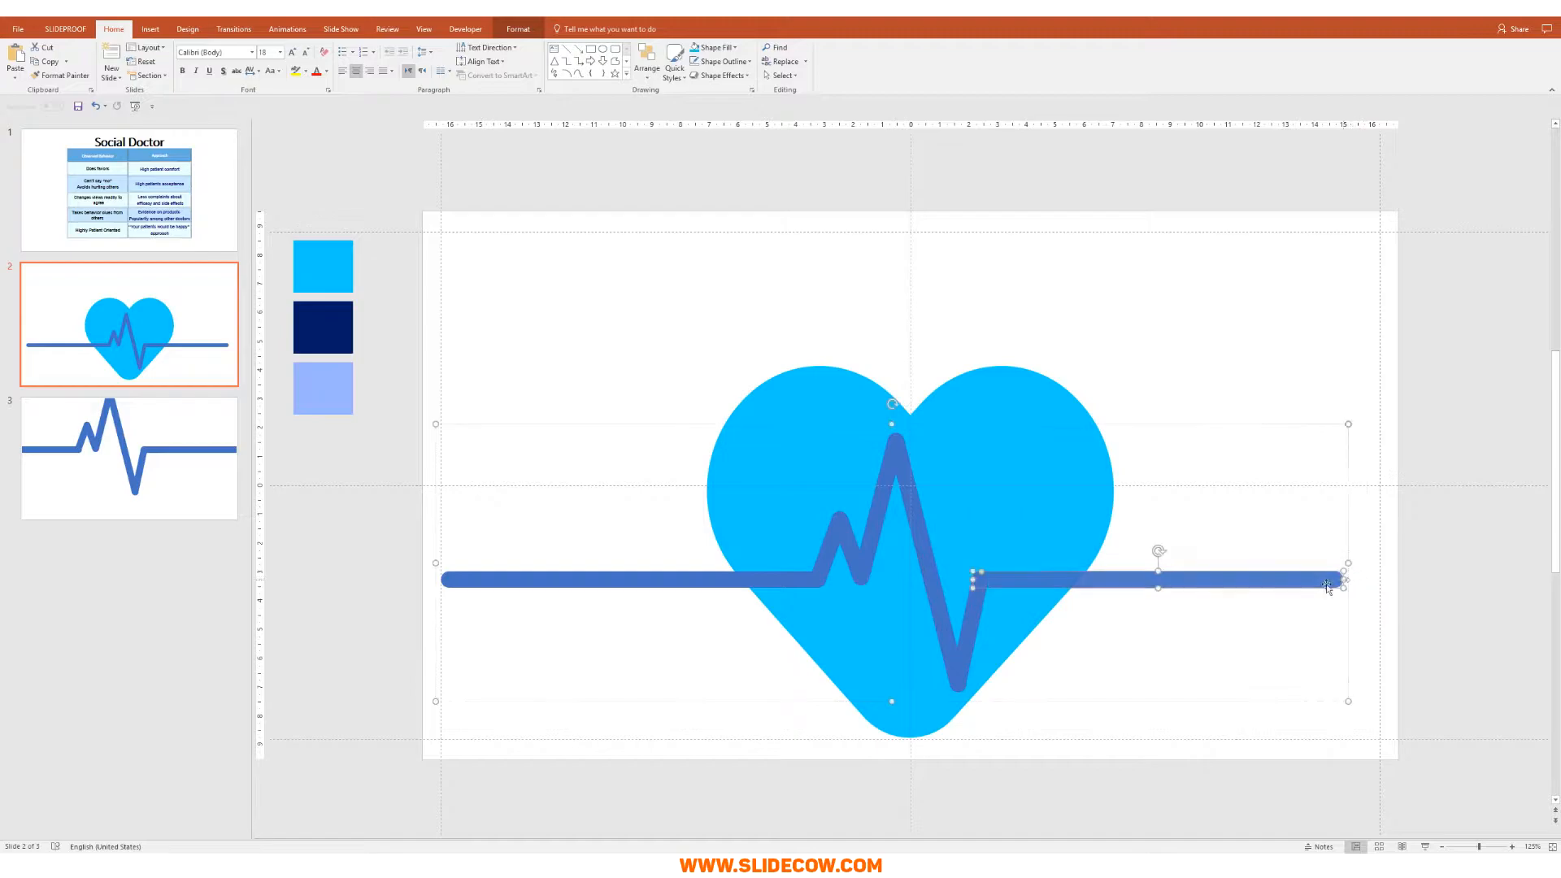
pyautogui.click(608, 581)
pyautogui.moveTo(442, 579); pyautogui.dragTo(599, 579)
pyautogui.click(1206, 661)
# - Fill the grouped heartbeat line with white
pyautogui.click(891, 474)
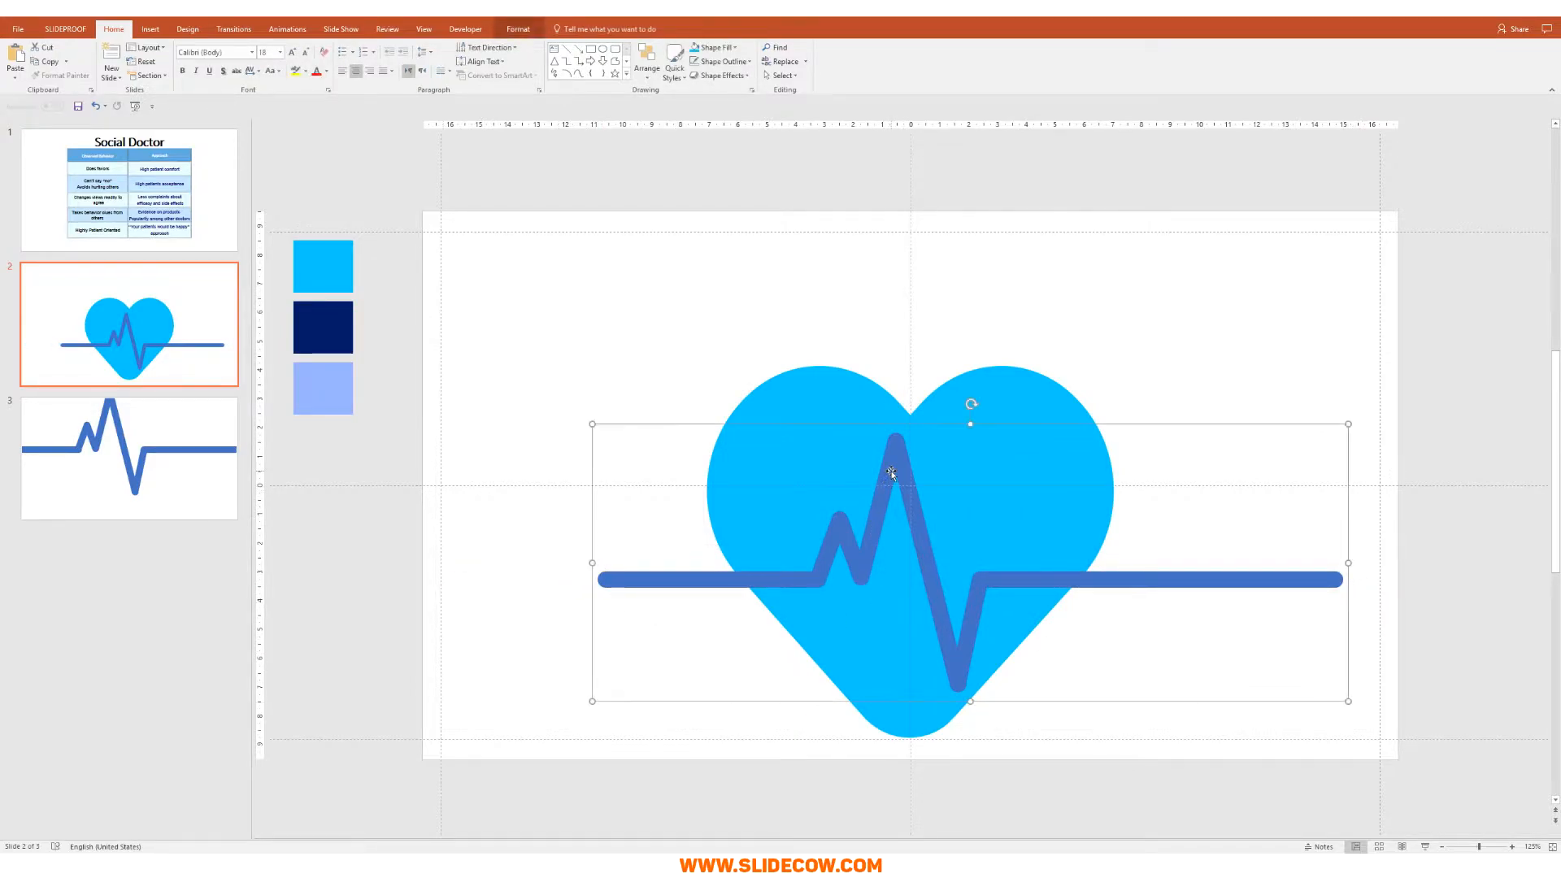
pyautogui.click(518, 29)
pyautogui.click(439, 48)
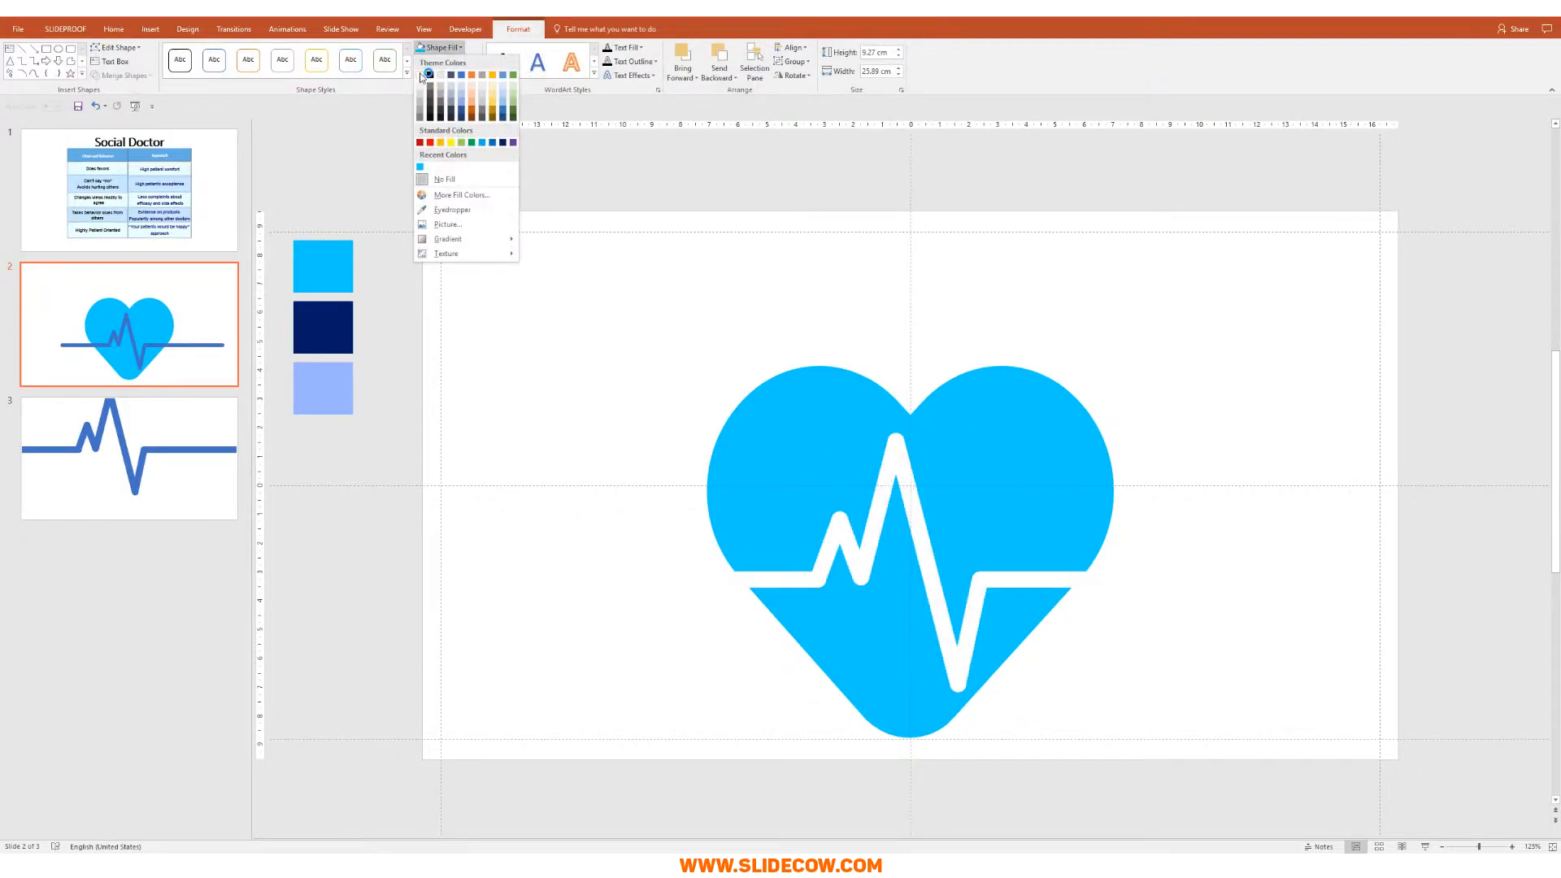
pyautogui.click(420, 74)
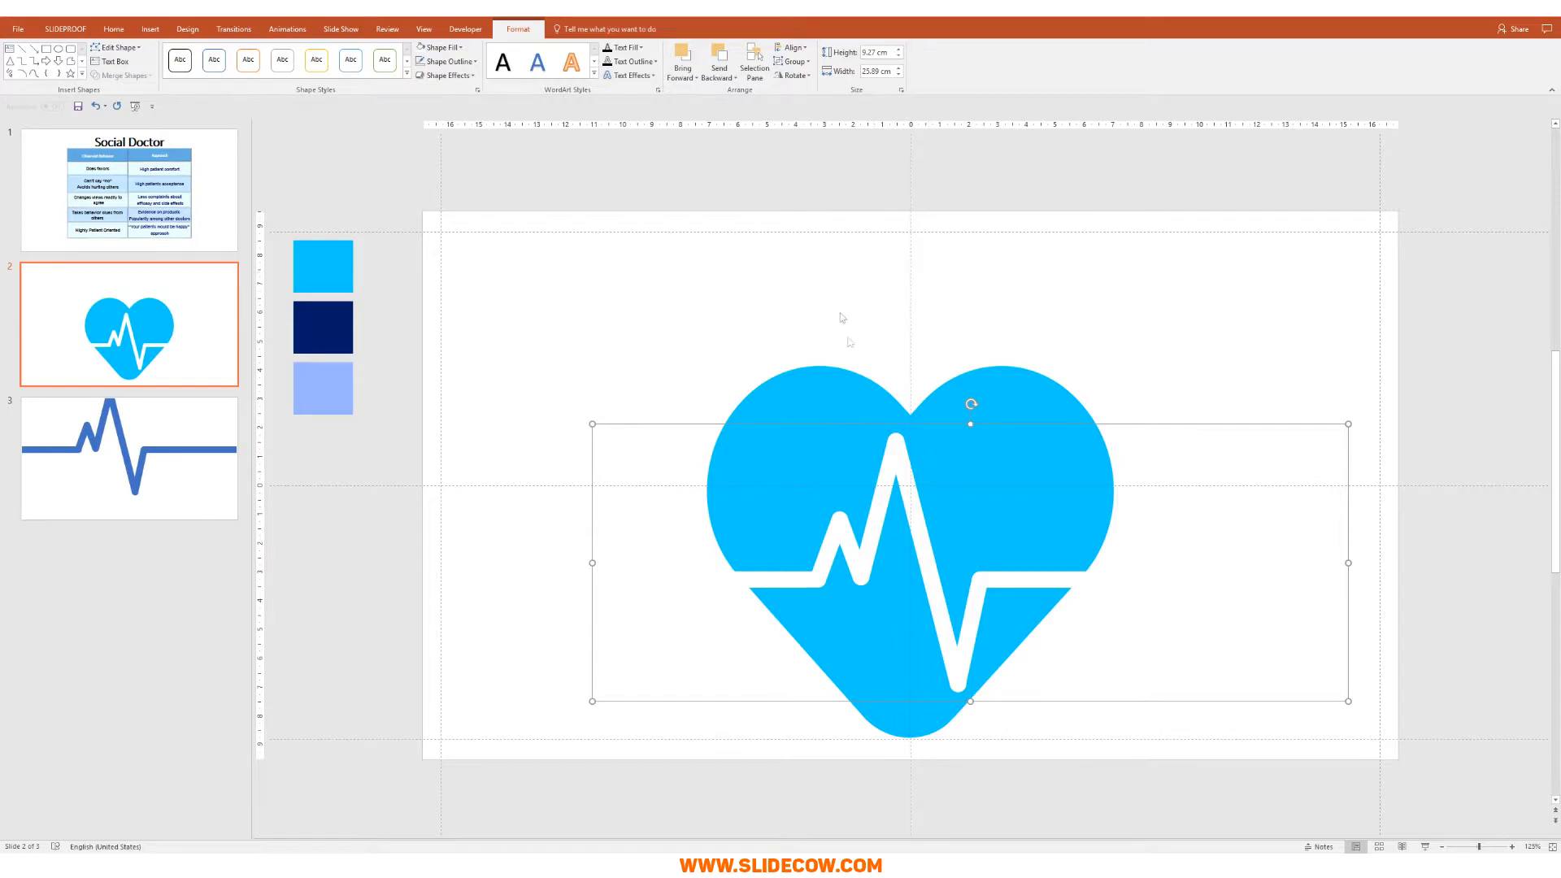
# - Duplicate the blue heart and align the copy exactly over the original
pyautogui.click(835, 399)
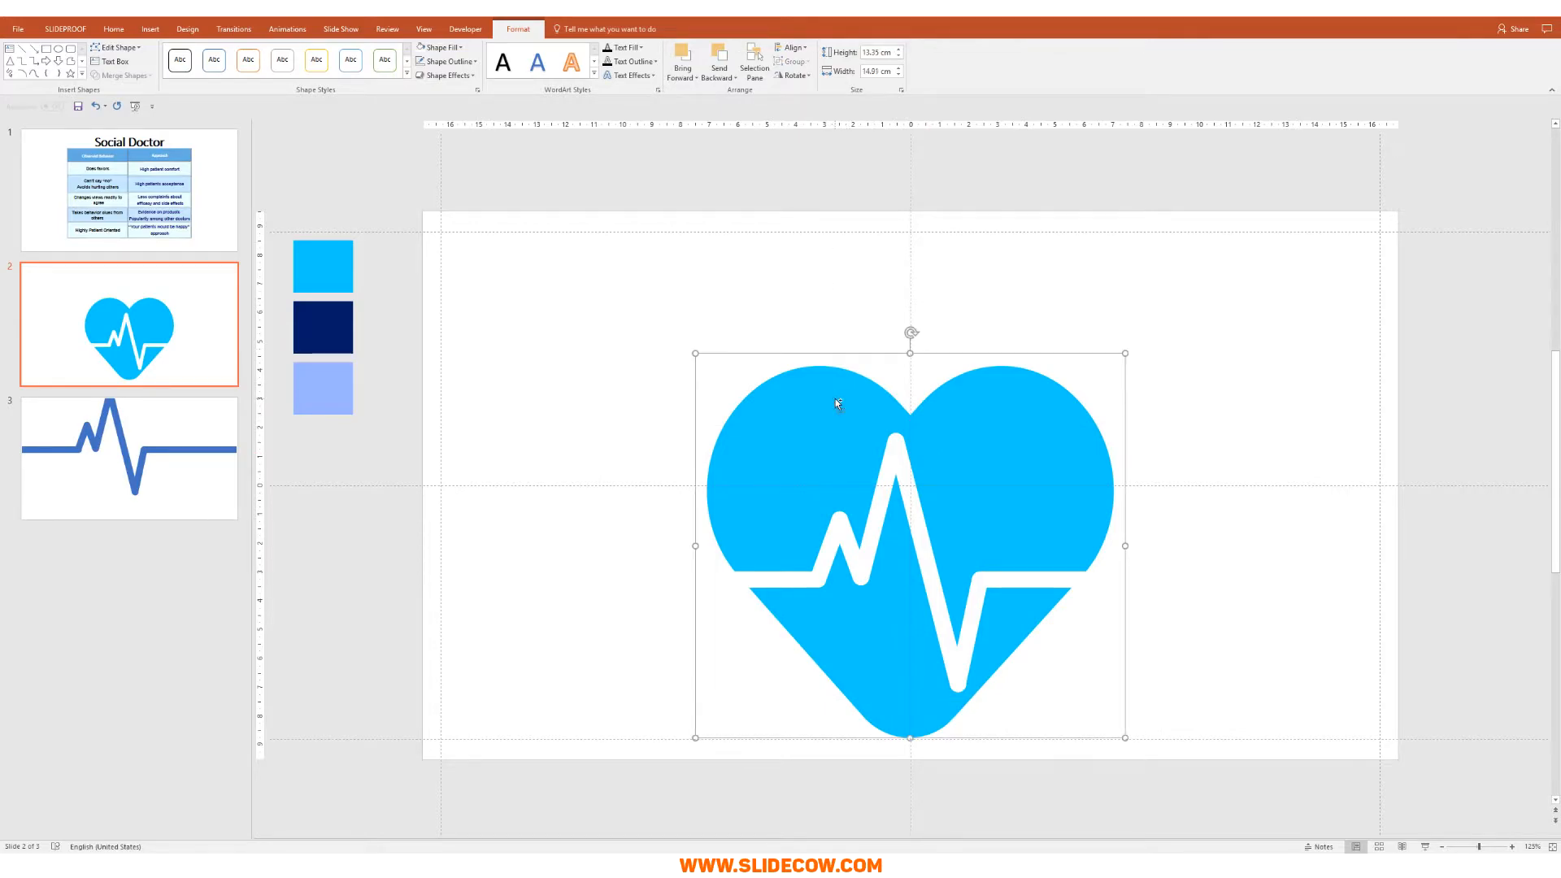
pyautogui.hotkey('ctrl', 'd')
pyautogui.moveTo(894, 520); pyautogui.dragTo(883, 509)
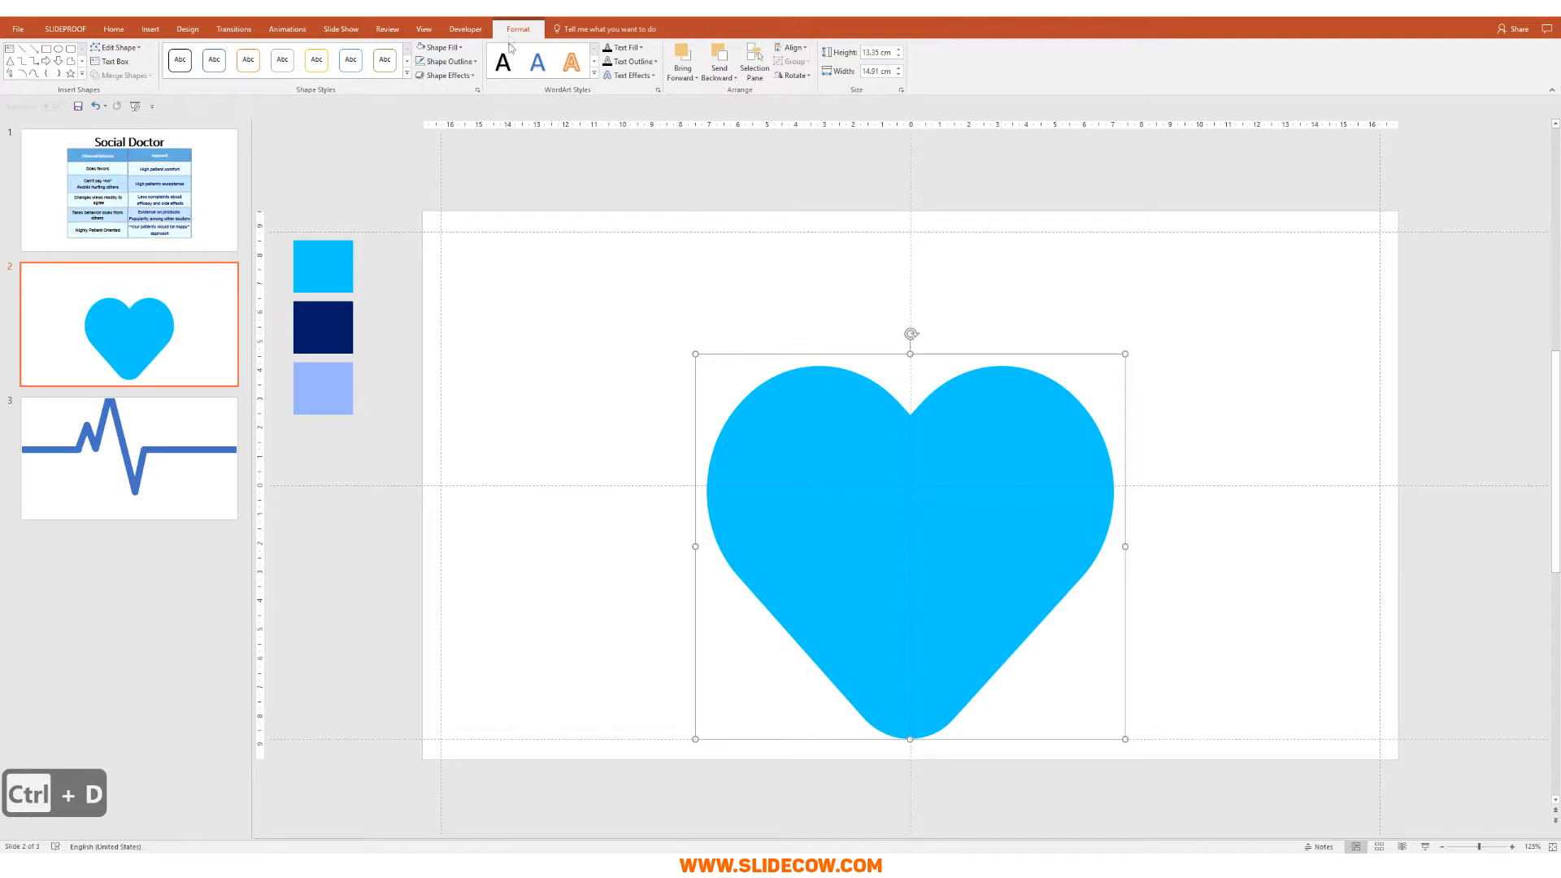
# - Fill the heart copy with a dark-variation linear gradient that darkens toward its lower tip, and send it to the back
pyautogui.click(460, 48)
pyautogui.moveTo(491, 240)
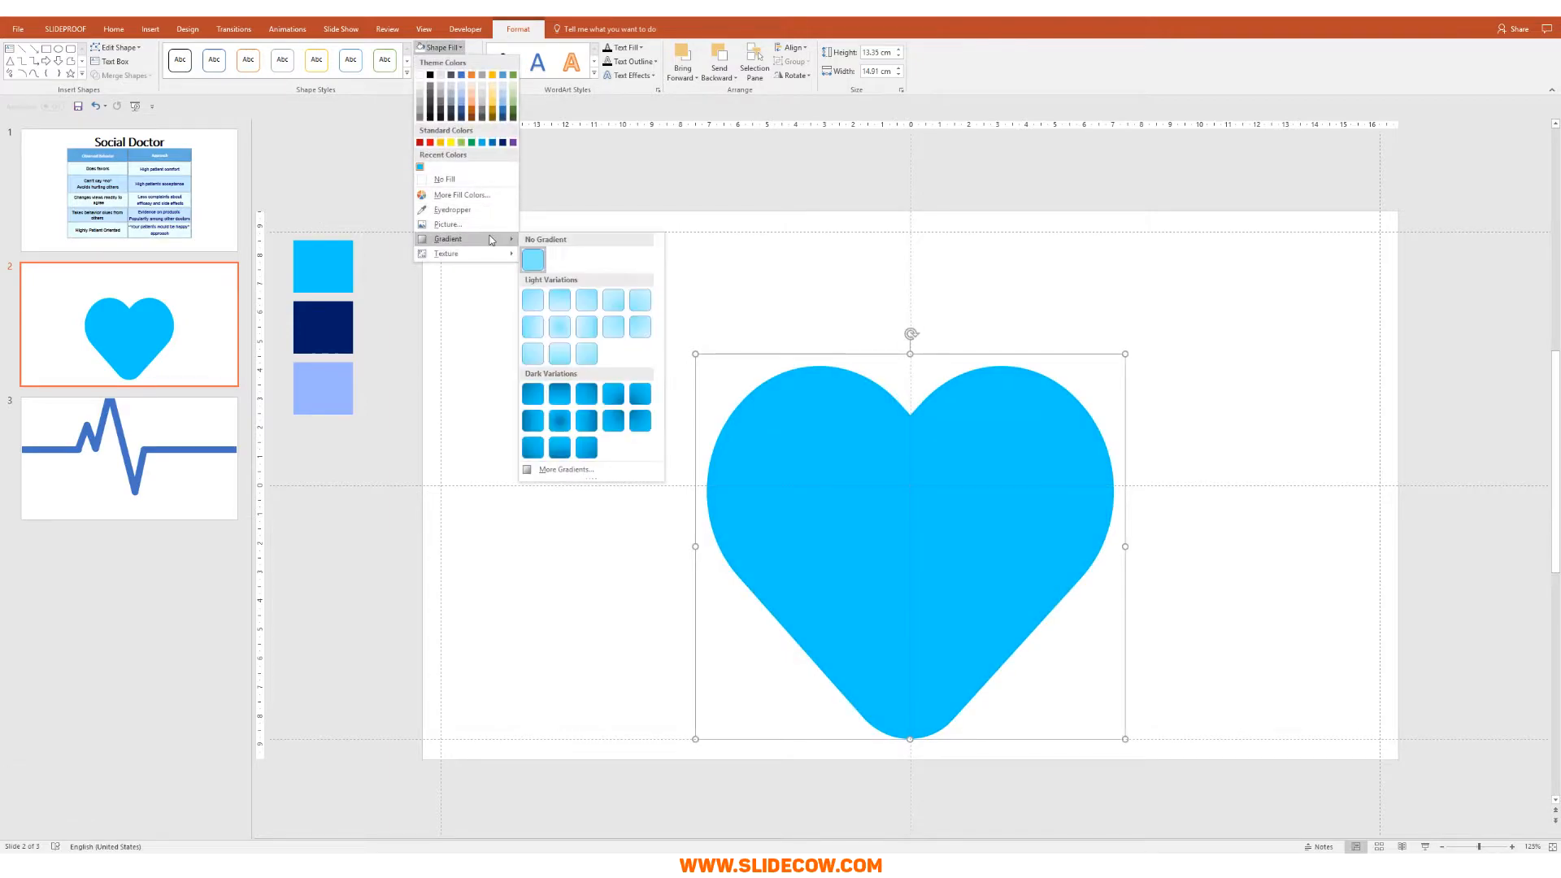
pyautogui.click(562, 453)
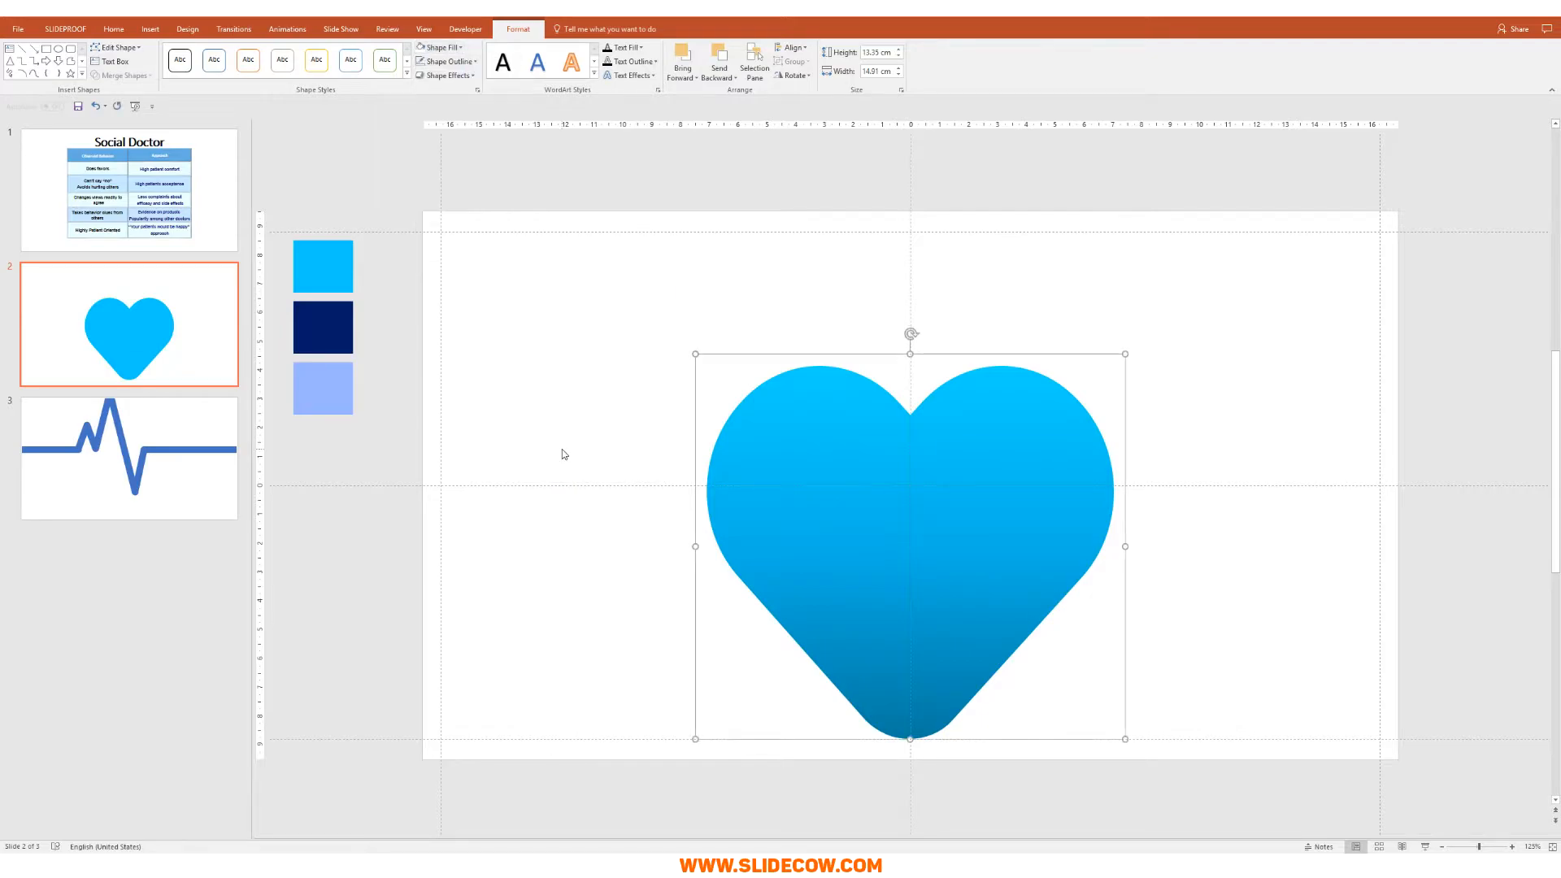
pyautogui.rightClick(880, 532)
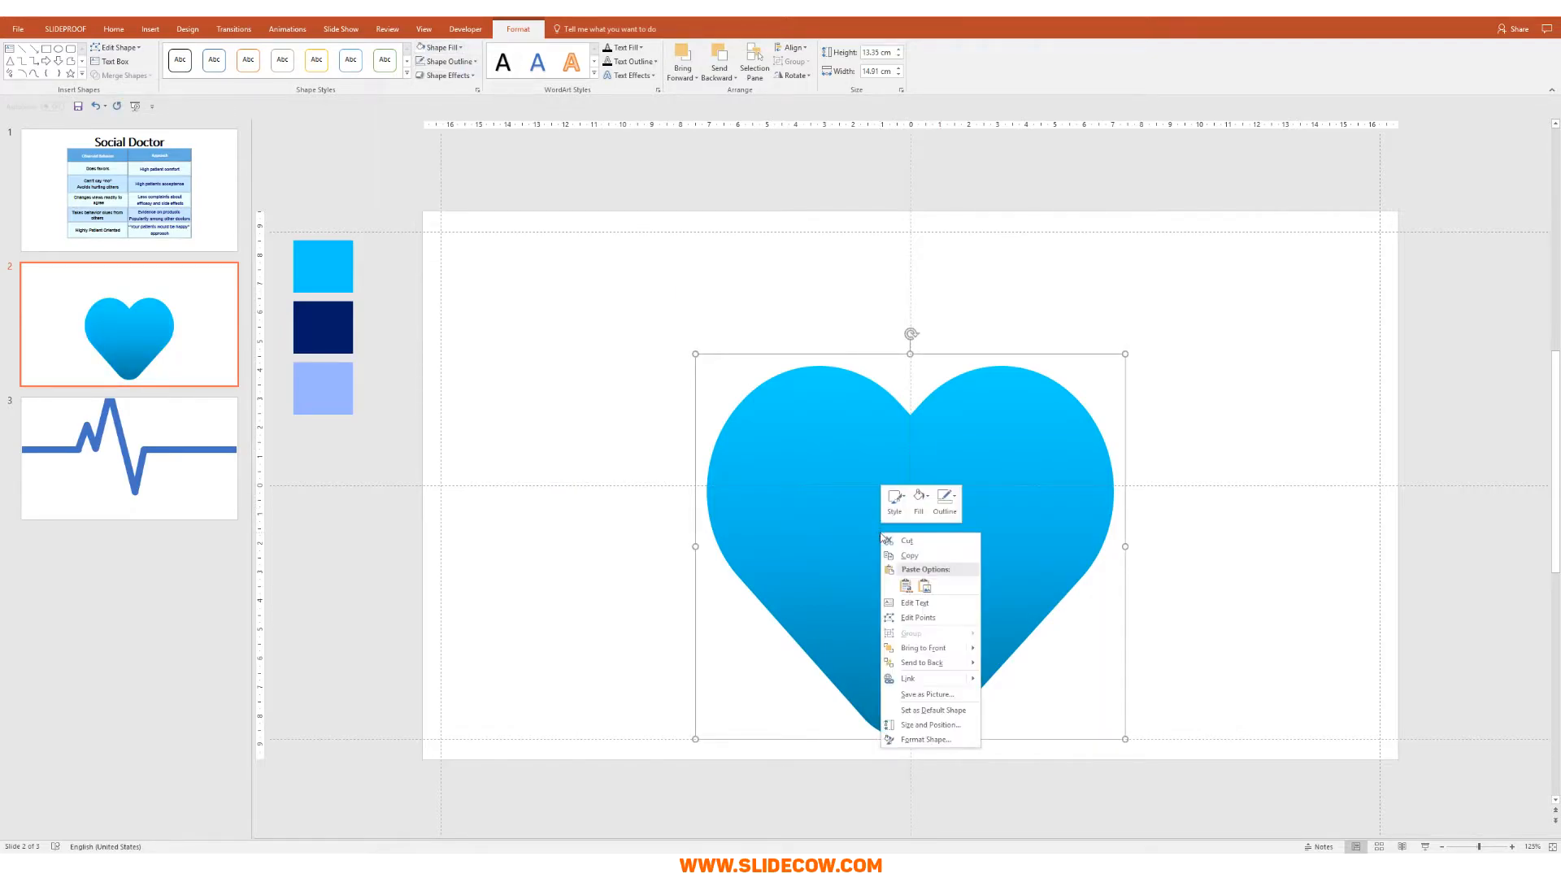
pyautogui.click(947, 663)
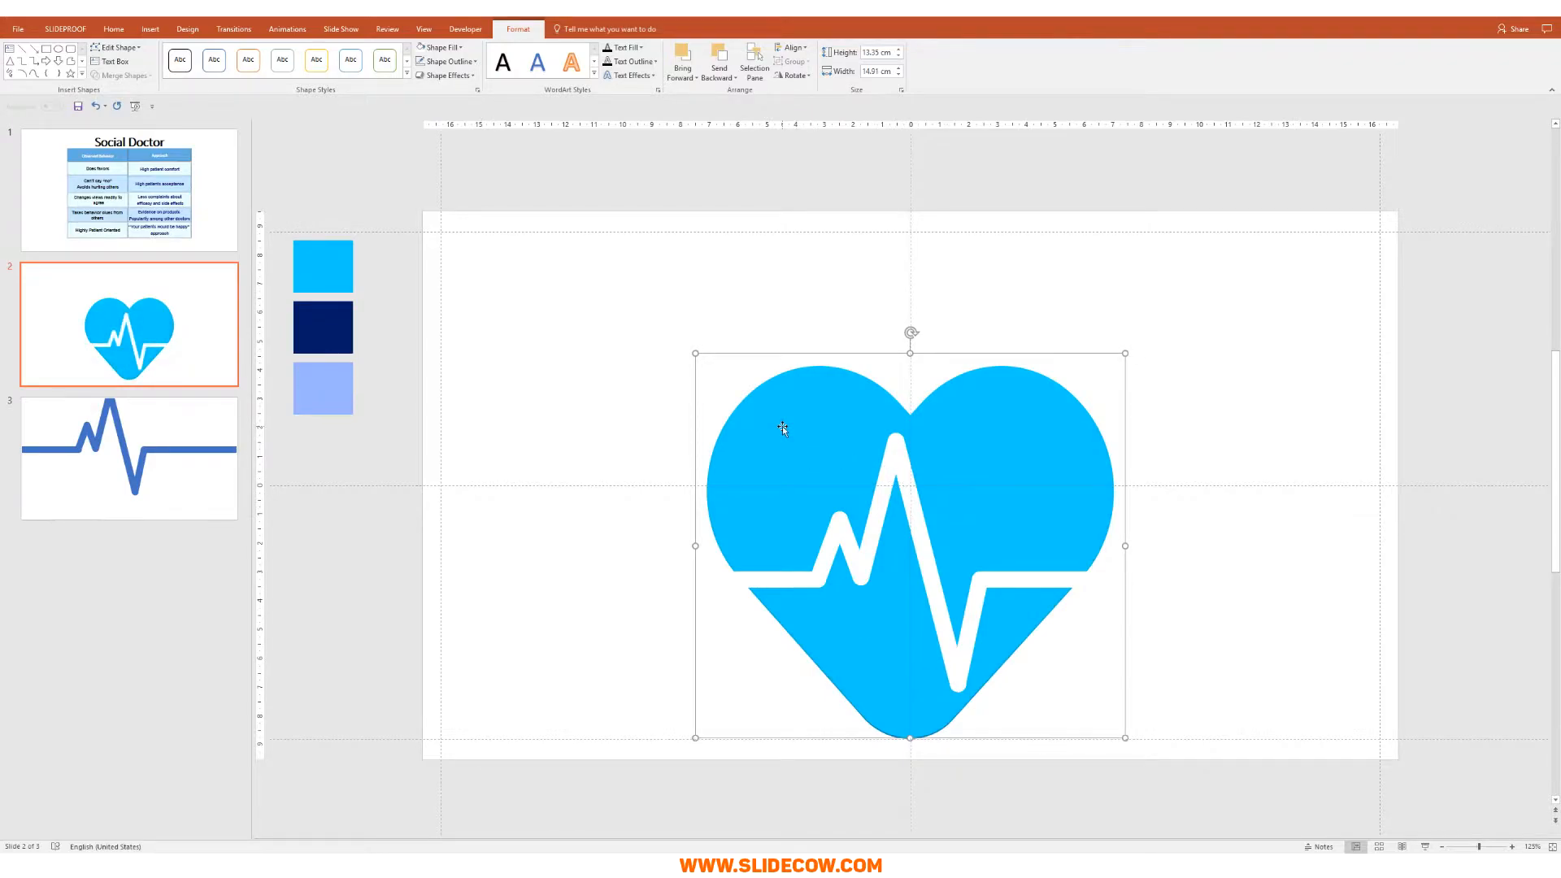
# - Set the front solid-blue heart's fill transparency to 50%
pyautogui.click(460, 47)
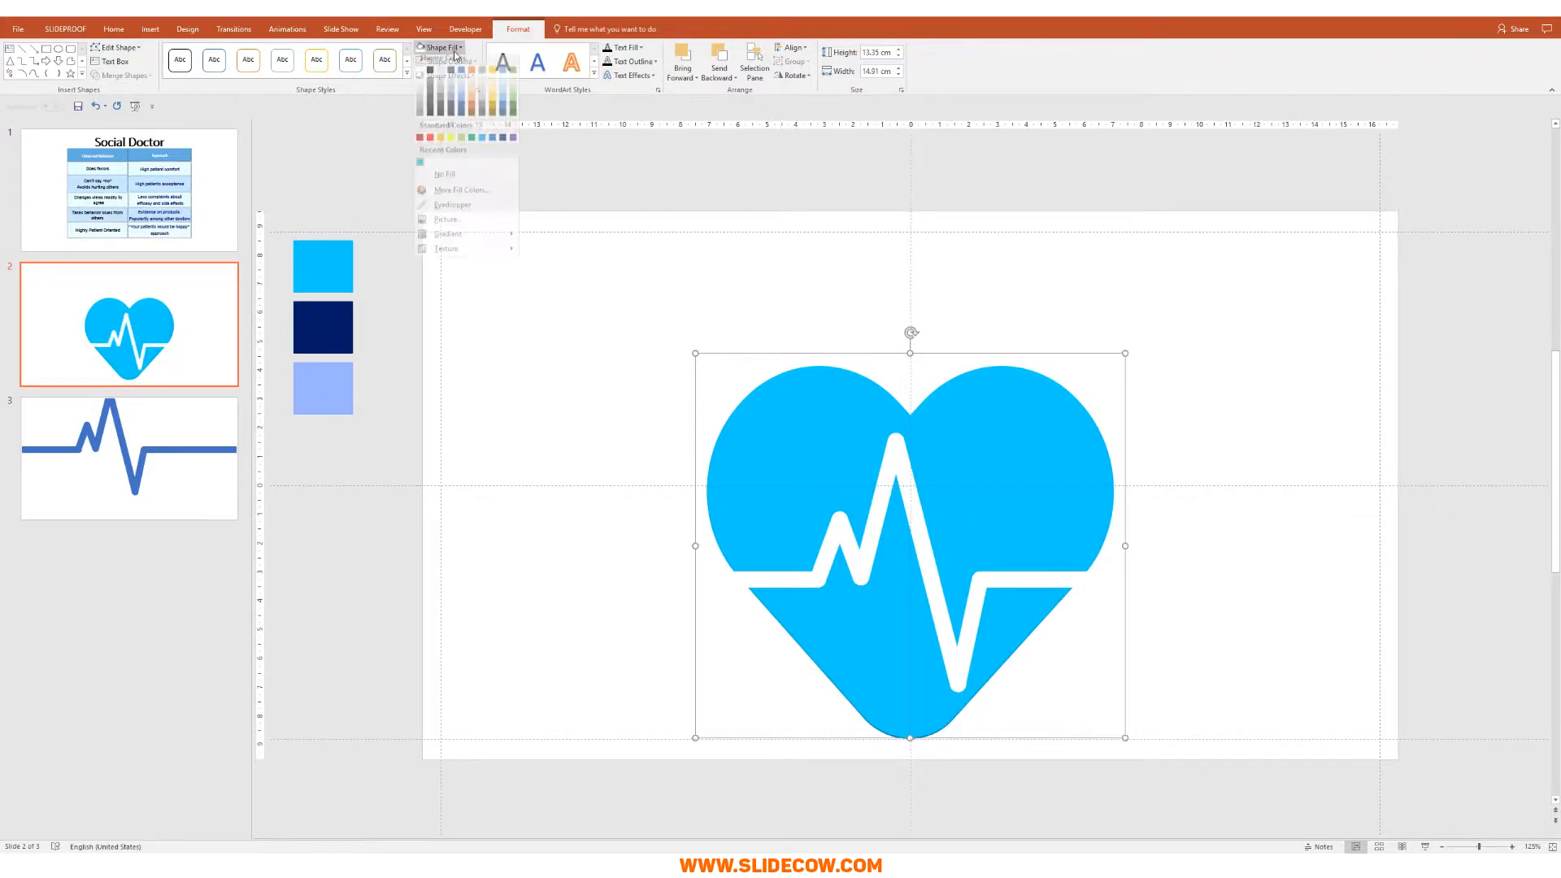
pyautogui.click(462, 196)
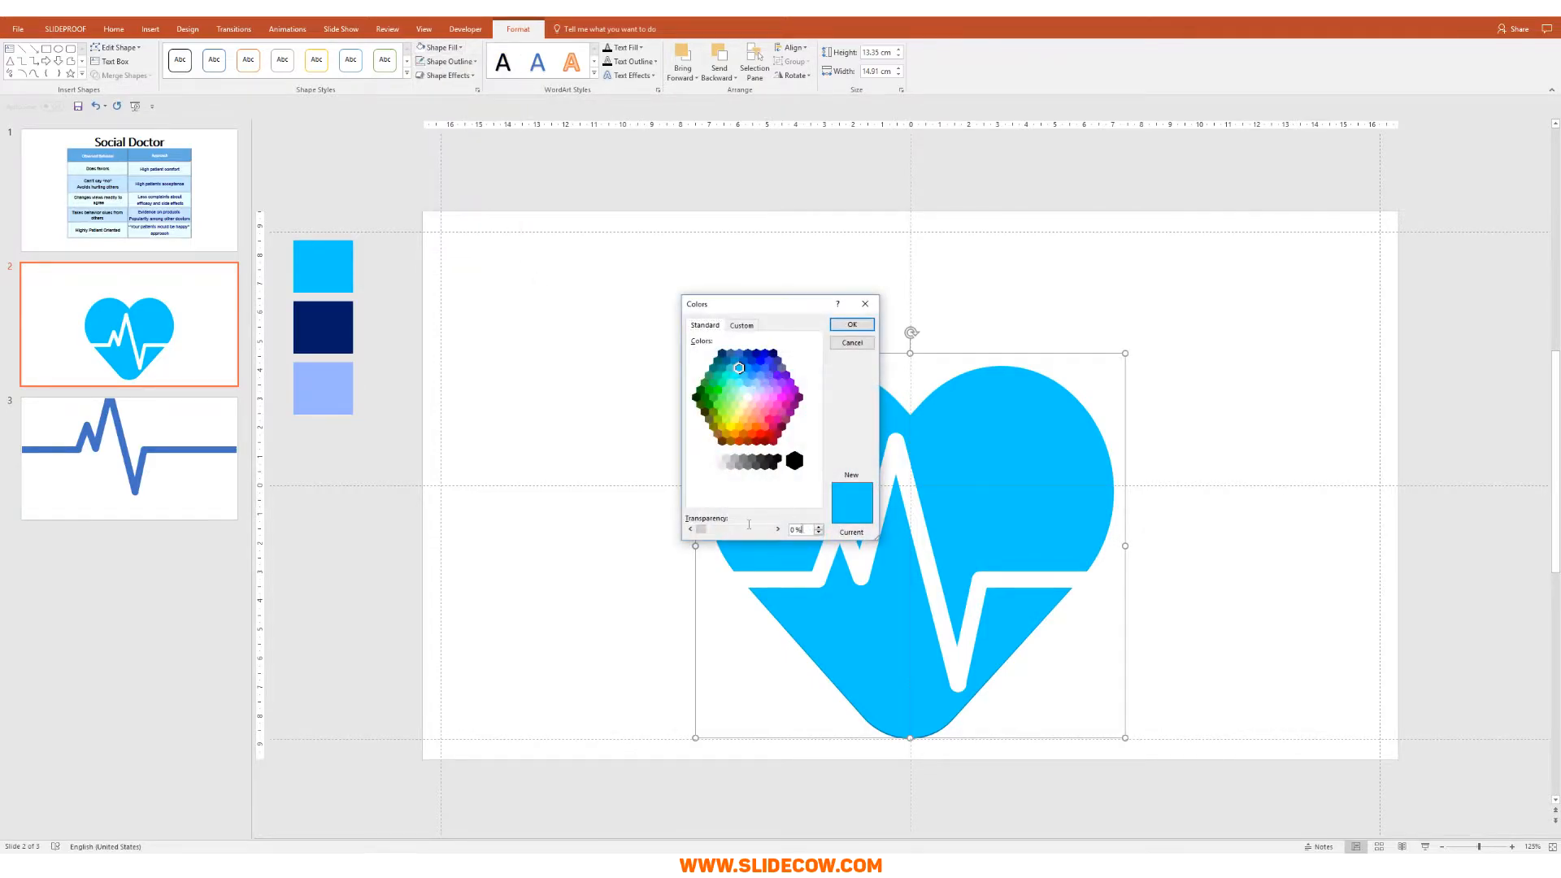
pyautogui.press('Return')
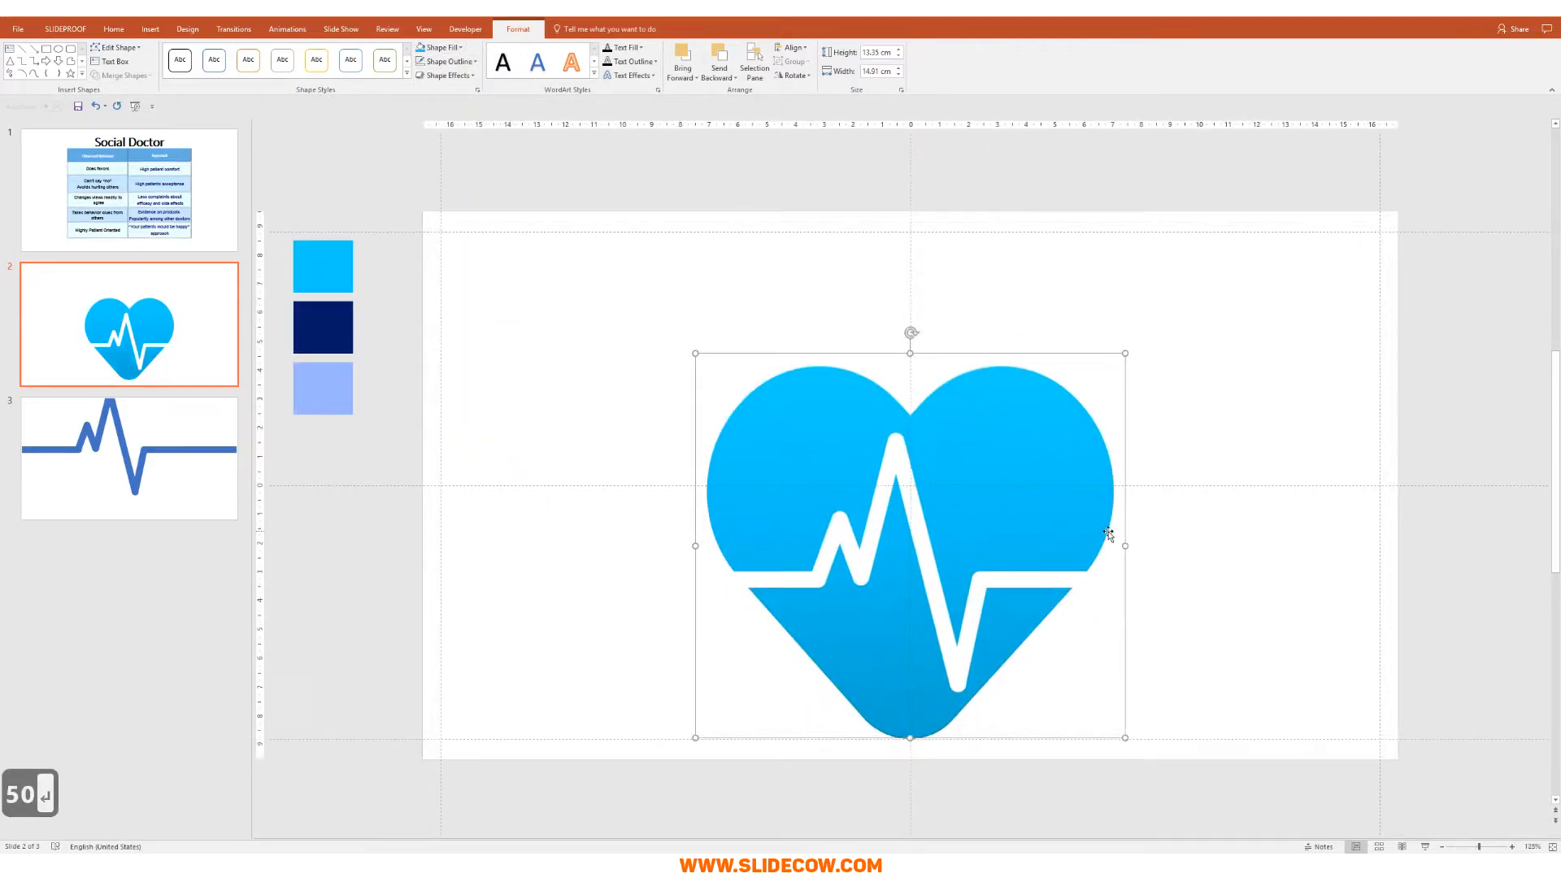
pyautogui.press('Escape')
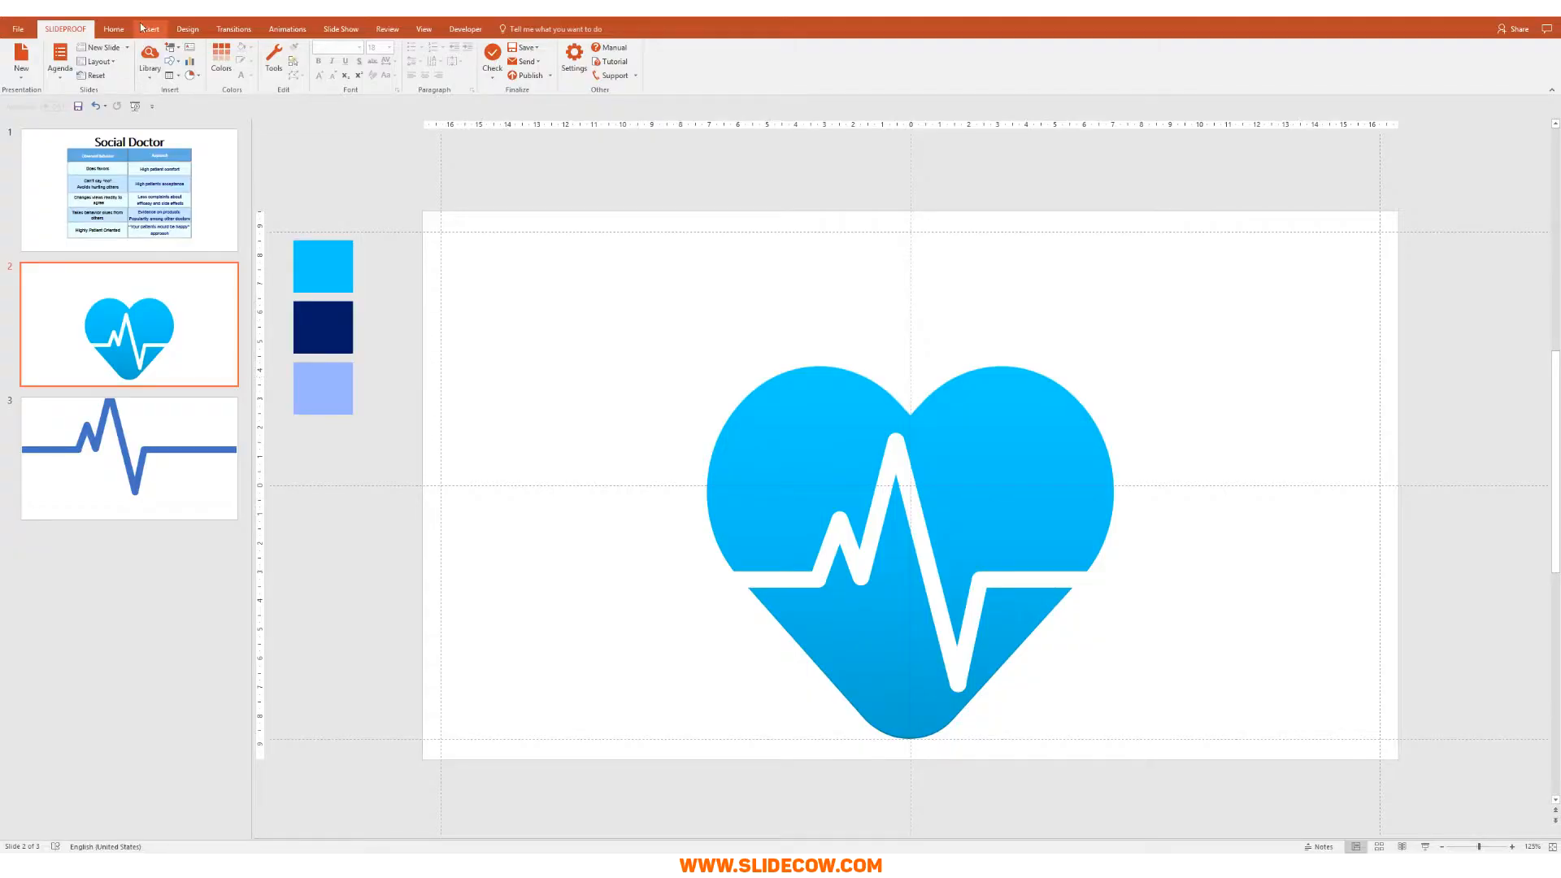
# - Draw a rectangle about 12.5 cm wide and 1.6 cm high from the slide's left edge into the heart, without an outline
pyautogui.click(150, 28)
pyautogui.click(208, 61)
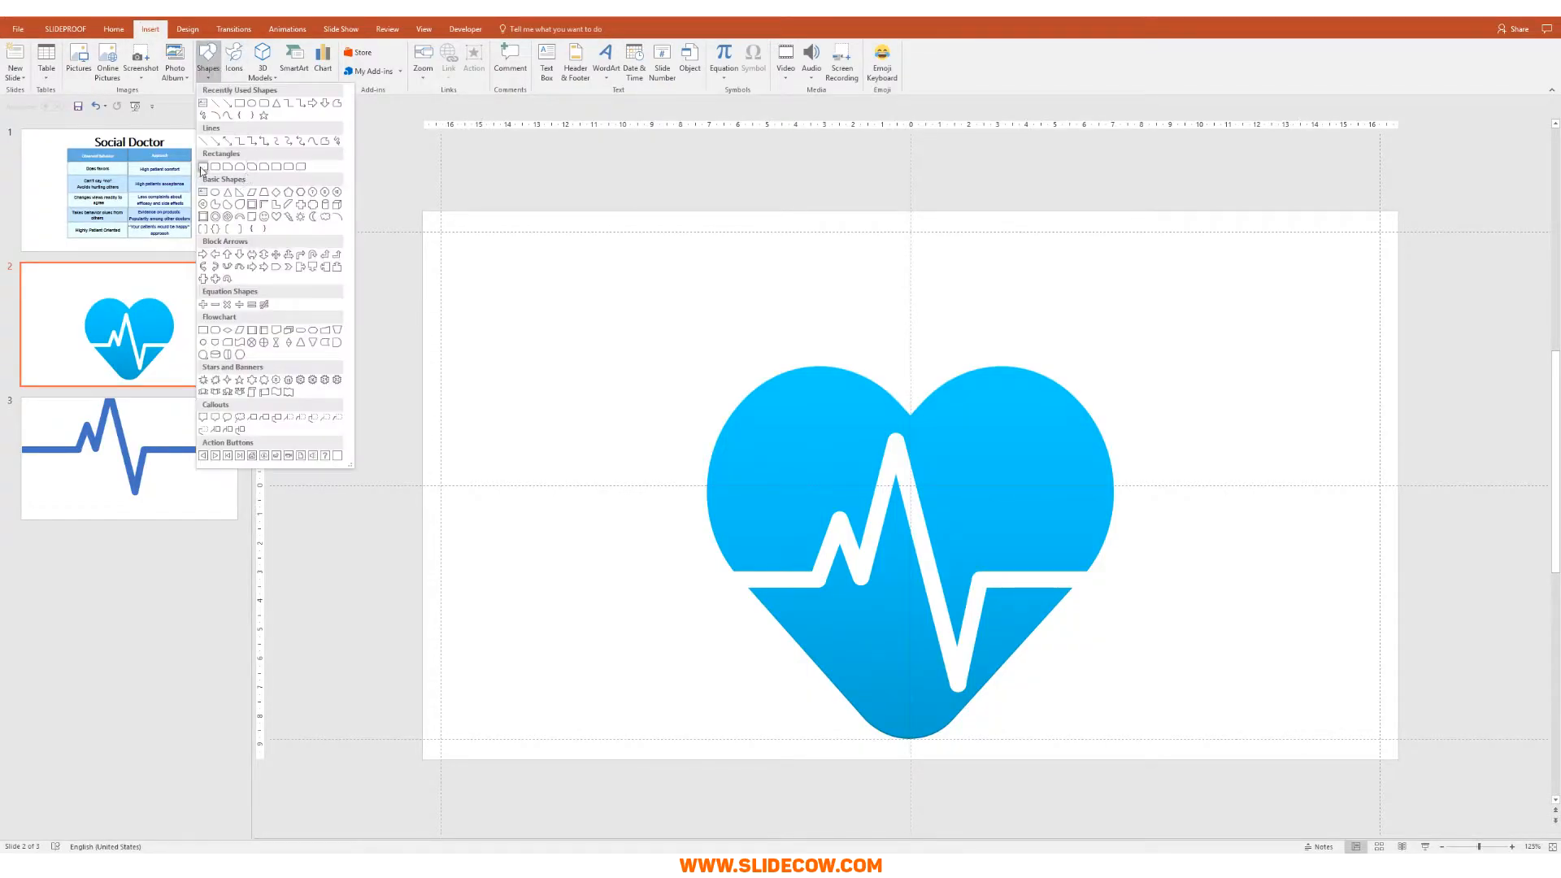
pyautogui.click(203, 167)
pyautogui.moveTo(420, 517); pyautogui.dragTo(767, 561)
pyautogui.moveTo(783, 561); pyautogui.dragTo(783, 561)
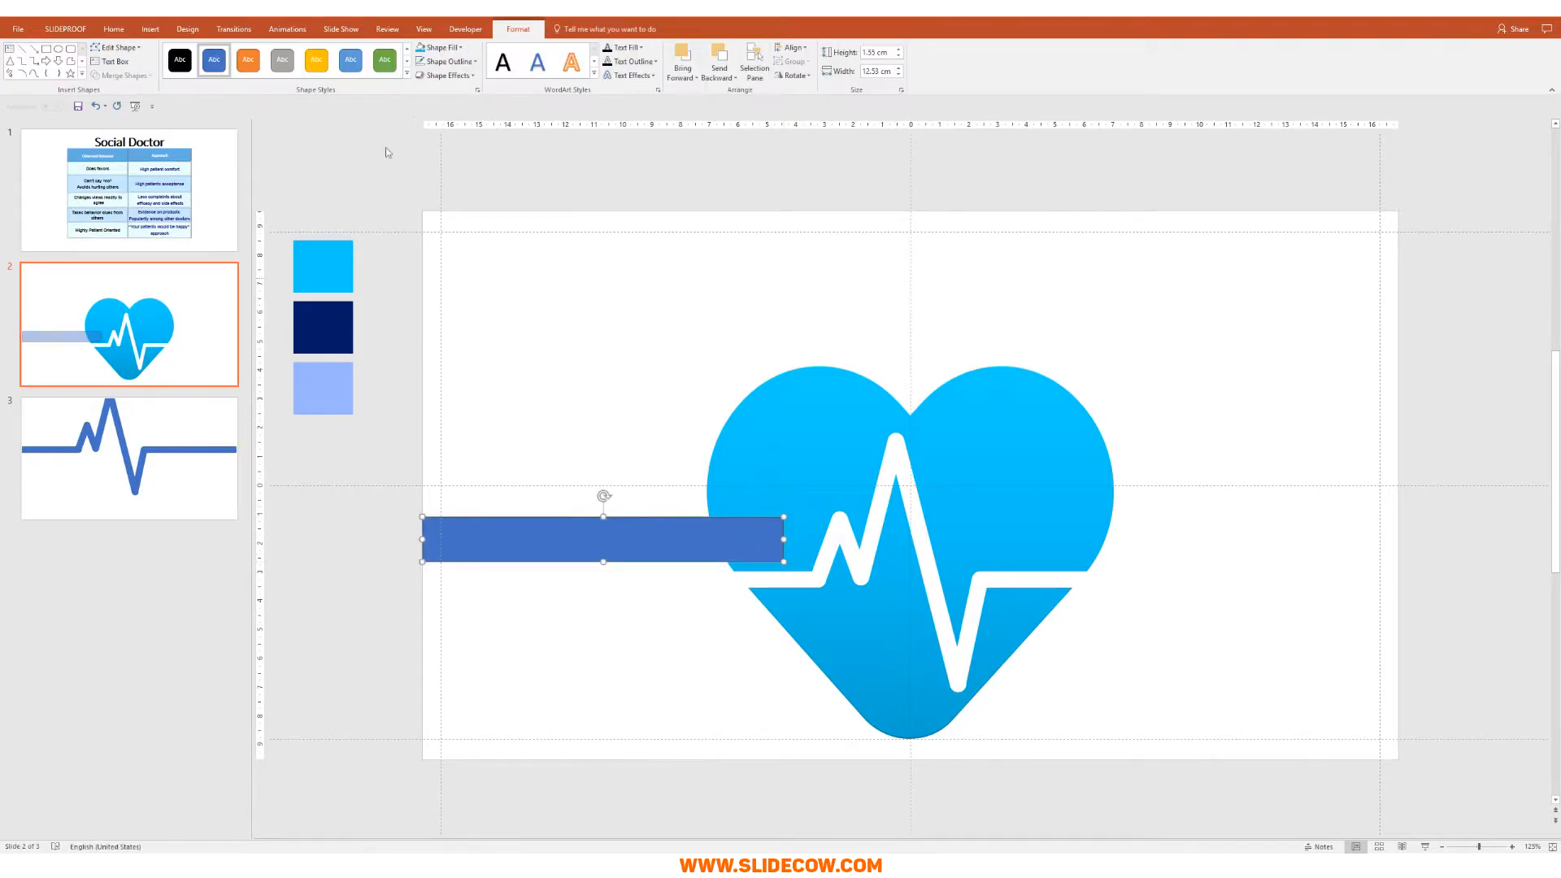
pyautogui.click(447, 61)
pyautogui.click(459, 194)
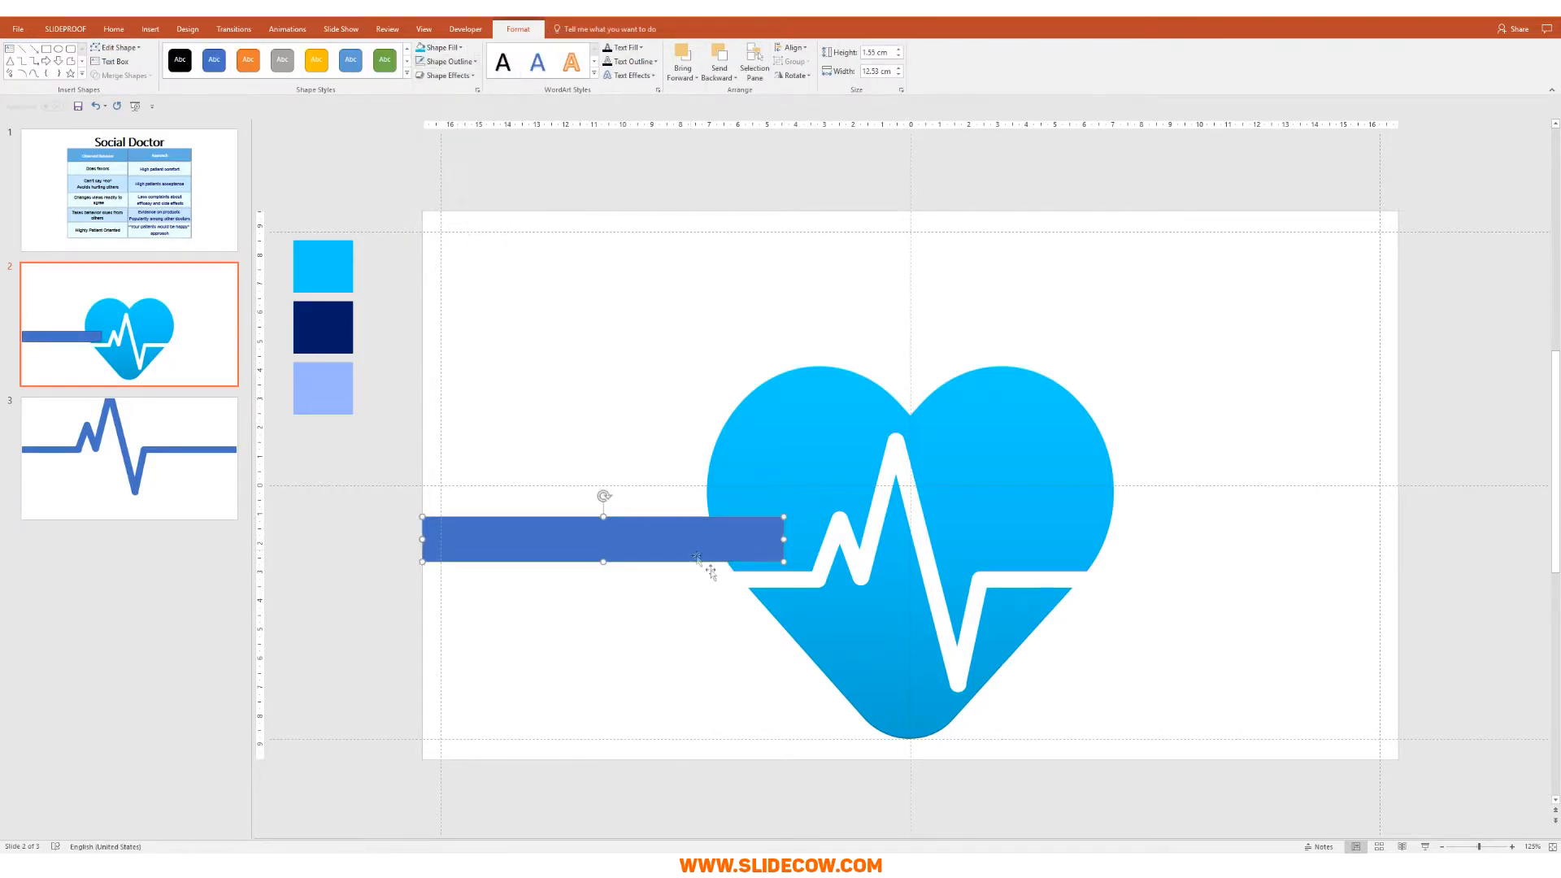
# - Send the rectangle behind the heart and increase its height to 1.87 cm
pyautogui.rightClick(648, 543)
pyautogui.click(687, 669)
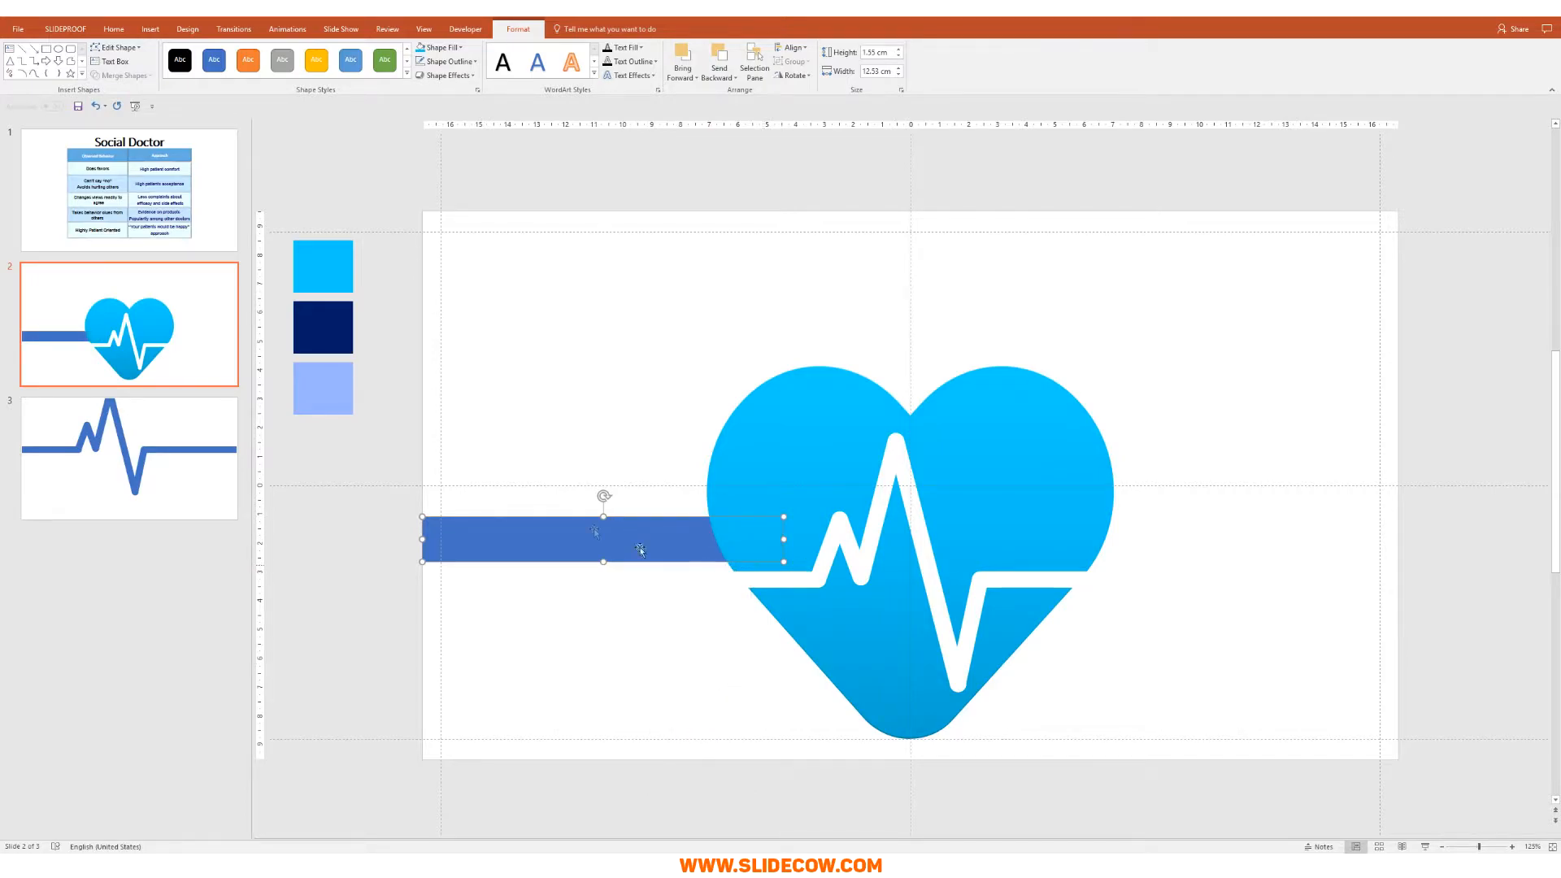
pyautogui.hotkey('shift', 'Up')
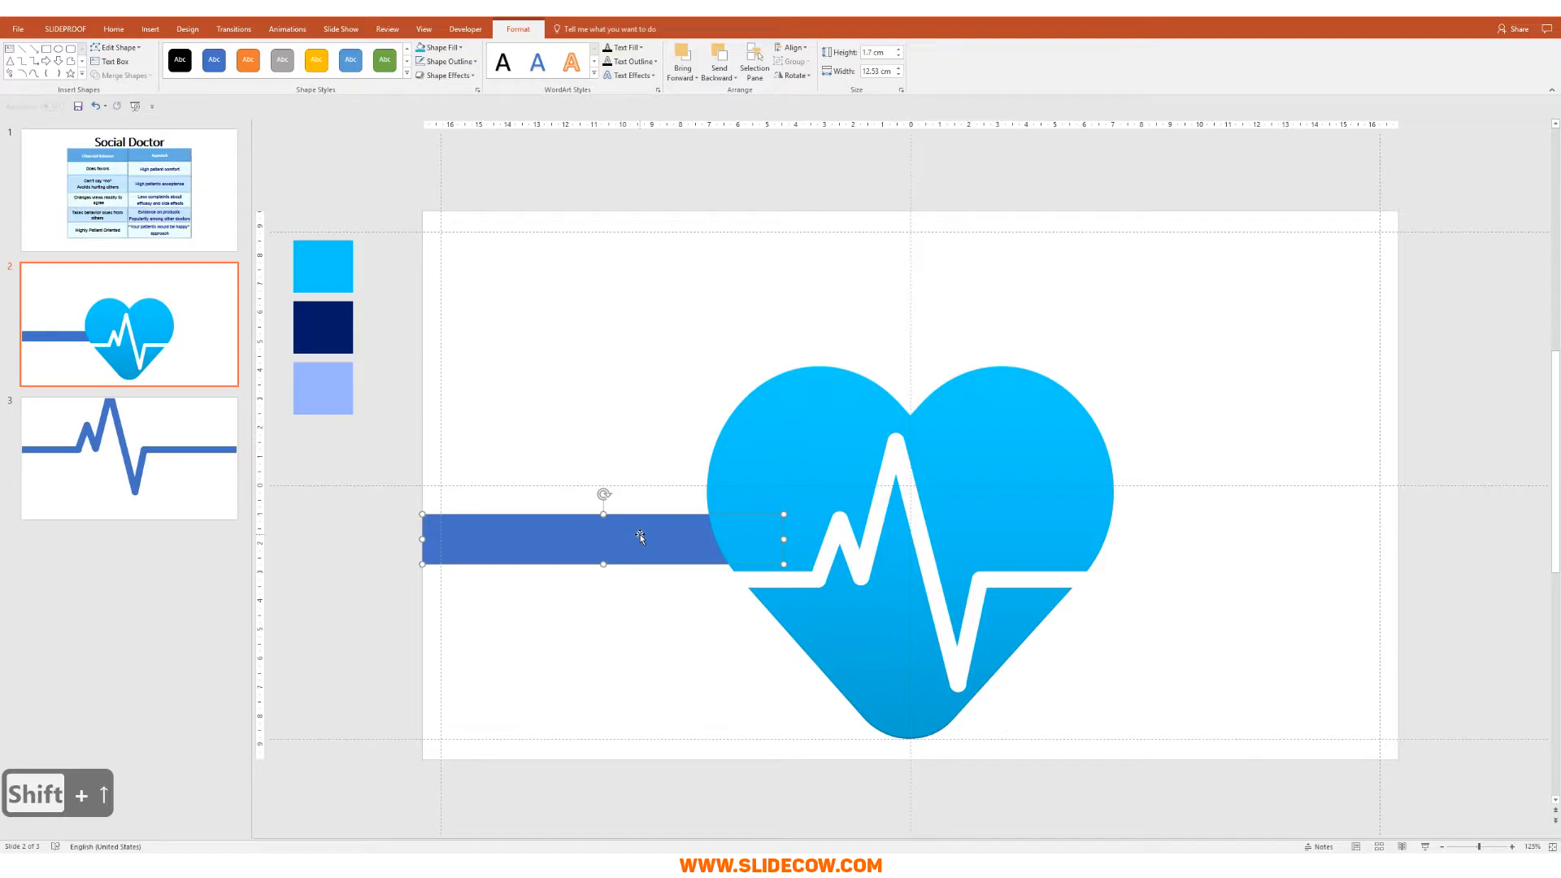
pyautogui.hotkey('shift', 'Up')
pyautogui.hotkey('shift', 'Down')
pyautogui.hotkey('shift', 'Up')
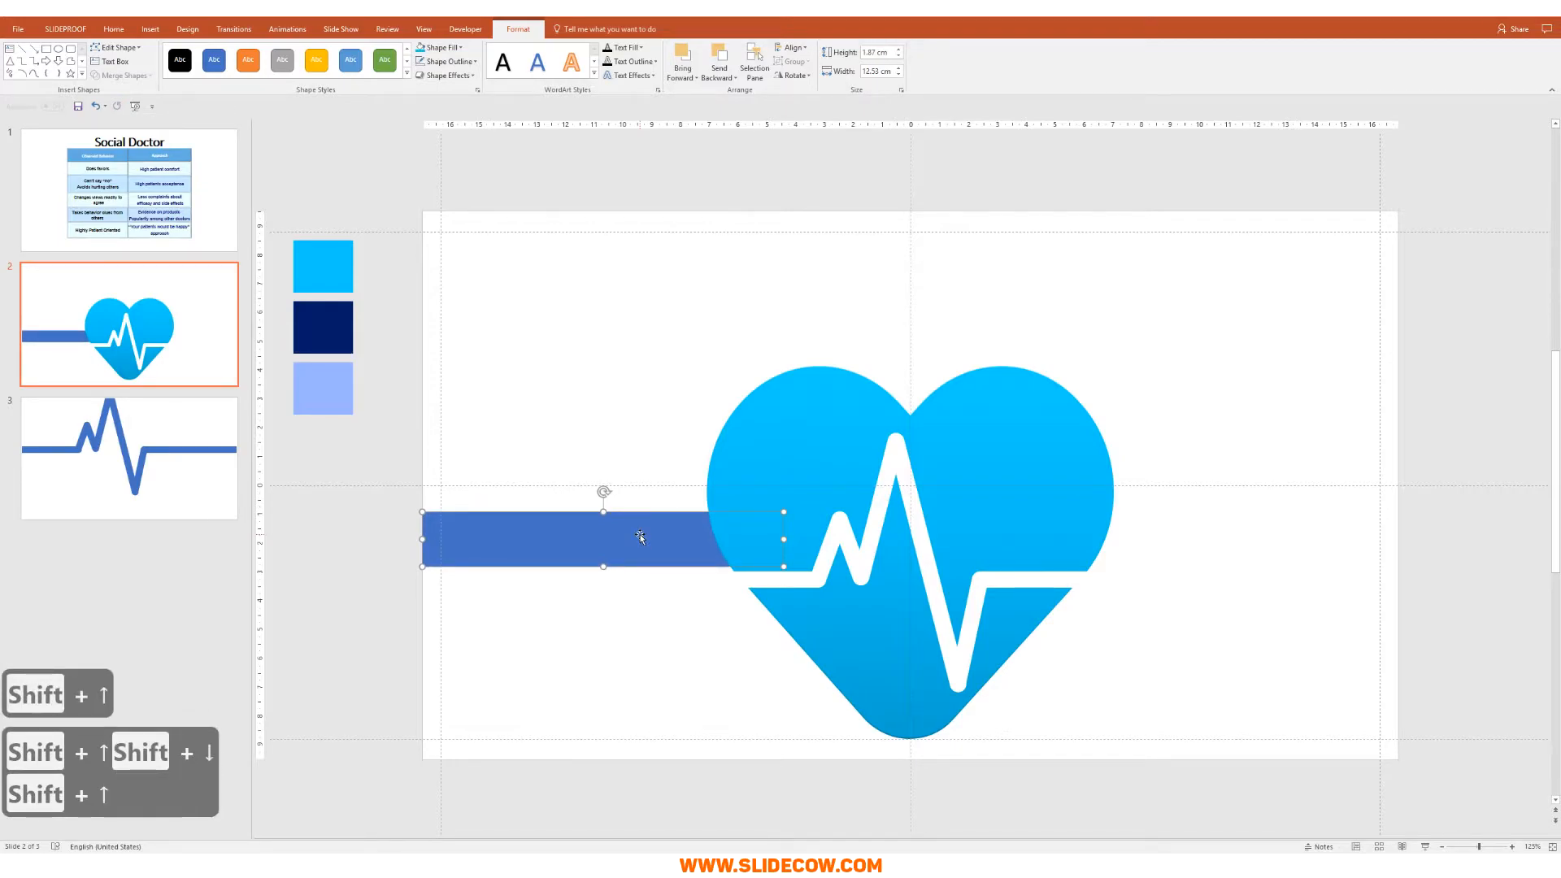
# - Move the blue bar down to meet the upper edge of the white heartbeat line
pyautogui.scroll(10, 641, 535)
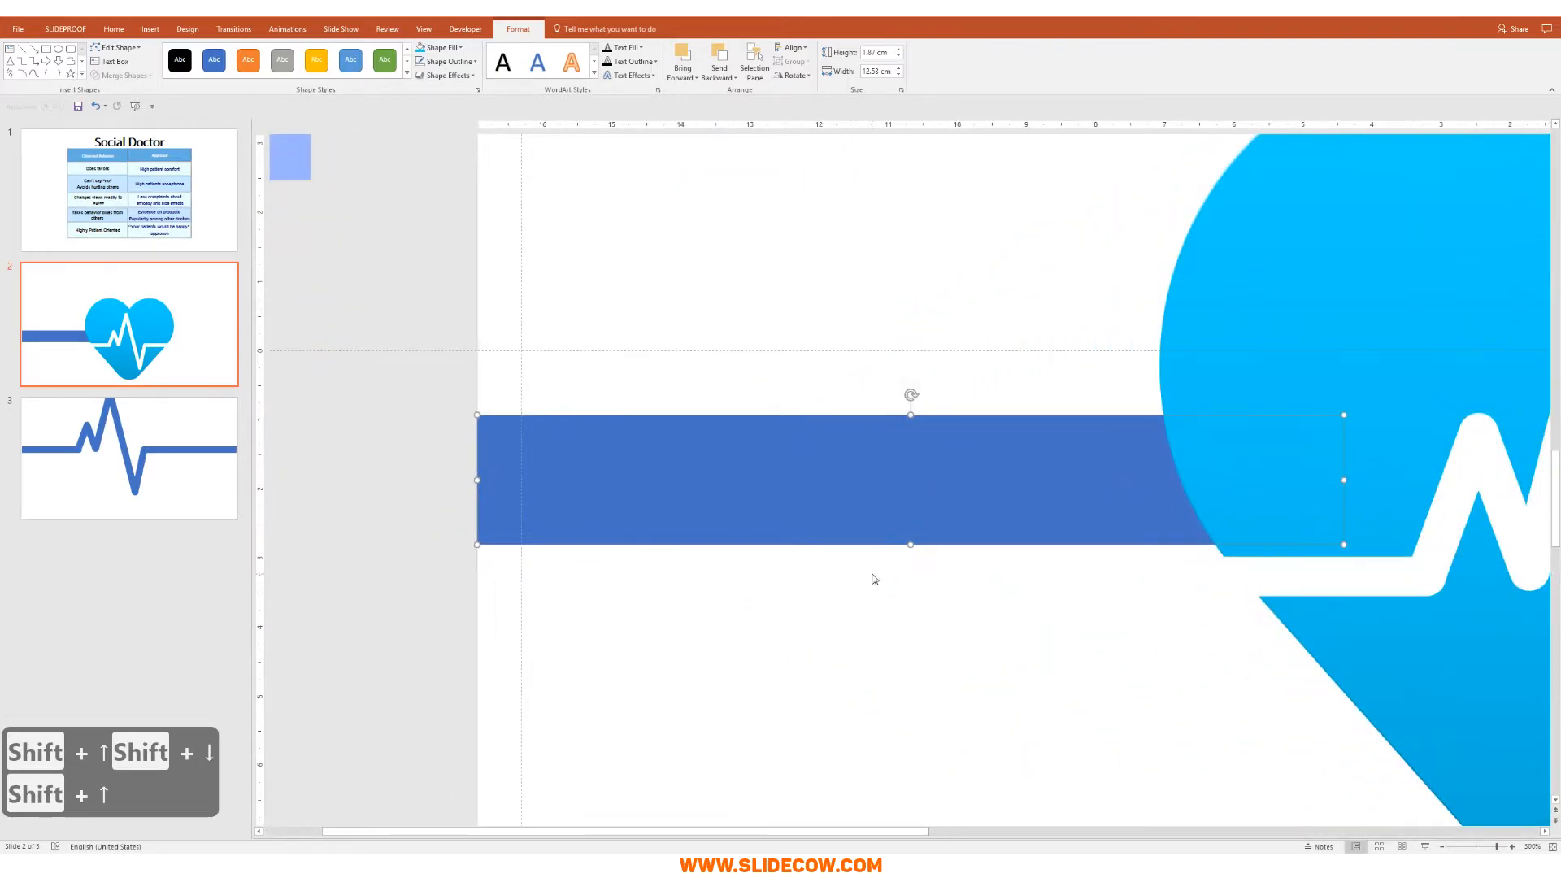
pyautogui.scroll(3, 874, 579)
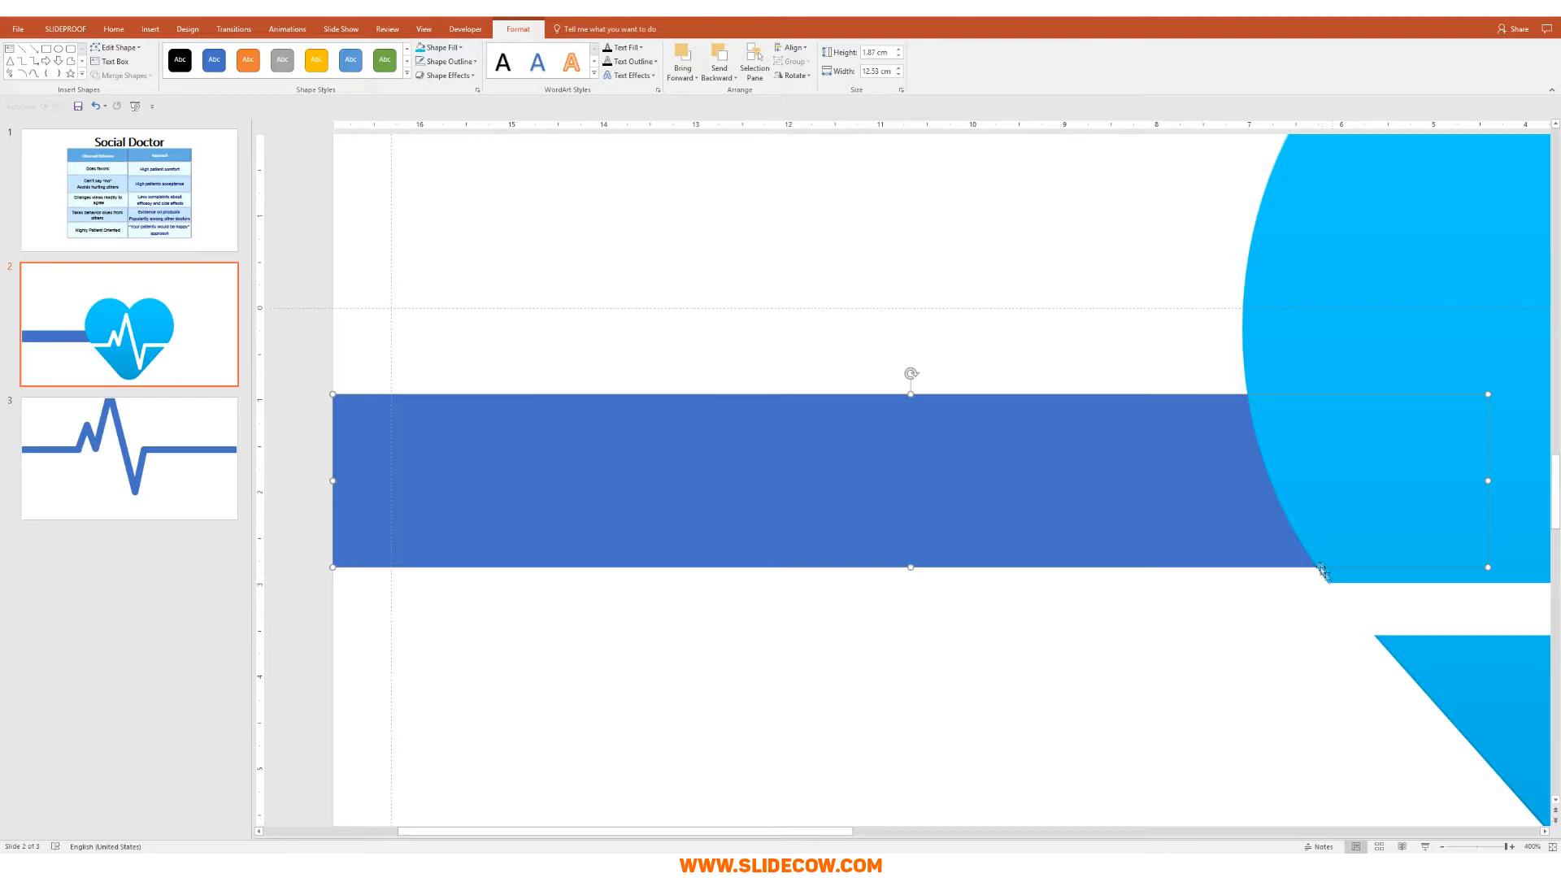
pyautogui.scroll(-15, 1334, 585)
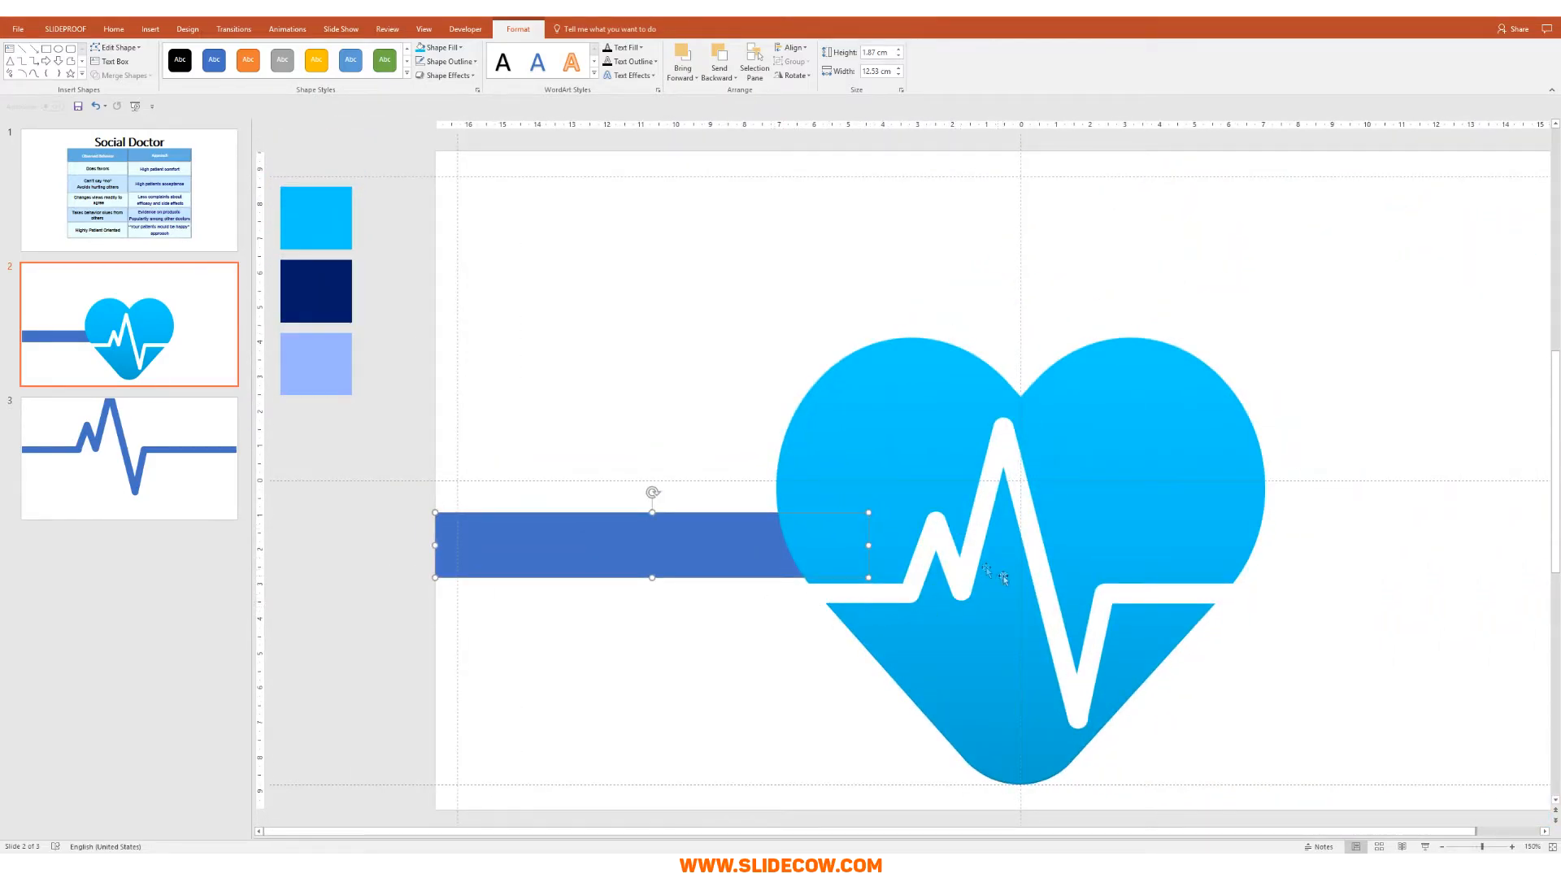
pyautogui.scroll(10, 1045, 635)
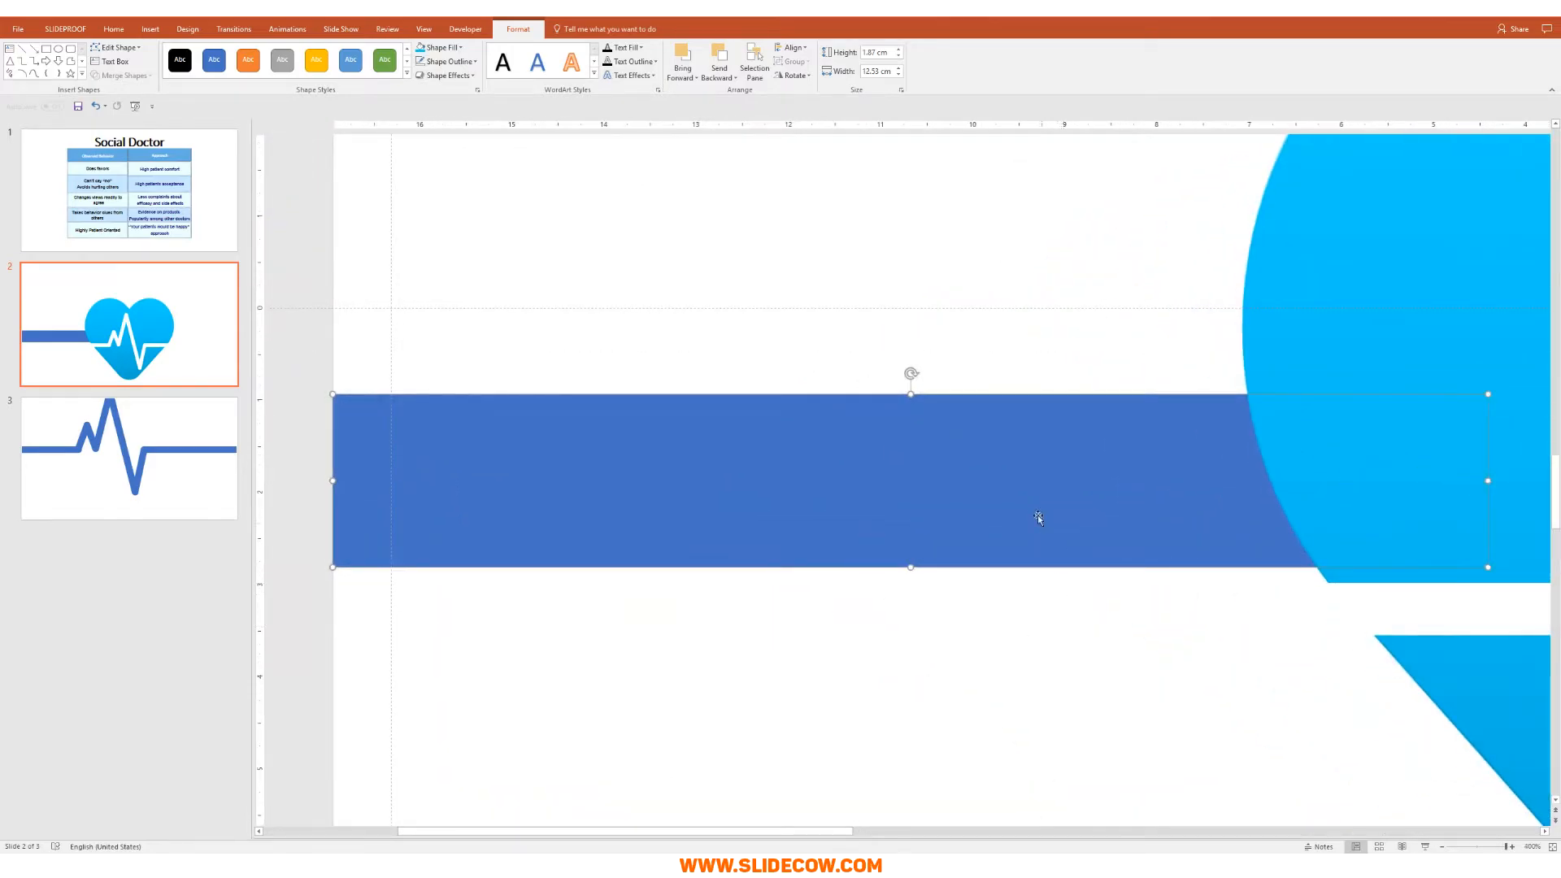
pyautogui.moveTo(1019, 494); pyautogui.dragTo(1020, 507)
pyautogui.press('Down')
pyautogui.press('Down')
pyautogui.press('Down')
pyautogui.press('Down')
pyautogui.press('Down')
pyautogui.press('Down')
pyautogui.press('Down')
pyautogui.press('Down')
pyautogui.press('Down')
pyautogui.press('Down')
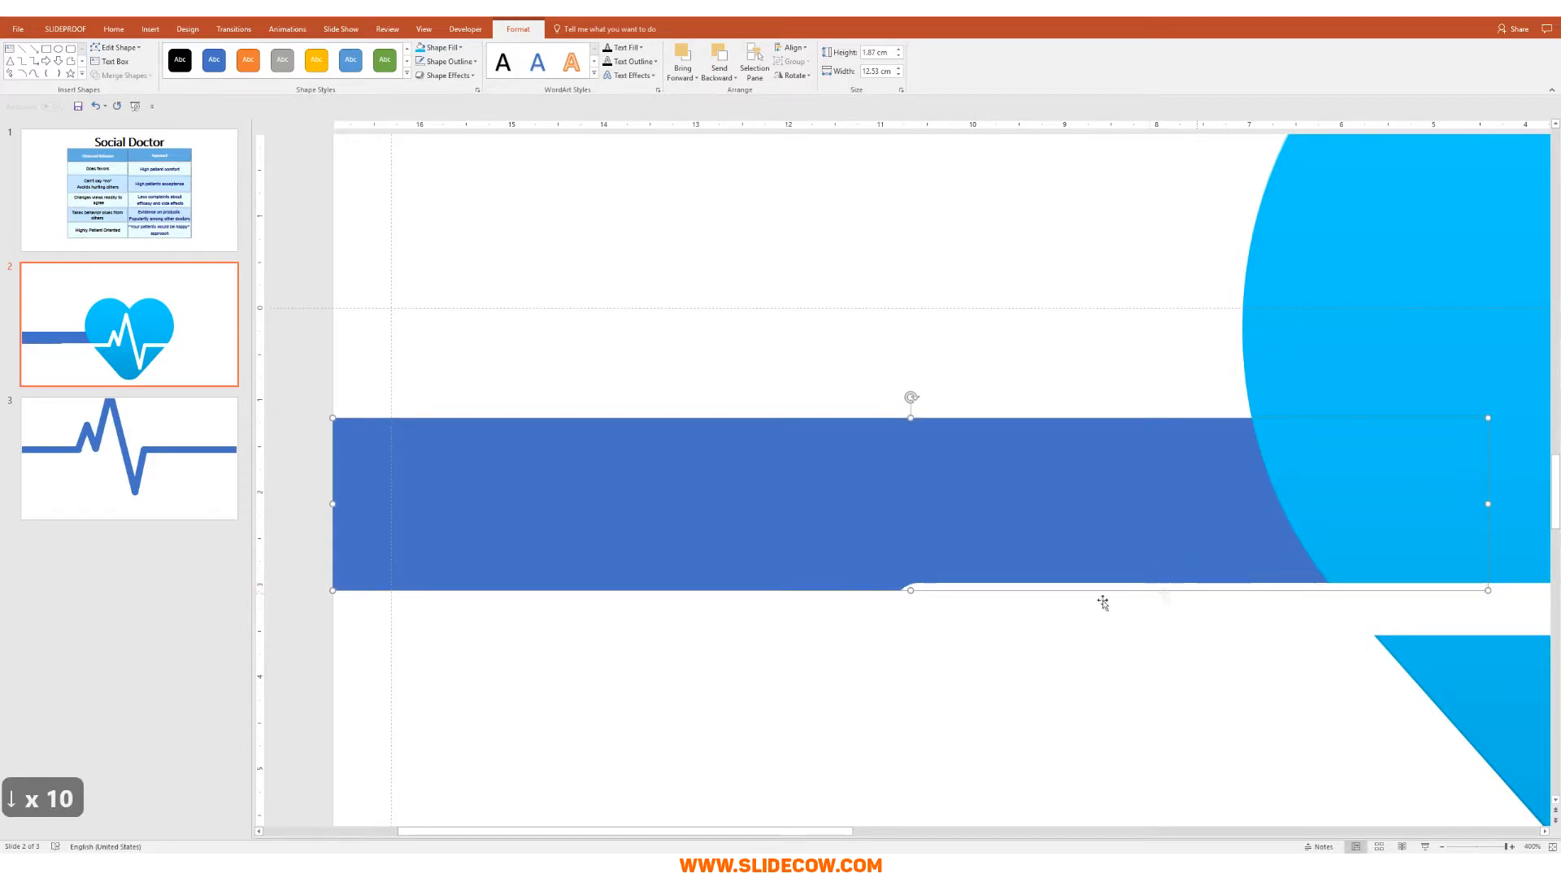
pyautogui.scroll(-10, 1024, 598)
pyautogui.scroll(-5, 1023, 597)
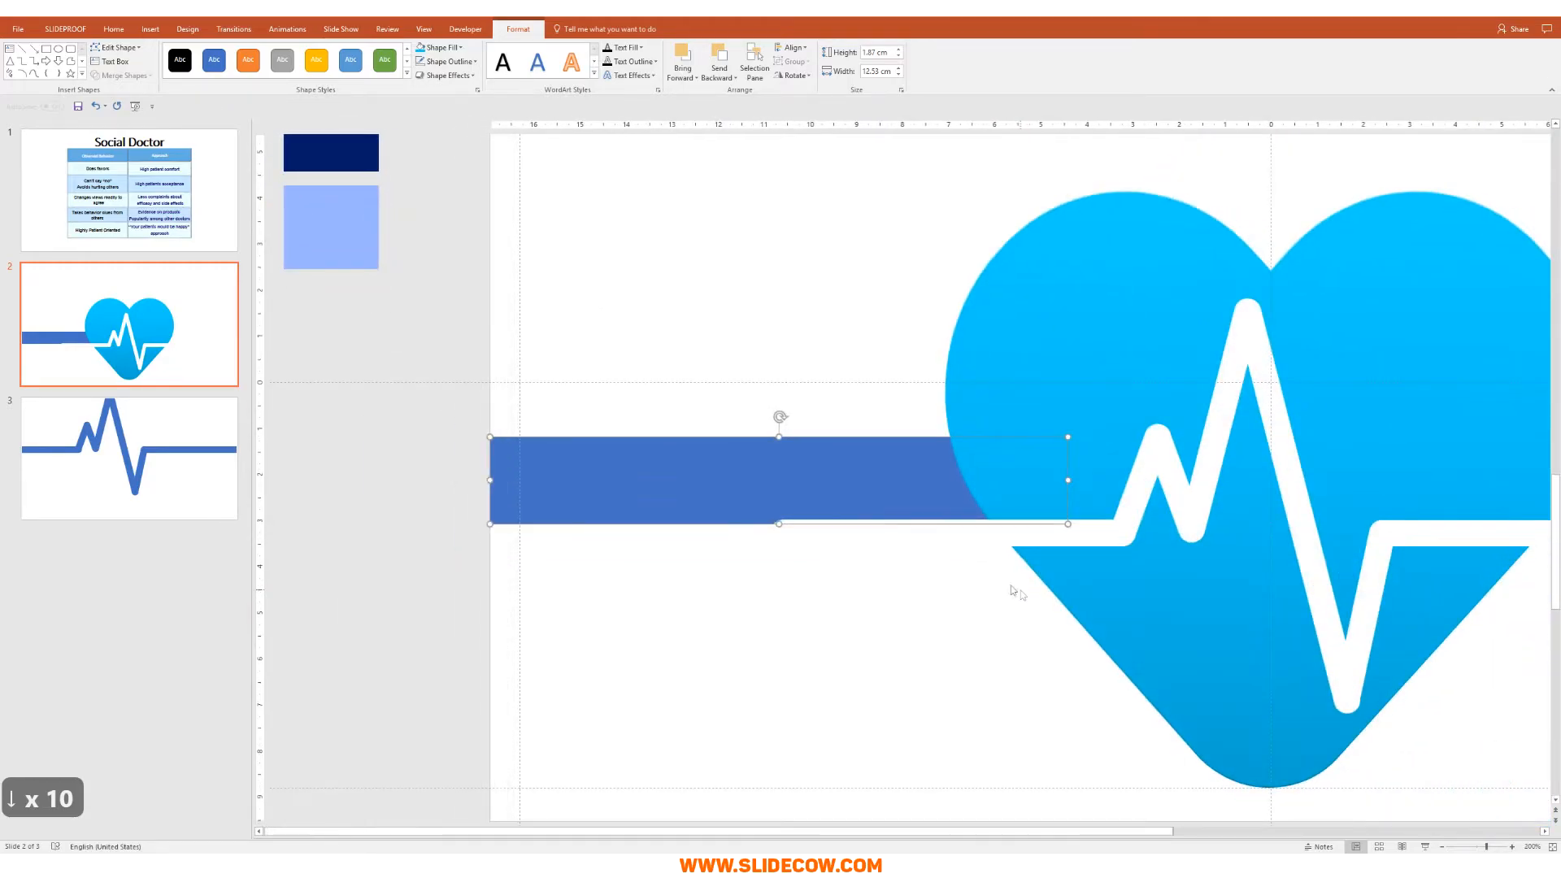
# - Nudge the blue bar up so its lower edge lines up with the heartbeat line's upper edge
pyautogui.press('Escape')
pyautogui.press('Escape')
pyautogui.scroll(10, 982, 626)
pyautogui.scroll(-20, 805, 595)
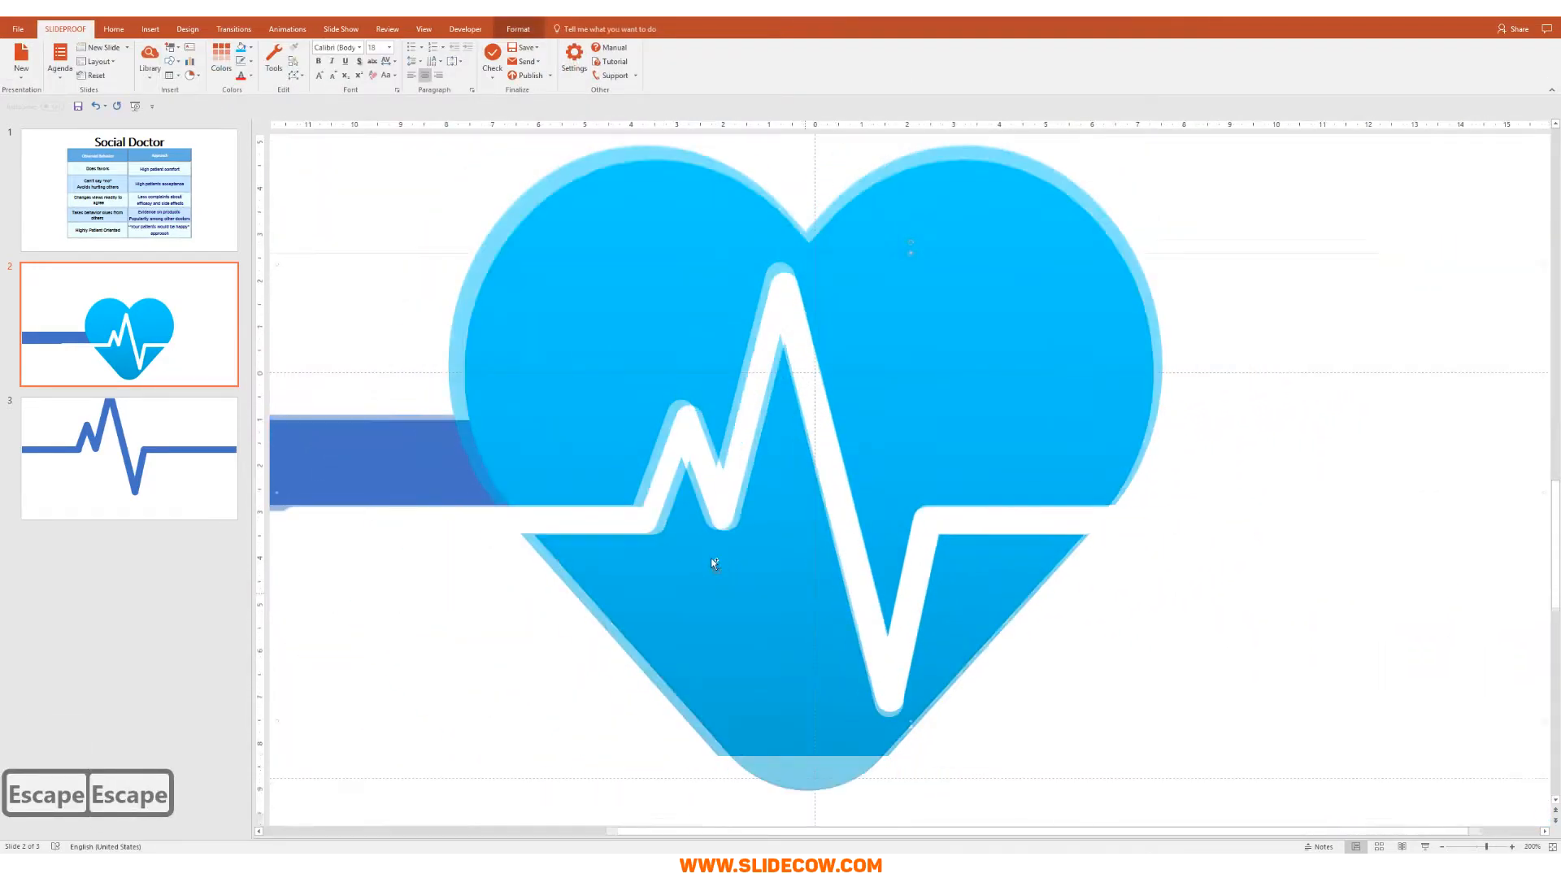
pyautogui.click(612, 596)
pyautogui.press('Escape')
pyautogui.press('Escape')
pyautogui.click(603, 572)
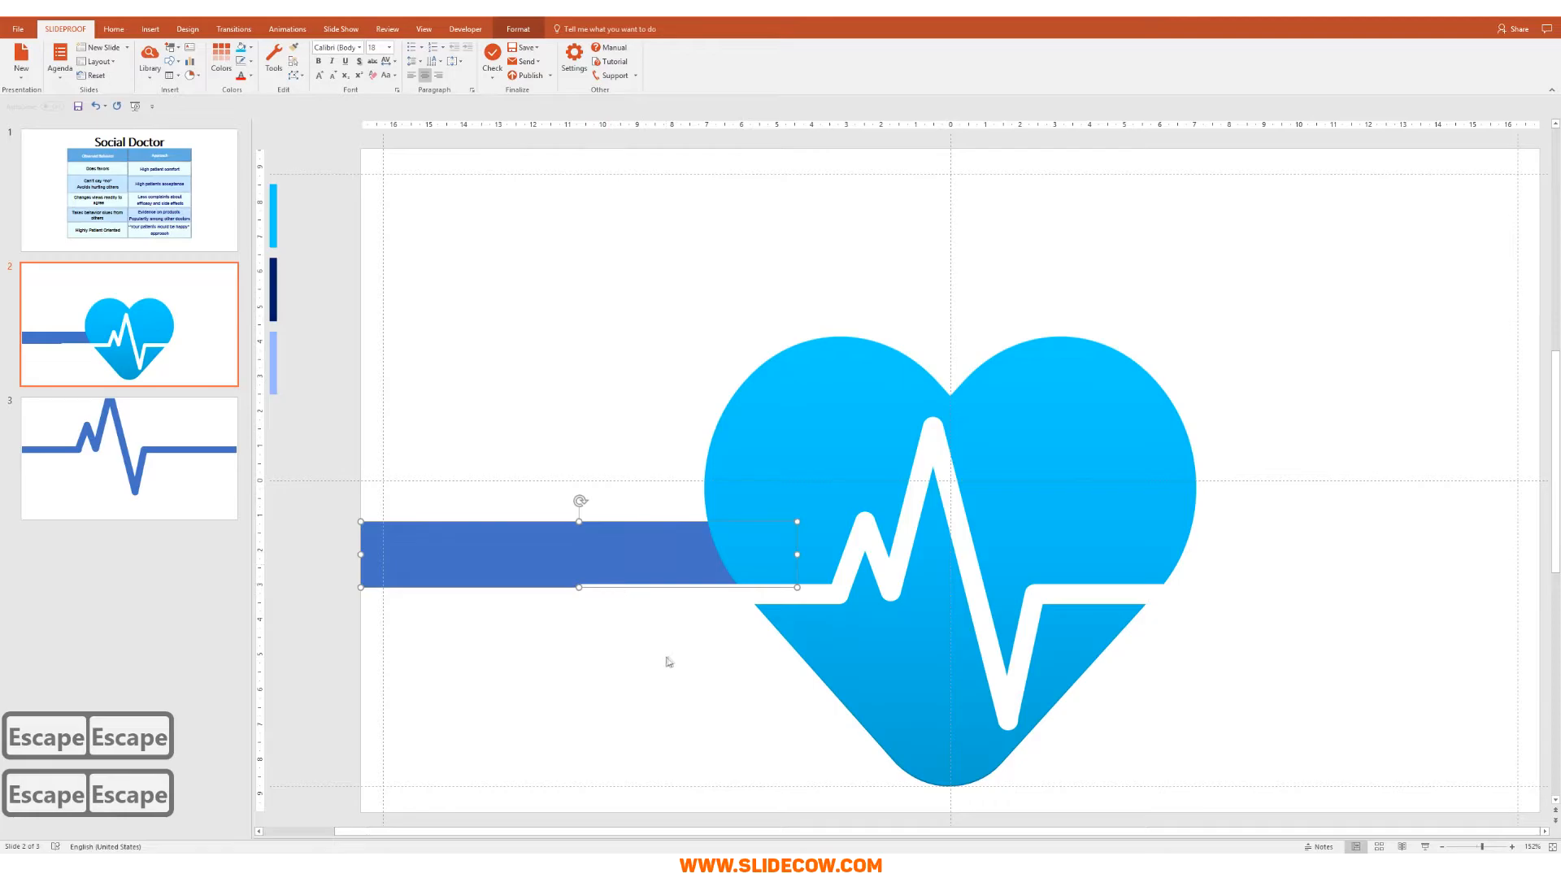
pyautogui.scroll(20, 831, 599)
pyautogui.press('Up')
pyautogui.press('Up')
pyautogui.press('Up')
pyautogui.press('Up')
pyautogui.press('Up')
pyautogui.press('Up')
pyautogui.press('Up')
pyautogui.press('Up')
pyautogui.press('Up')
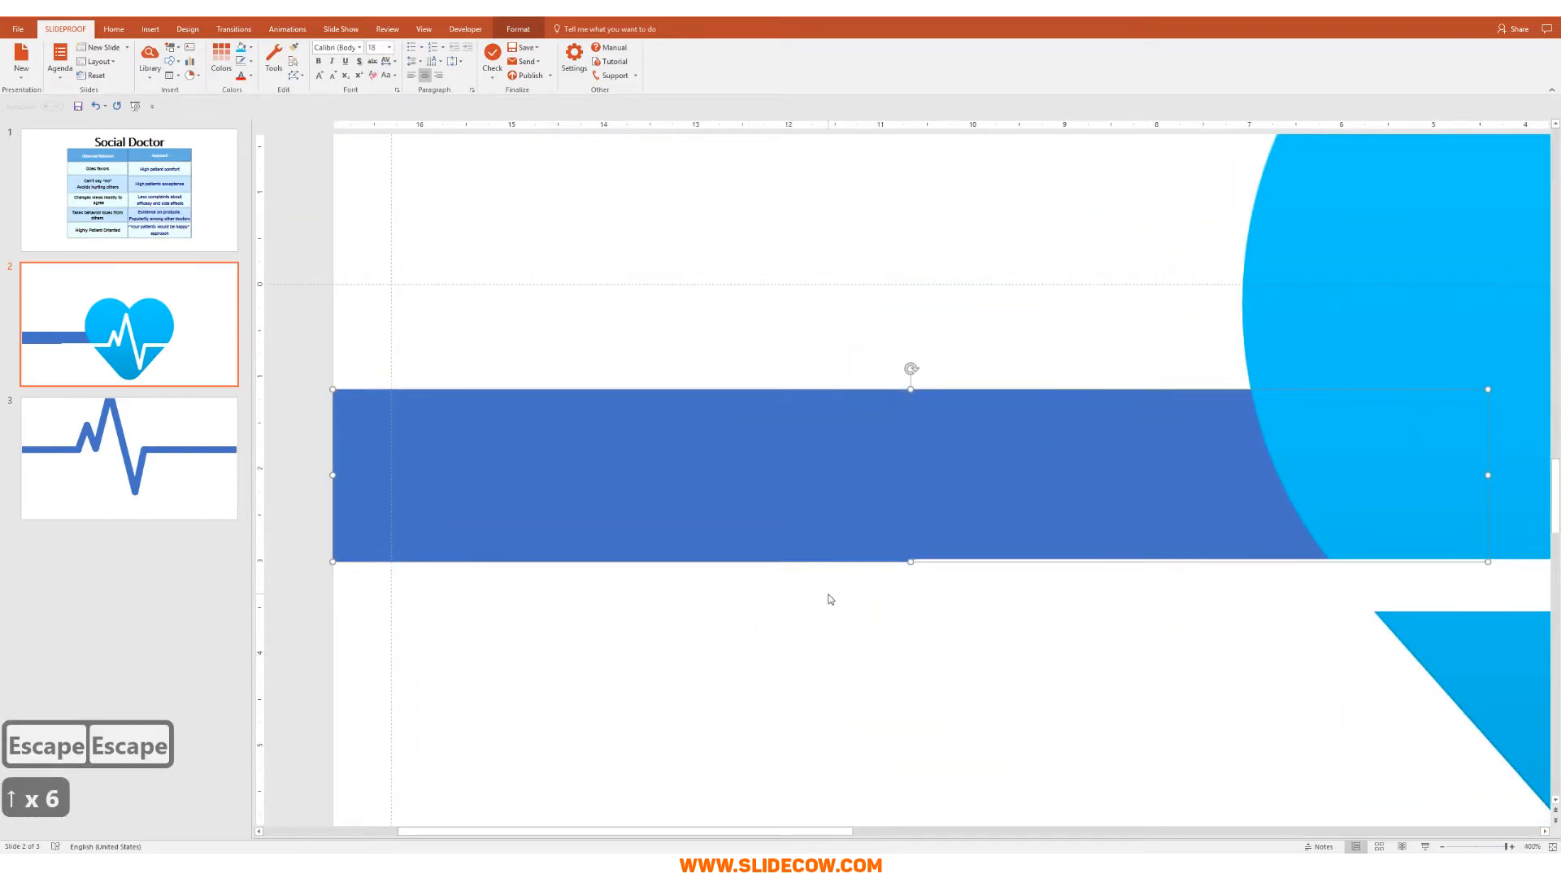
pyautogui.press('Down')
pyautogui.press('Down')
pyautogui.press('Down')
pyautogui.press('Escape')
pyautogui.press('Escape')
pyautogui.scroll(-15, 1221, 563)
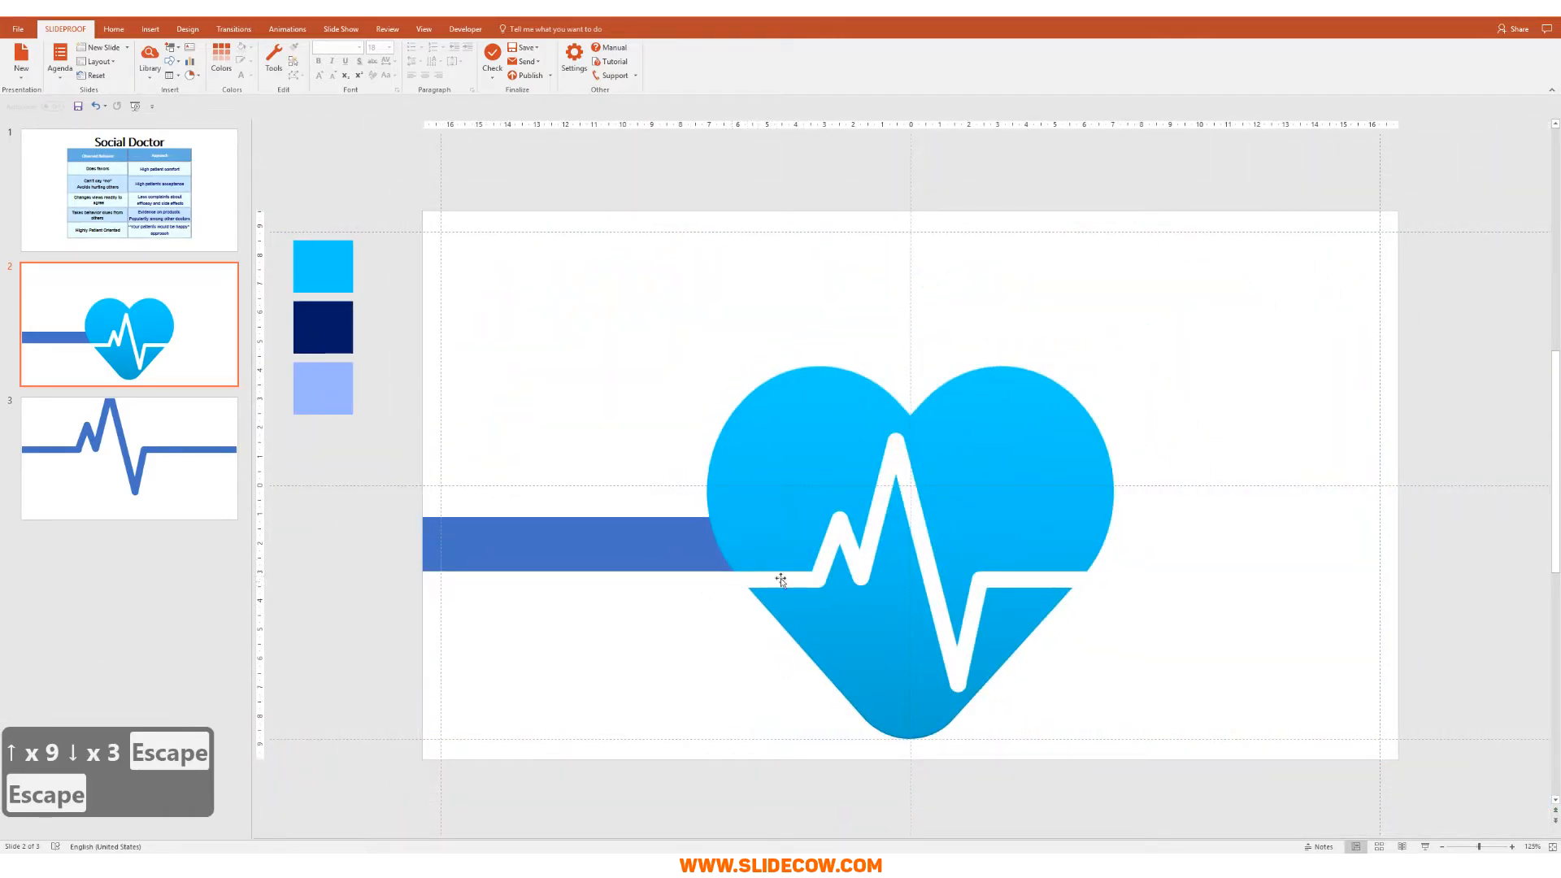
# - Copy the blue bar directly below the heartbeat line and extend the copy's right end further into the heart
pyautogui.click(698, 551)
pyautogui.scroll(9, 976, 495)
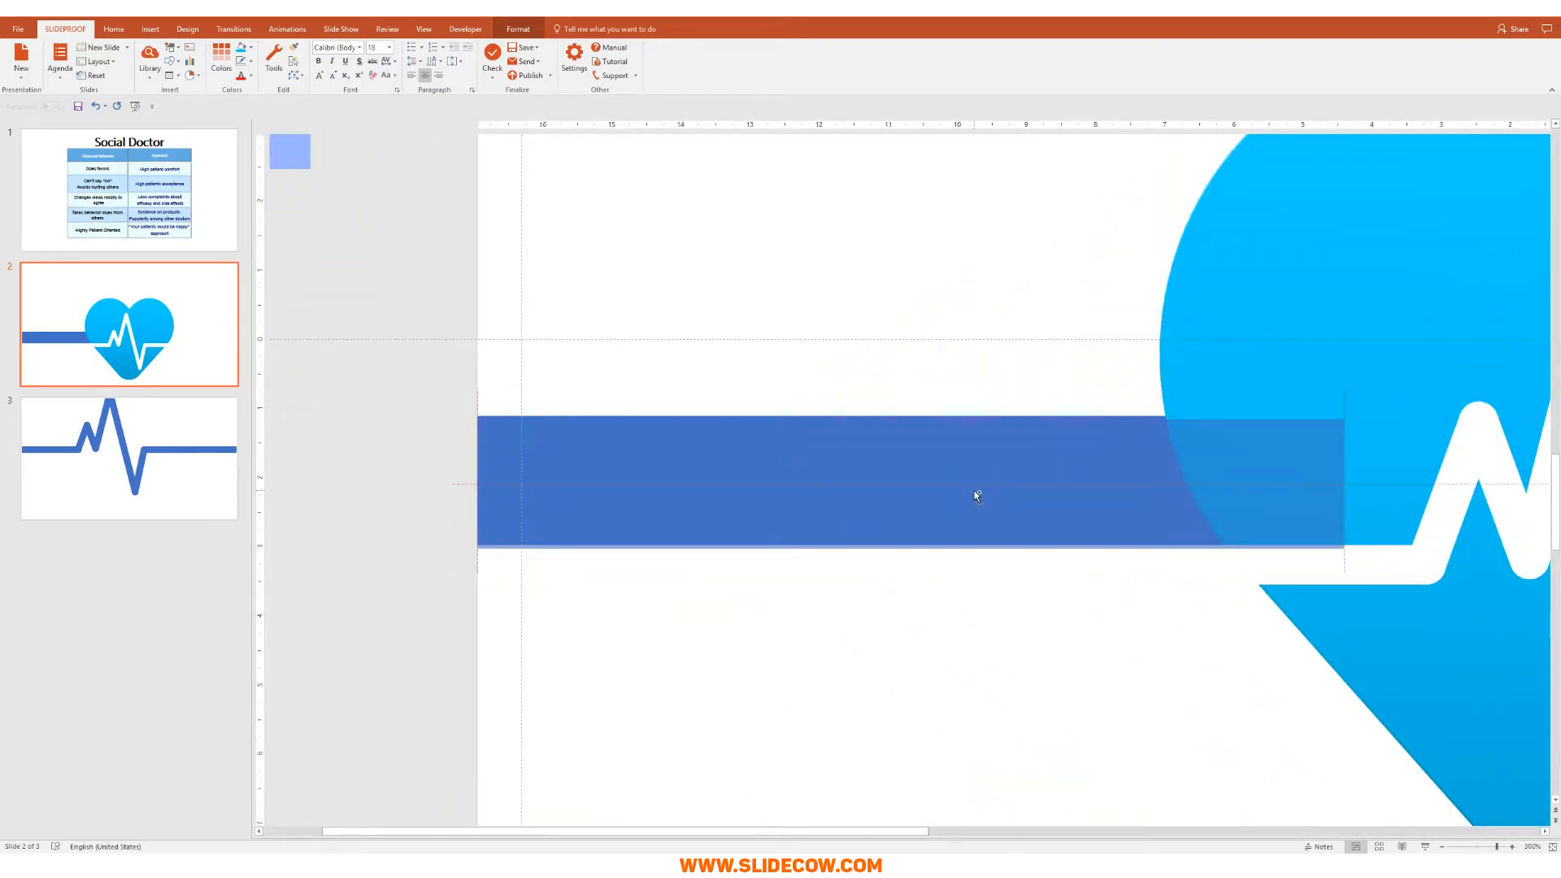
pyautogui.moveTo(975, 494); pyautogui.dragTo(982, 656)
pyautogui.press('Escape')
pyautogui.moveTo(1343, 649); pyautogui.dragTo(1453, 649)
# - Send the lower blue bar behind the heart
pyautogui.rightClick(1358, 654)
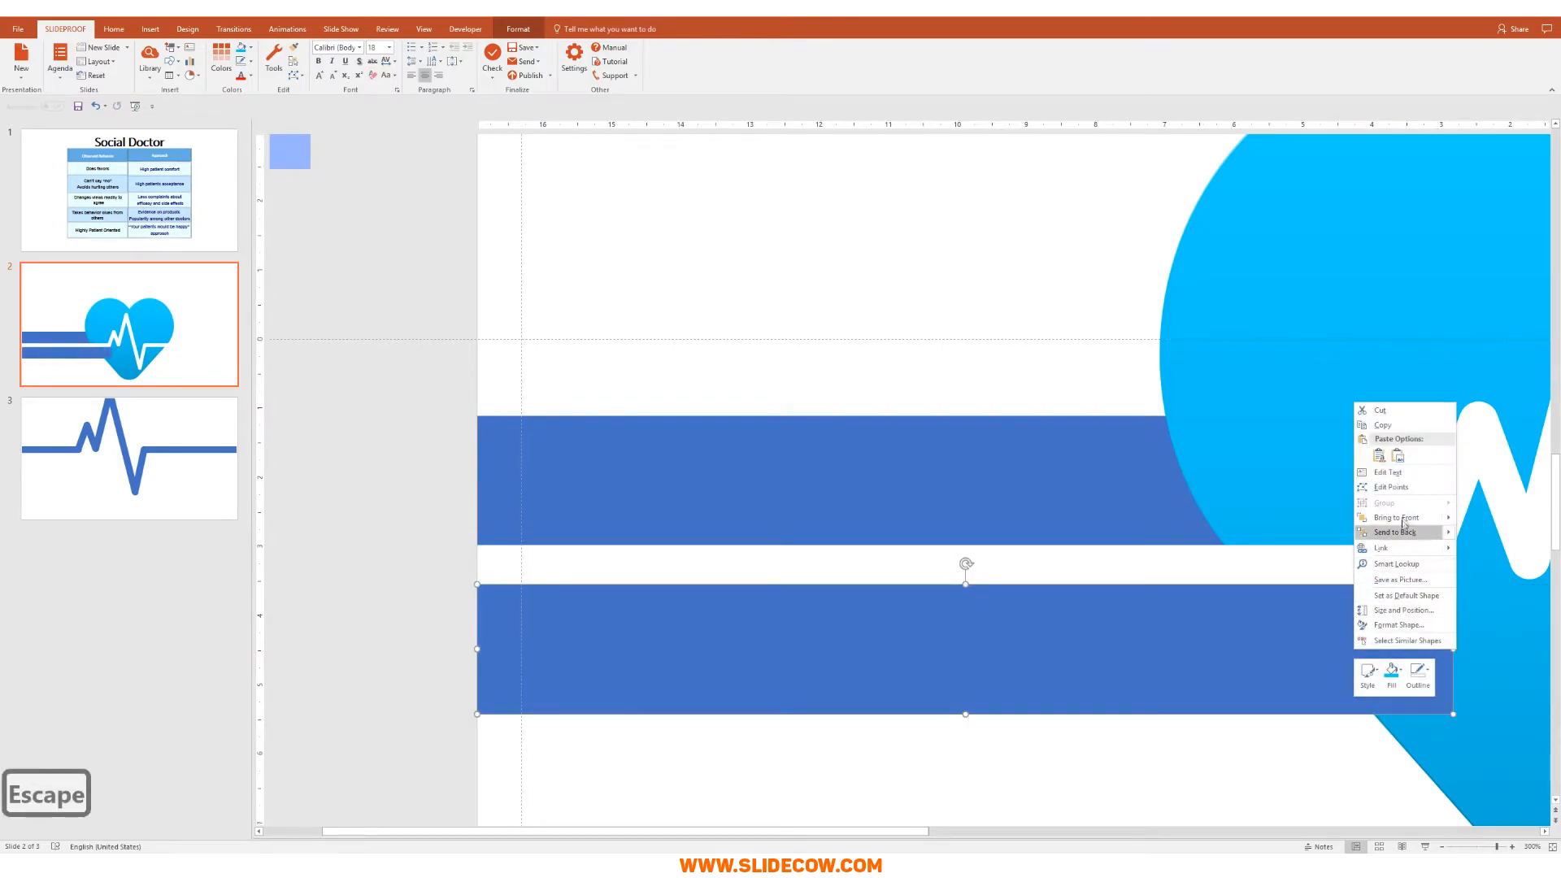
pyautogui.click(1396, 532)
pyautogui.scroll(-5, 715, 496)
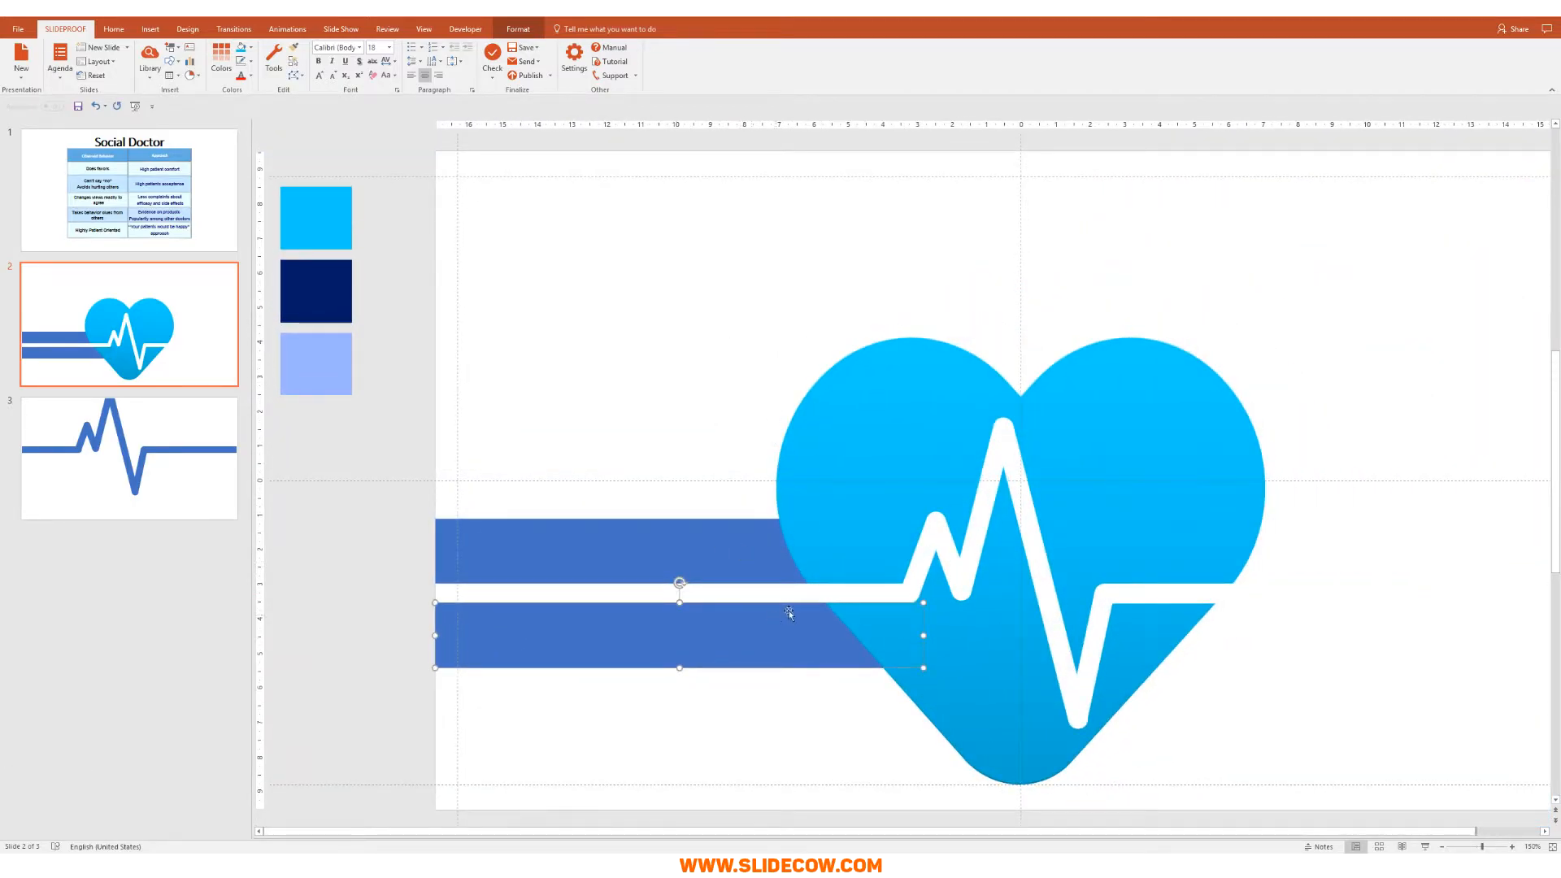
# - Check the table rows on slide 1, and add two copies of slide 2's upper bar above it with equal gaps
pyautogui.click(130, 190)
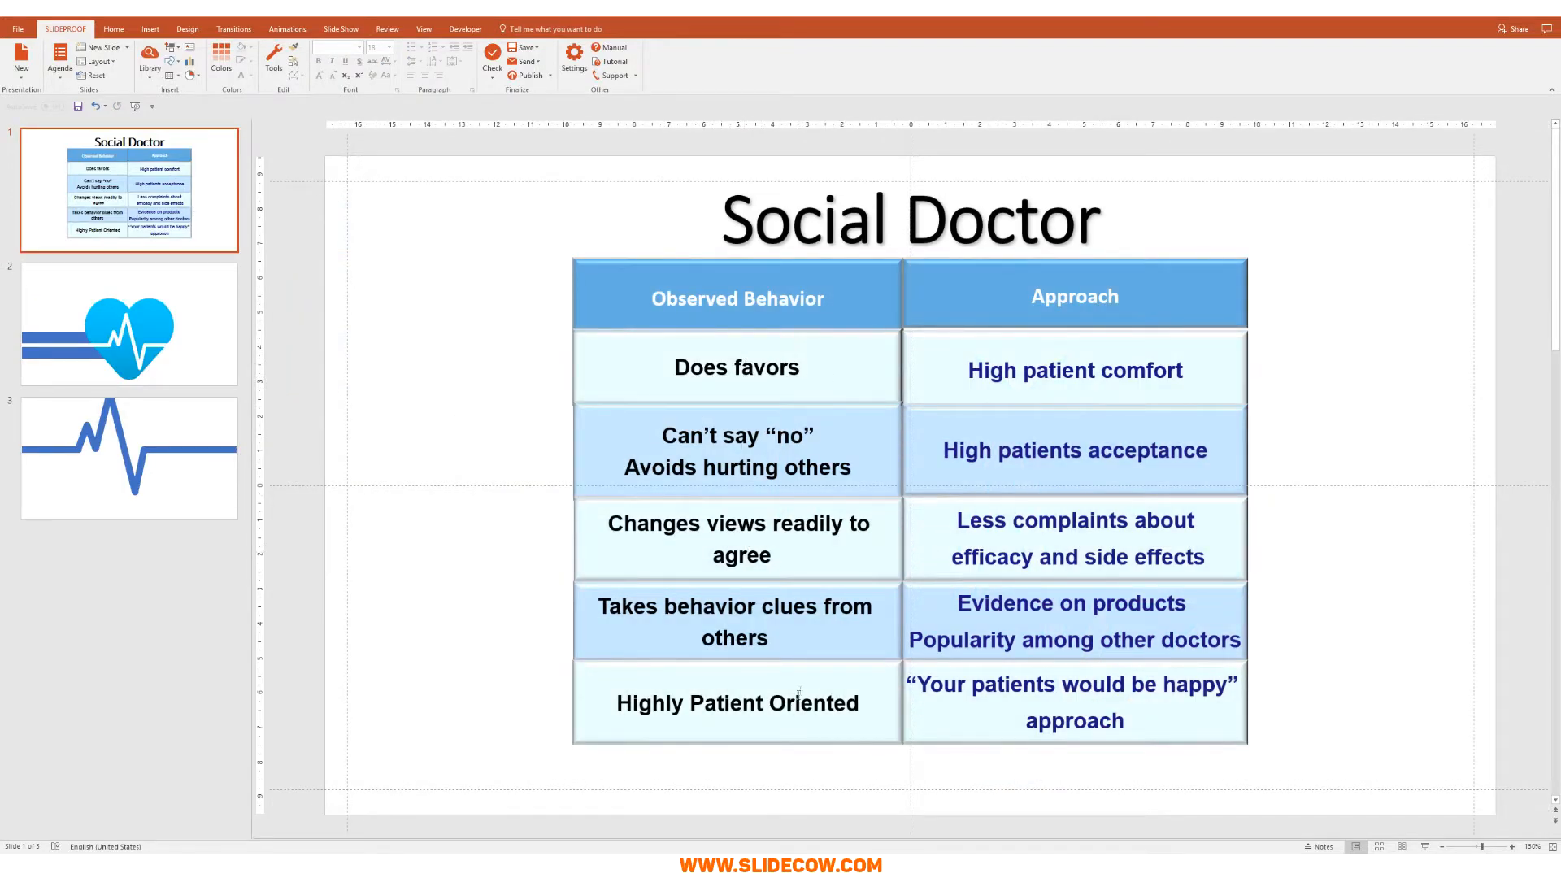
pyautogui.click(144, 340)
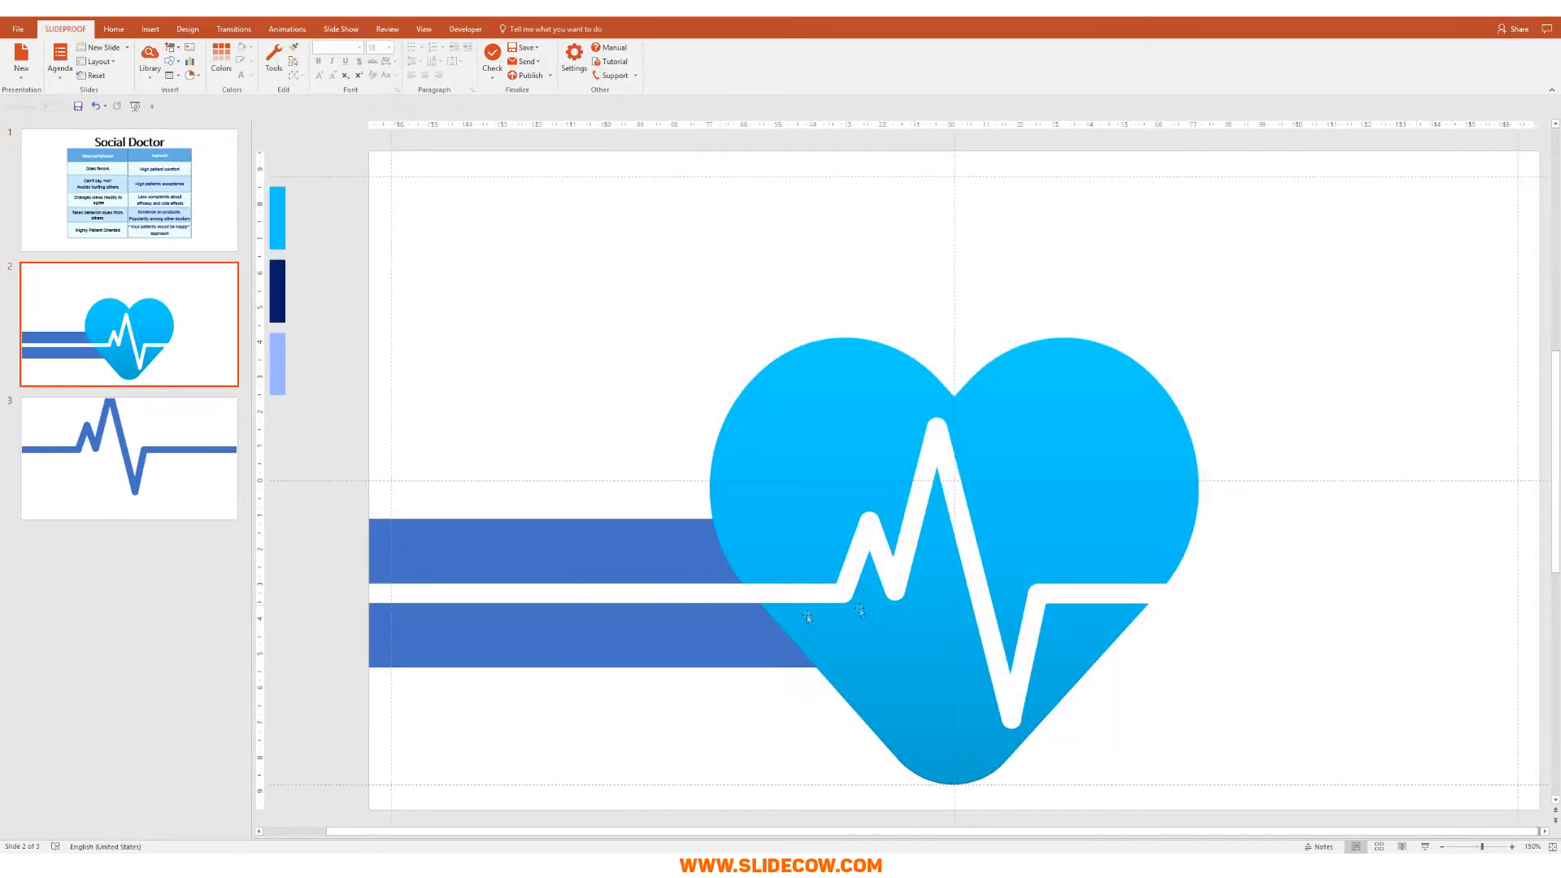
pyautogui.click(569, 548)
pyautogui.scroll(5, 548, 627)
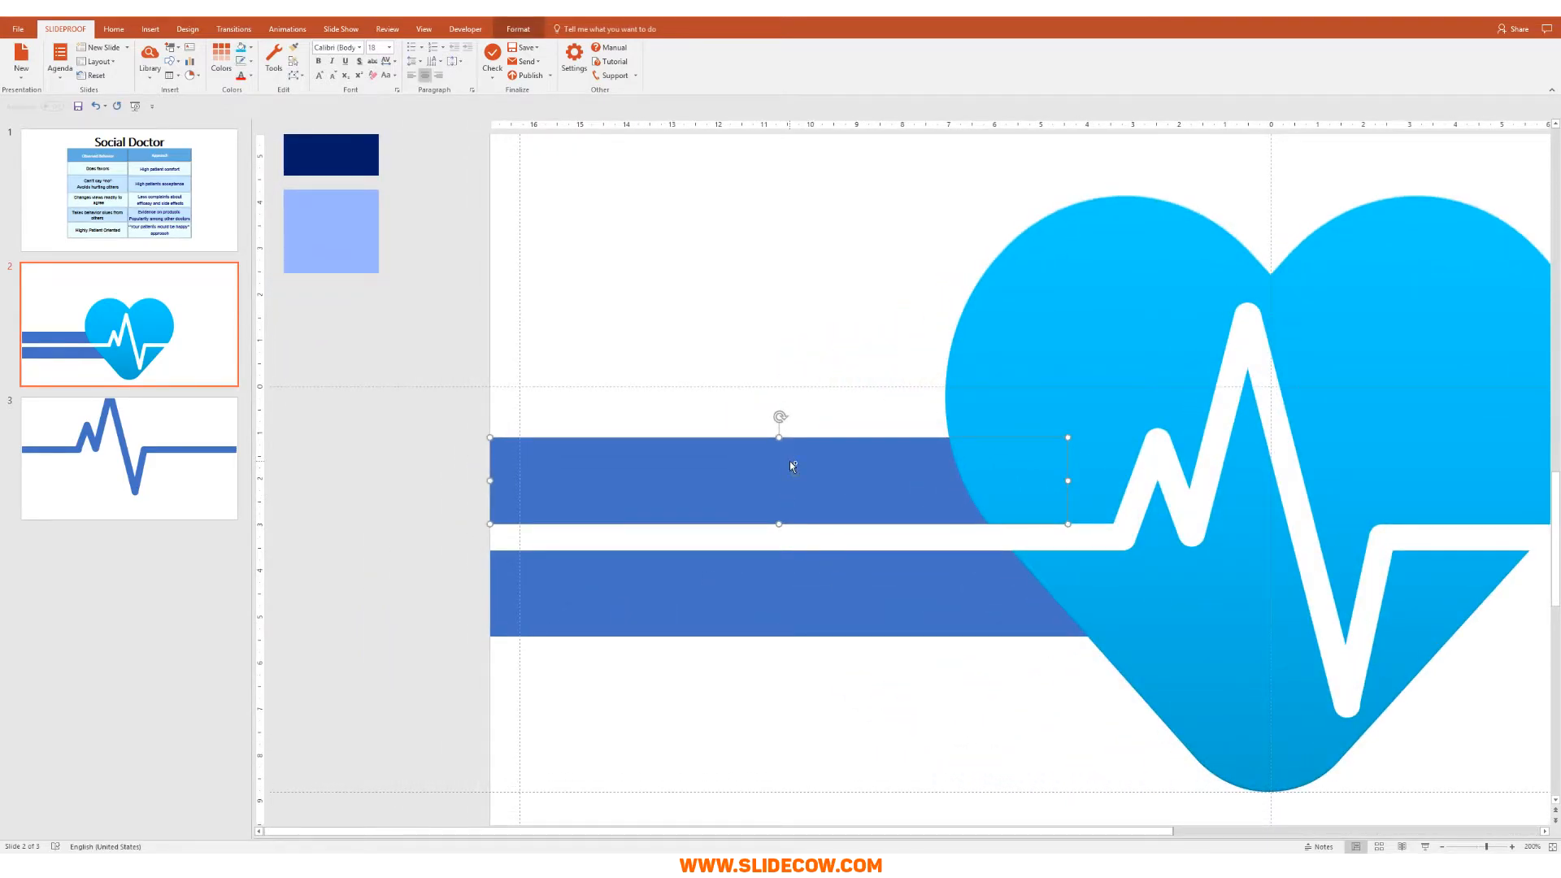
pyautogui.moveTo(789, 461); pyautogui.dragTo(791, 258)
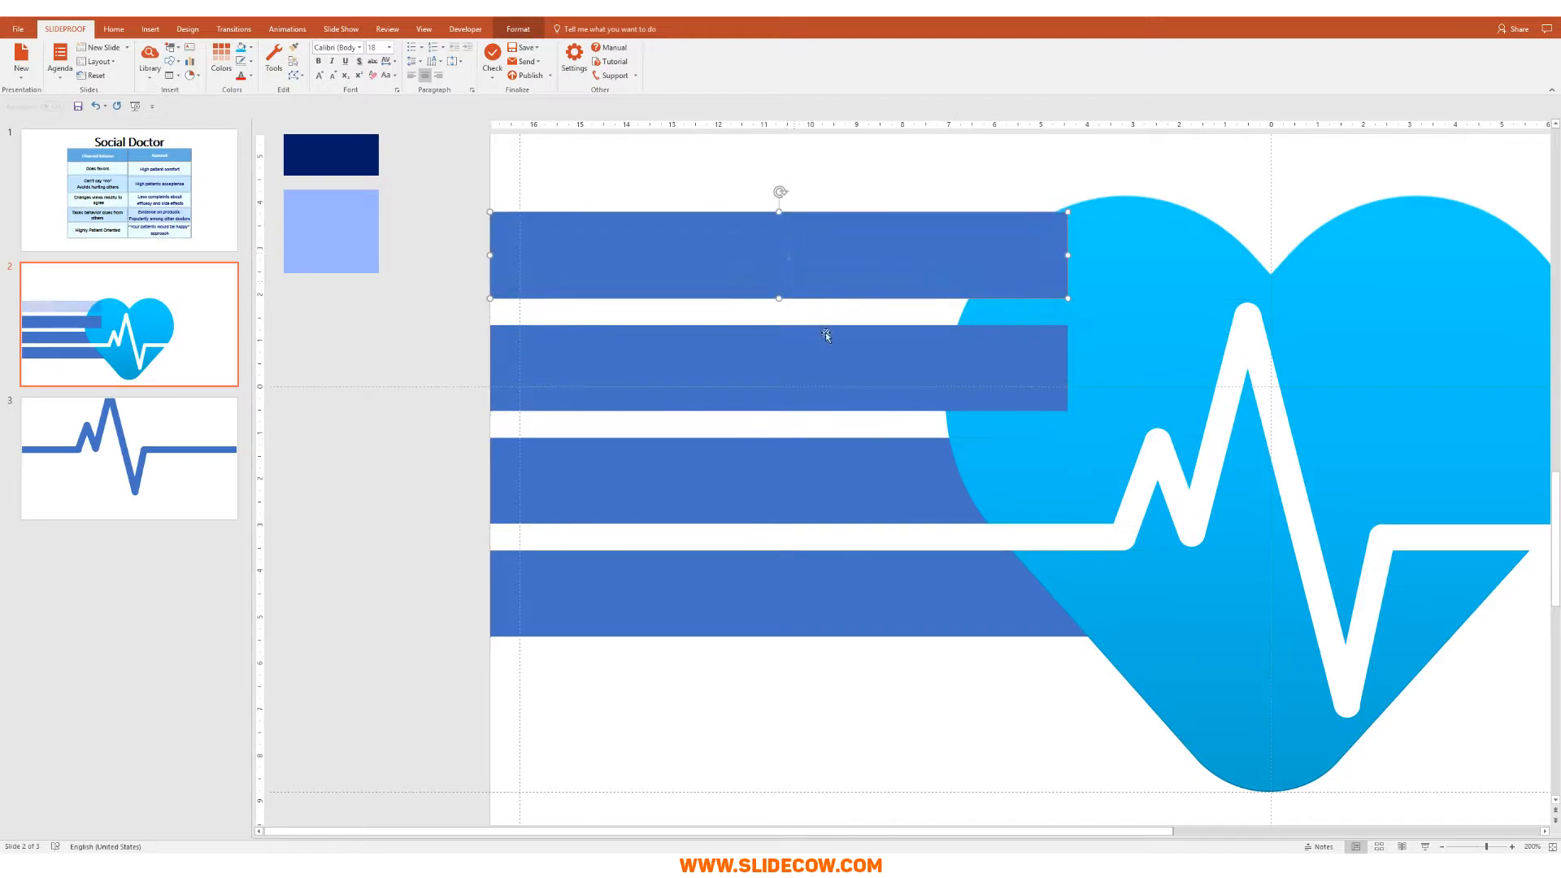
pyautogui.press('Escape')
pyautogui.press('Escape')
pyautogui.press('Escape')
# - Copy the lowest blue bar below itself with the same gap and select the new bar
pyautogui.click(896, 608)
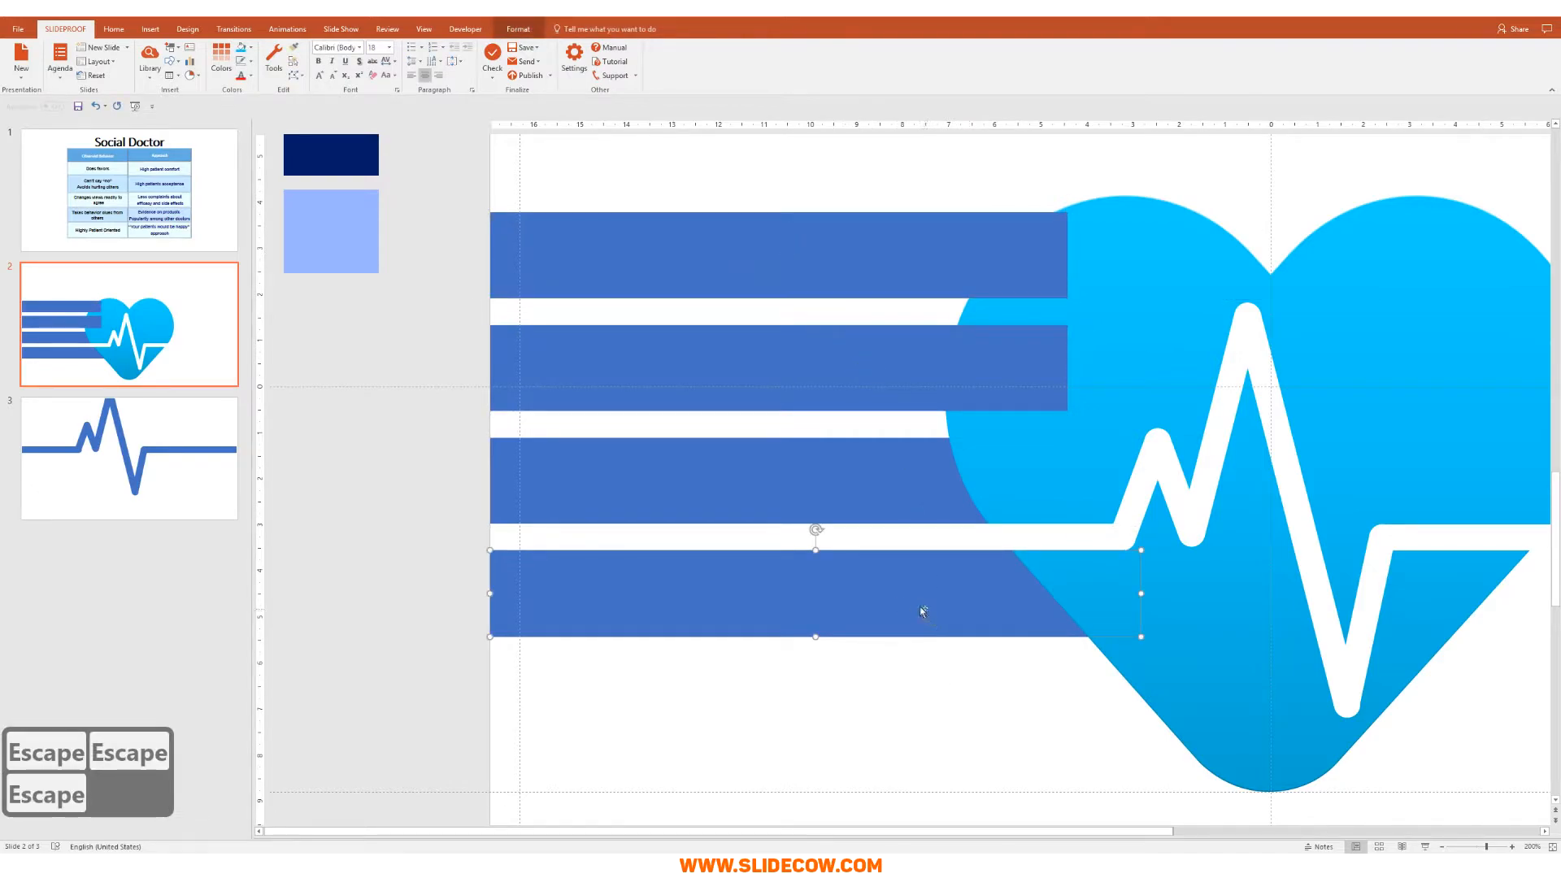
pyautogui.moveTo(922, 612); pyautogui.dragTo(938, 720)
pyautogui.press('Escape')
pyautogui.press('Escape')
pyautogui.click(1099, 724)
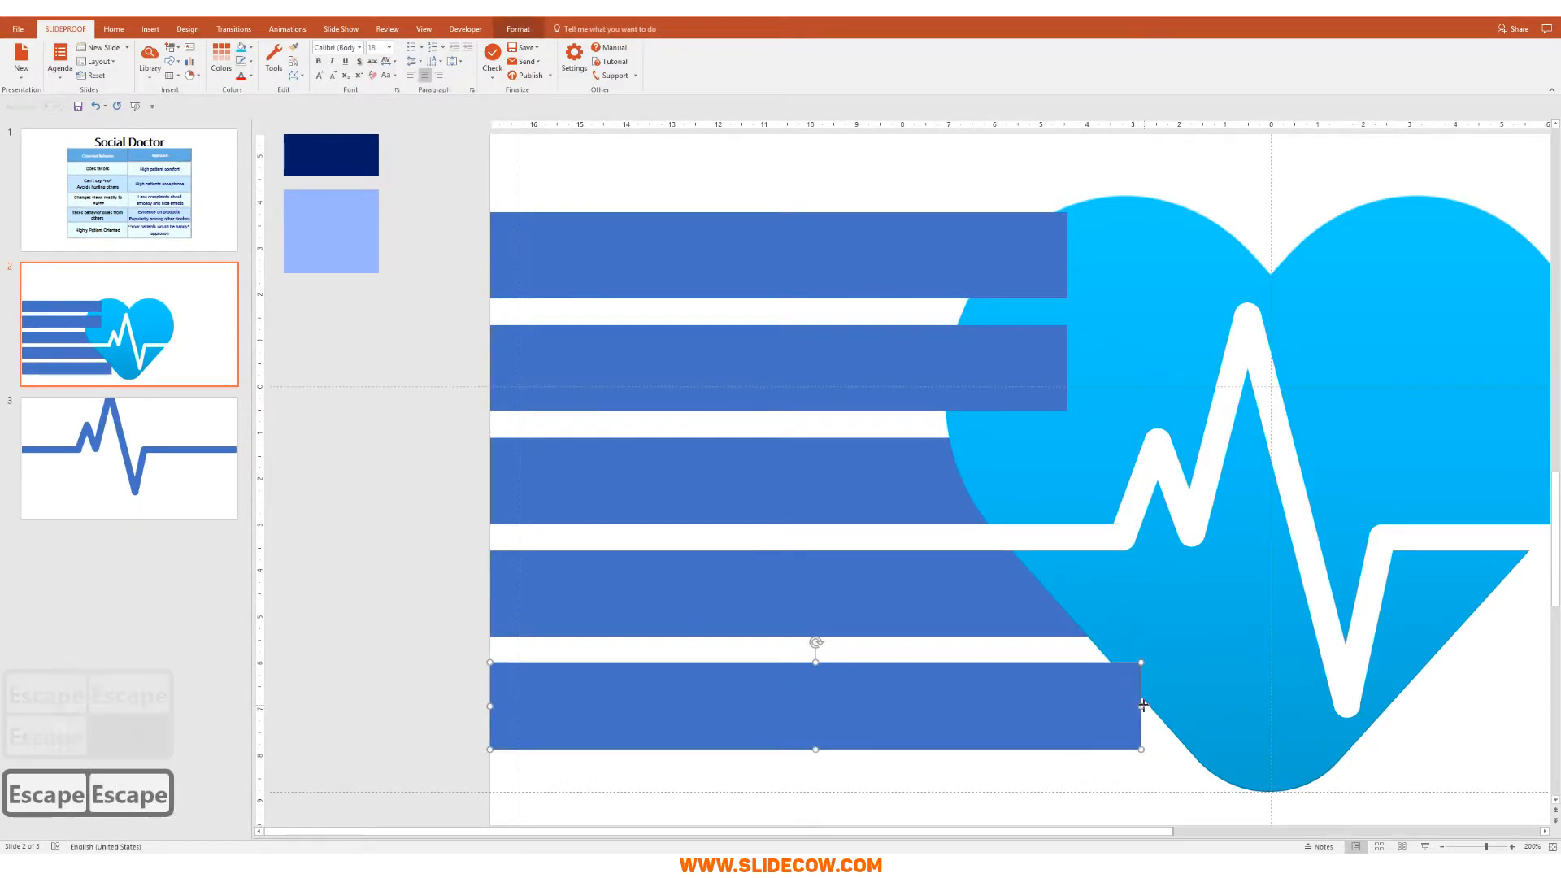
# - Extend the right ends of the lowest bar and the two upper bars further into the heart
pyautogui.moveTo(1141, 706); pyautogui.dragTo(1271, 706)
pyautogui.click(973, 388)
pyautogui.moveTo(1068, 367); pyautogui.dragTo(1168, 367)
pyautogui.click(1016, 280)
pyautogui.moveTo(1067, 256); pyautogui.dragTo(1154, 252)
# - Send the two upper bars and the lowest bar behind the heart
pyautogui.keyDown('shift'); pyautogui.click(1090, 341); pyautogui.keyUp('shift')
pyautogui.keyDown('shift'); pyautogui.click(1098, 706); pyautogui.keyUp('shift')
pyautogui.rightClick(1035, 709)
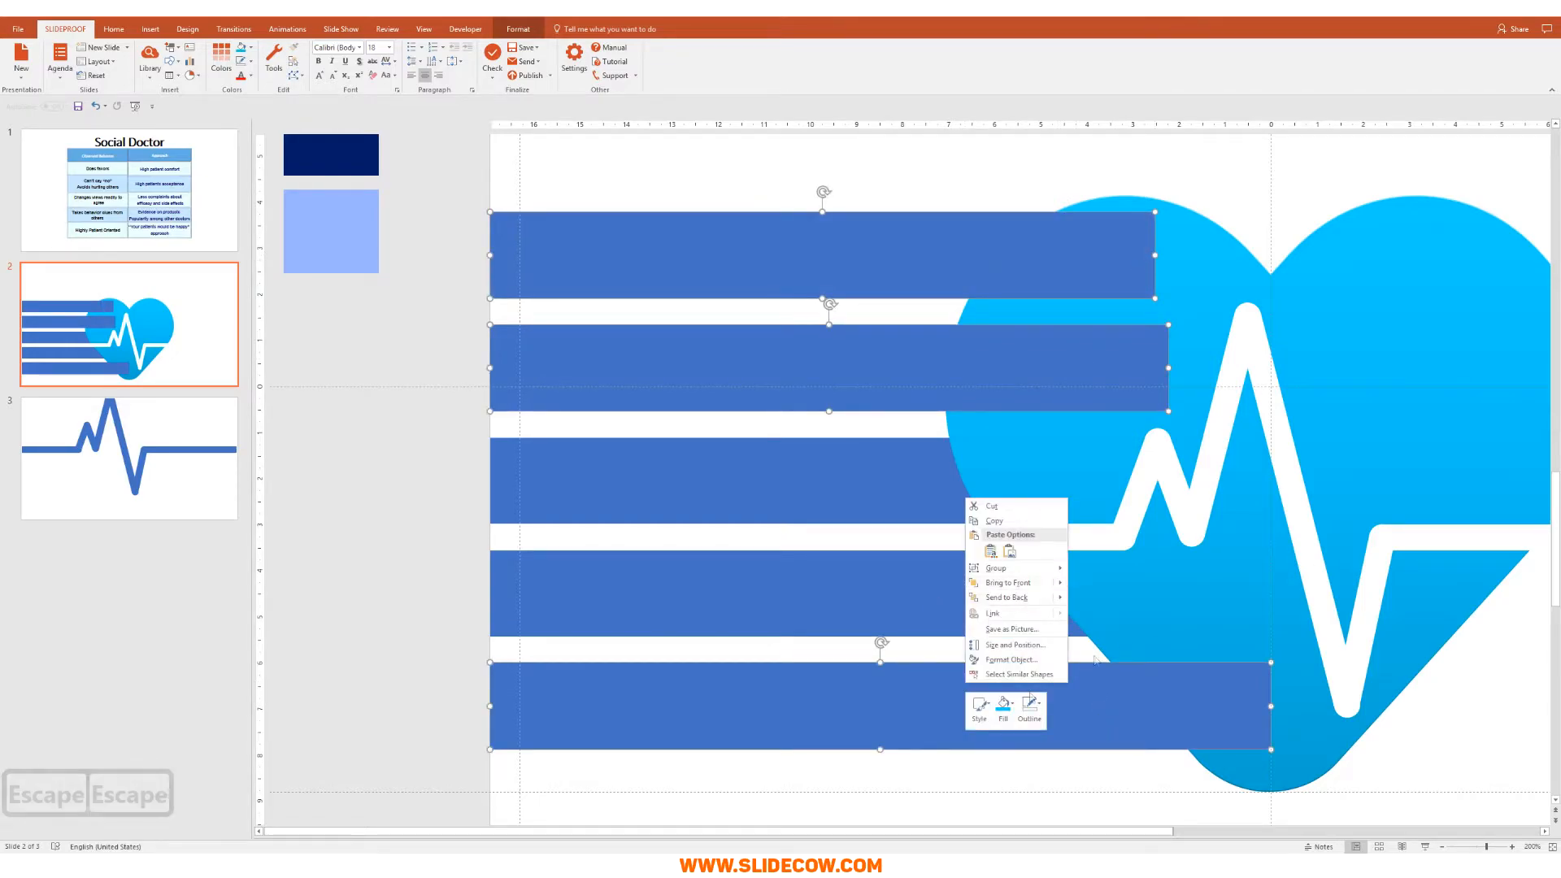
pyautogui.click(1007, 598)
pyautogui.scroll(-5, 1129, 598)
pyautogui.press('Escape')
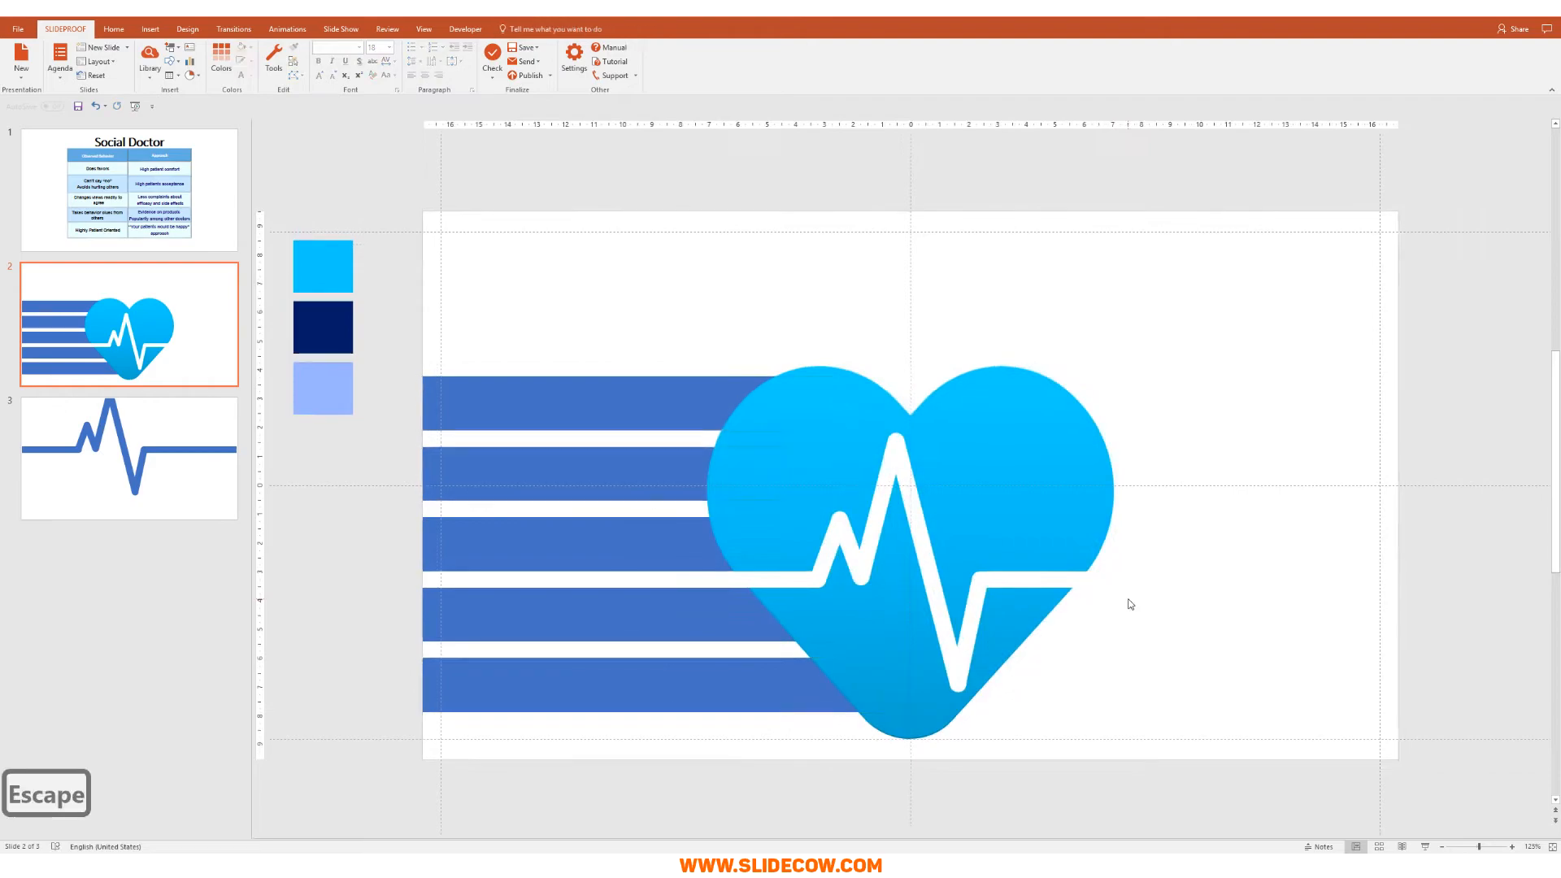
pyautogui.press('Escape')
pyautogui.click(588, 397)
pyautogui.keyDown('shift'); pyautogui.click(599, 465); pyautogui.keyUp('shift')
pyautogui.keyDown('shift'); pyautogui.click(616, 577); pyautogui.keyUp('shift')
pyautogui.press('Escape')
# - Fill all five bars with the dark navy color sampled from the middle swatch beside the slide using the Eyedropper
pyautogui.click(521, 405)
pyautogui.keyDown('shift'); pyautogui.click(505, 477); pyautogui.keyUp('shift')
pyautogui.keyDown('shift'); pyautogui.click(481, 547); pyautogui.keyUp('shift')
pyautogui.keyDown('shift'); pyautogui.click(480, 616); pyautogui.keyUp('shift')
pyautogui.keyDown('shift'); pyautogui.click(488, 681); pyautogui.keyUp('shift')
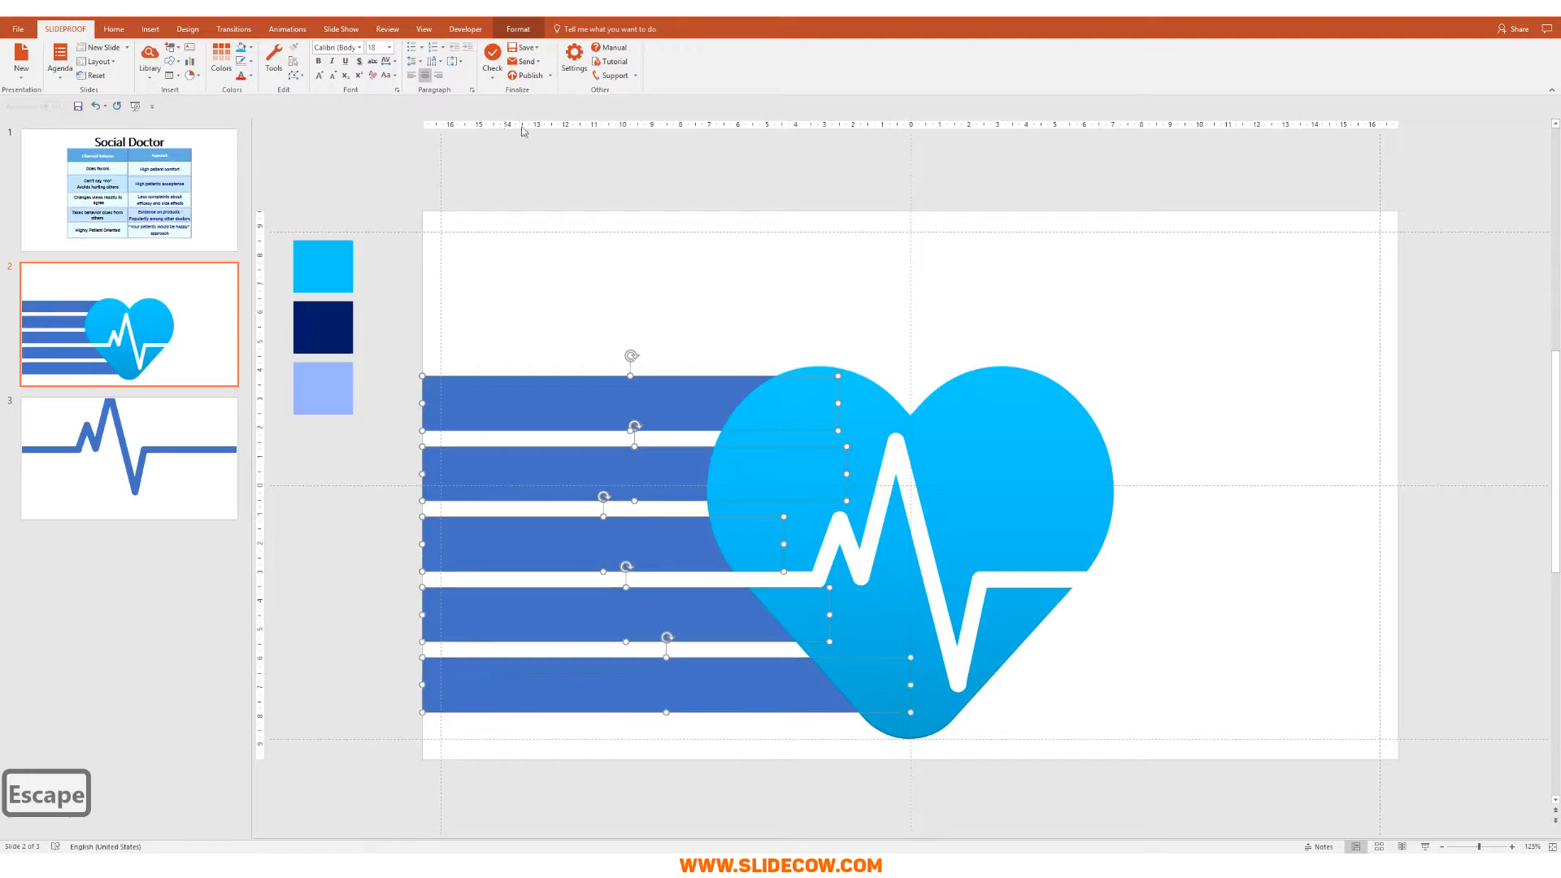
pyautogui.click(517, 28)
pyautogui.click(440, 48)
pyautogui.click(461, 210)
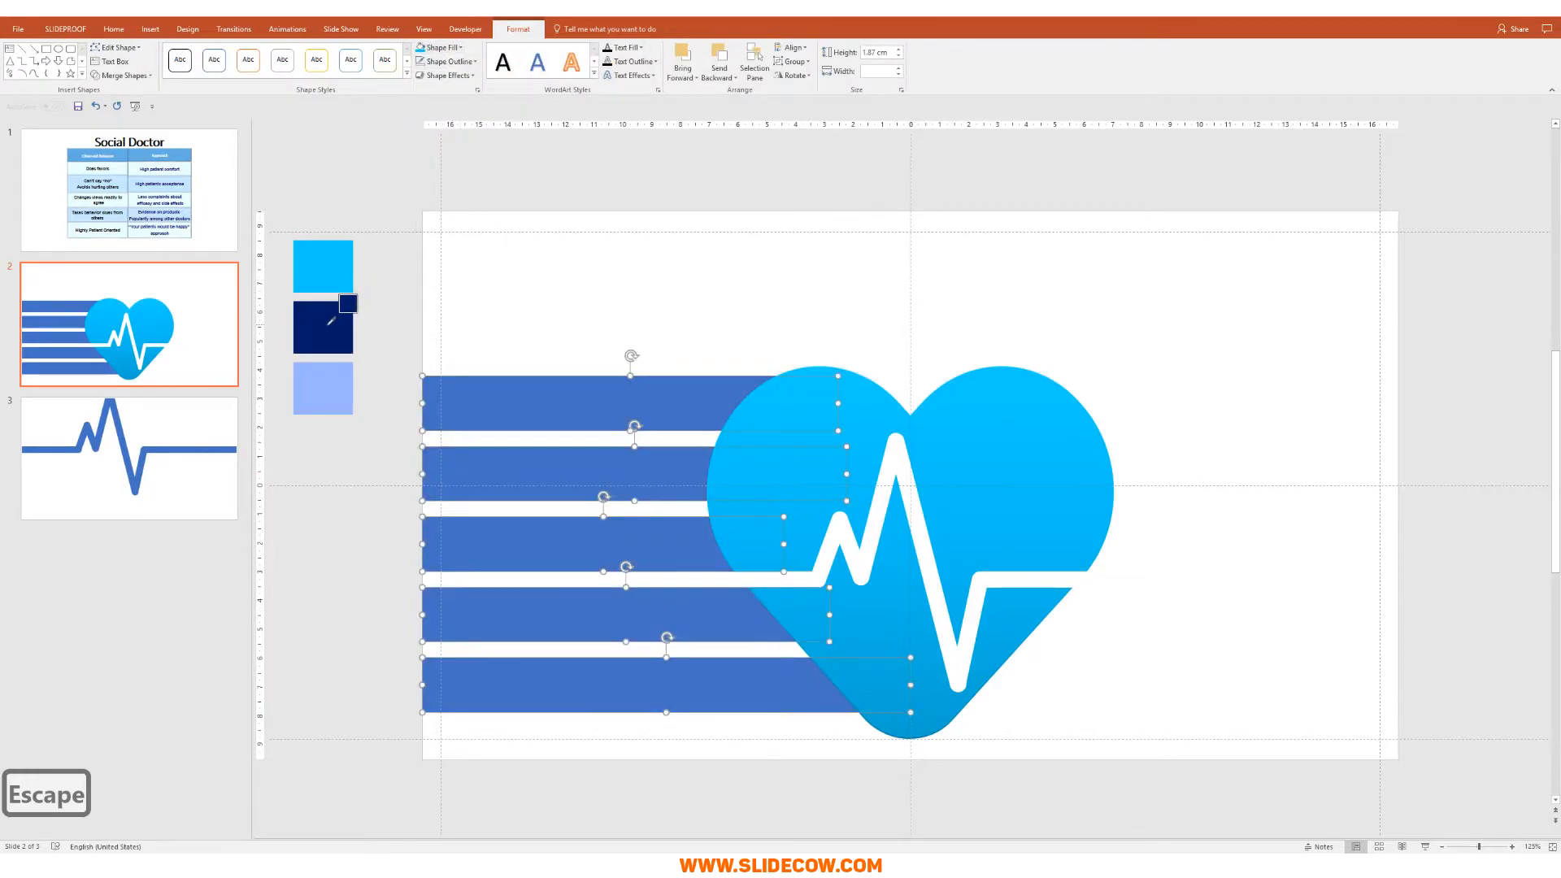
pyautogui.click(338, 313)
pyautogui.press('Escape')
# - Copy the five navy bars horizontally so the copies start in the heart's right half and run past the slide's right edge
pyautogui.click(439, 401)
pyautogui.keyDown('shift'); pyautogui.click(443, 473); pyautogui.keyUp('shift')
pyautogui.keyDown('shift'); pyautogui.click(446, 557); pyautogui.keyUp('shift')
pyautogui.keyDown('shift'); pyautogui.click(470, 618); pyautogui.keyUp('shift')
pyautogui.keyDown('shift'); pyautogui.click(502, 685); pyautogui.keyUp('shift')
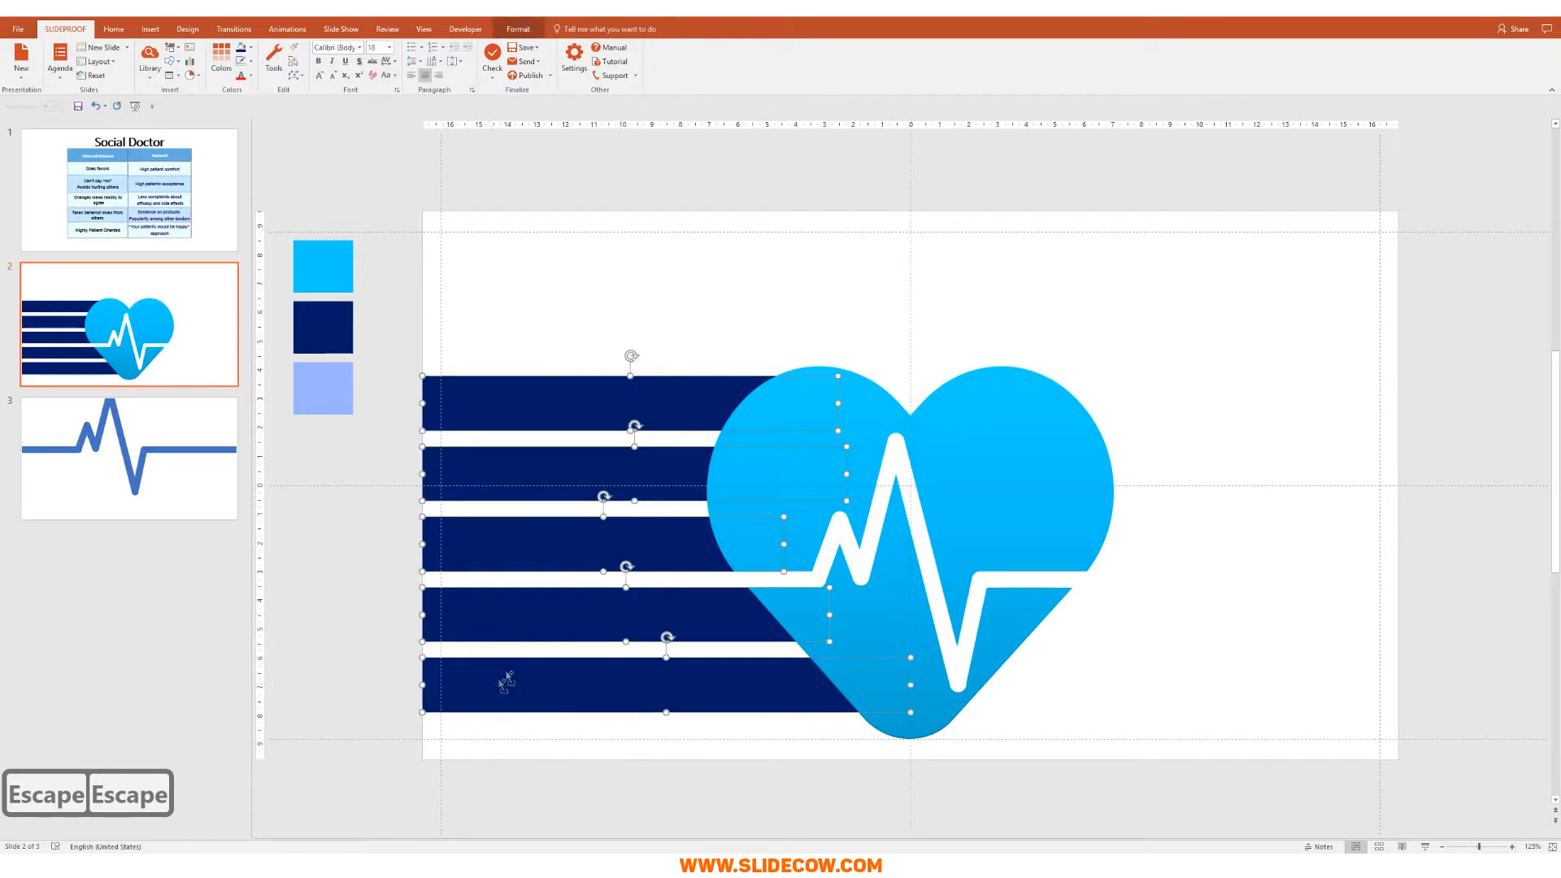
pyautogui.moveTo(433, 622); pyautogui.dragTo(964, 573)
pyautogui.moveTo(1311, 544); pyautogui.dragTo(1418, 544)
pyautogui.press('Escape')
pyautogui.press('Escape')
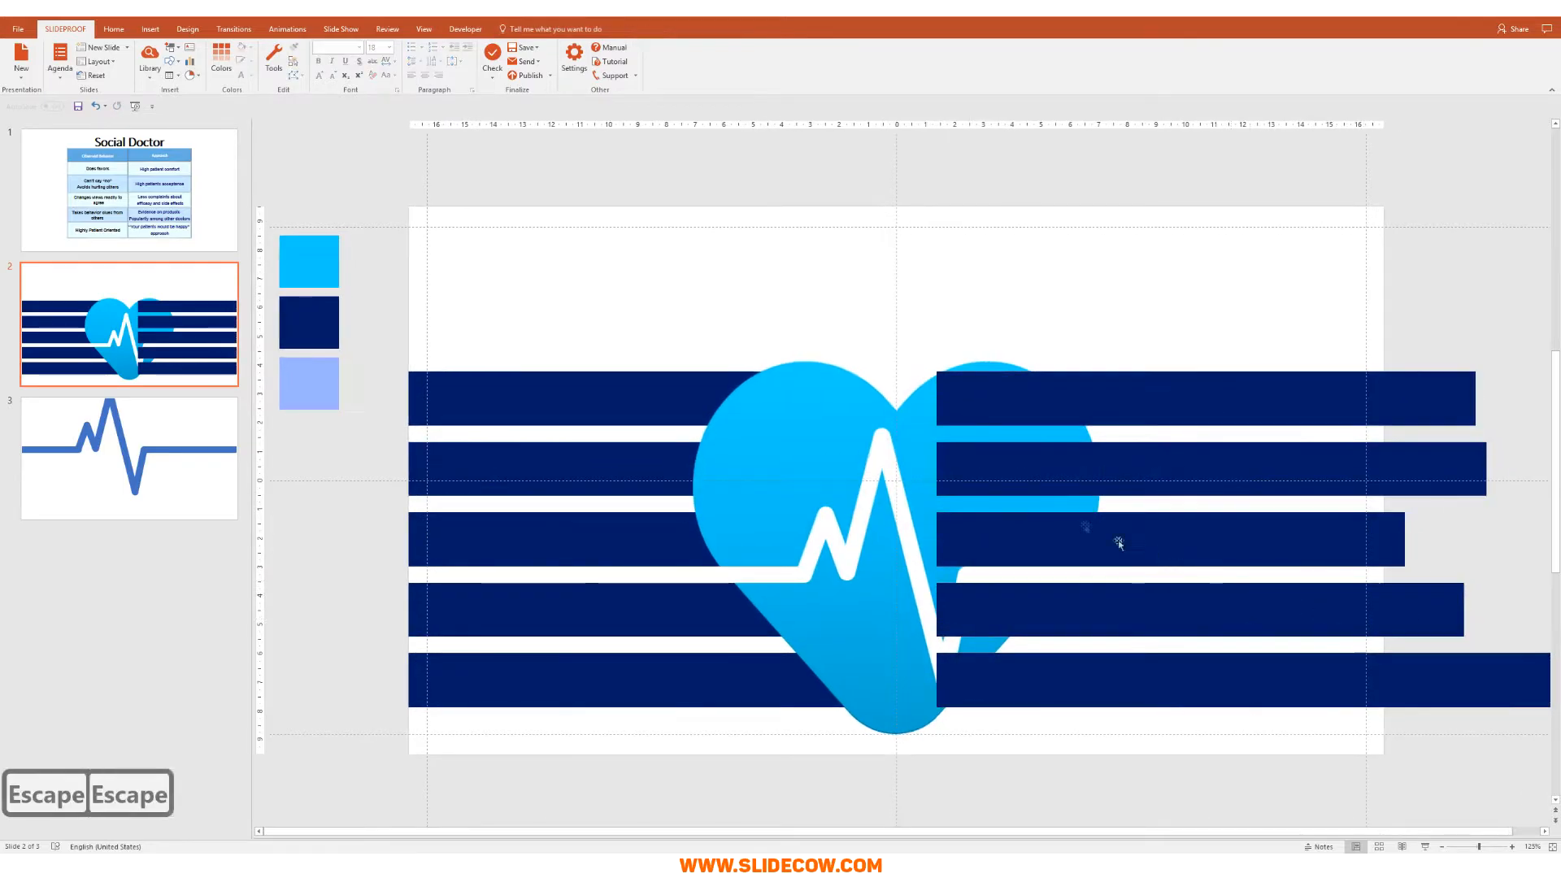
# - Send the five copied bars on the heart's right side behind the heart
pyautogui.click(1130, 408)
pyautogui.keyDown('shift'); pyautogui.click(1139, 467); pyautogui.keyUp('shift')
pyautogui.keyDown('shift'); pyautogui.click(1149, 539); pyautogui.keyUp('shift')
pyautogui.keyDown('shift'); pyautogui.click(1158, 598); pyautogui.keyUp('shift')
pyautogui.keyDown('shift'); pyautogui.click(1157, 666); pyautogui.keyUp('shift')
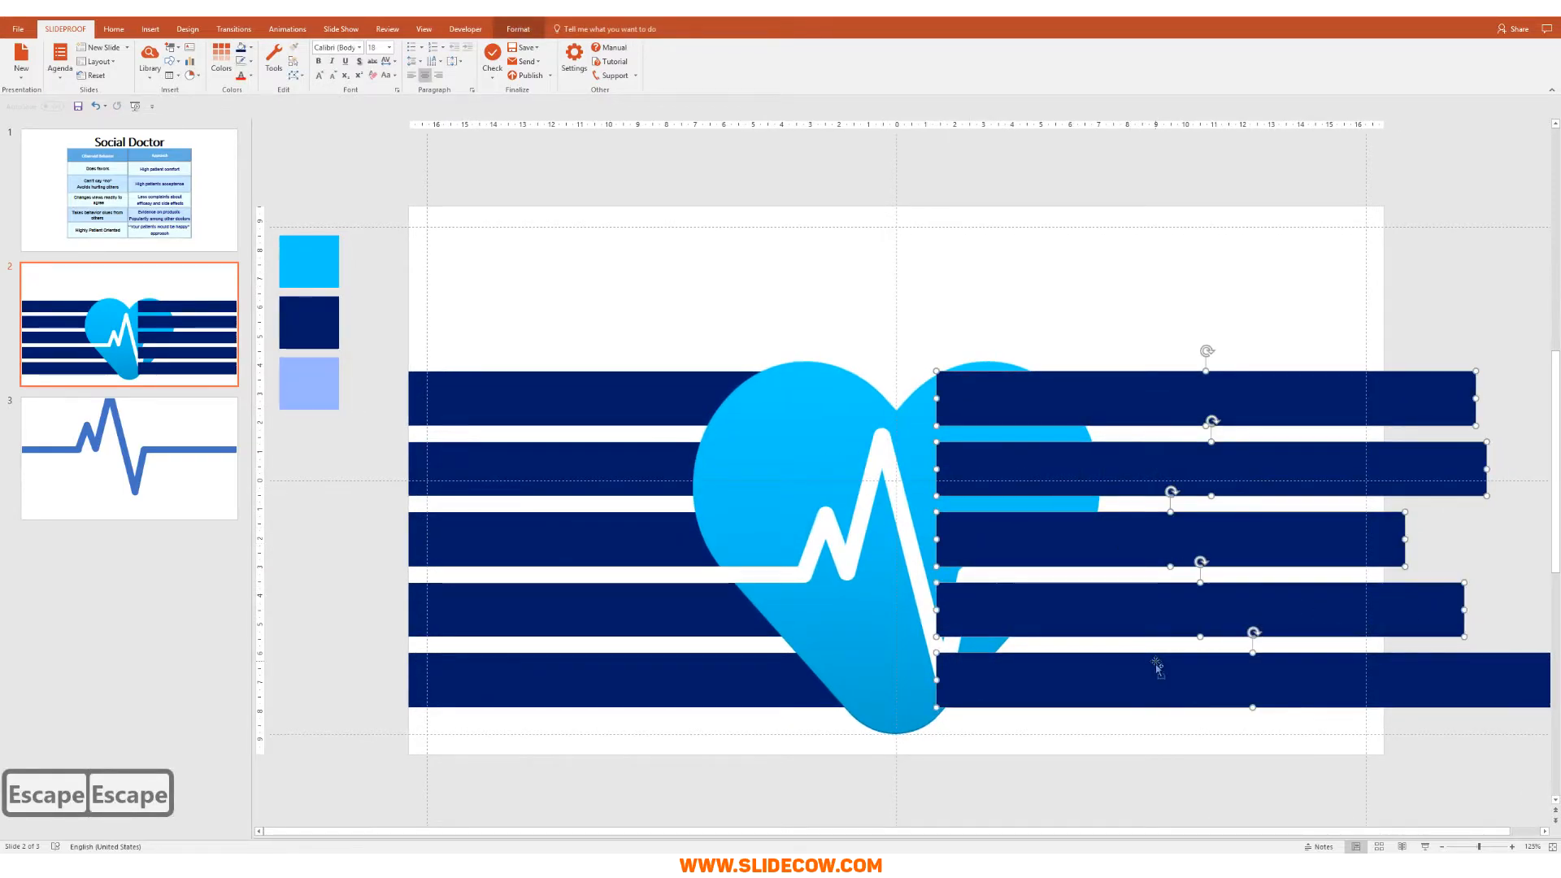
pyautogui.rightClick(1190, 628)
pyautogui.click(1237, 734)
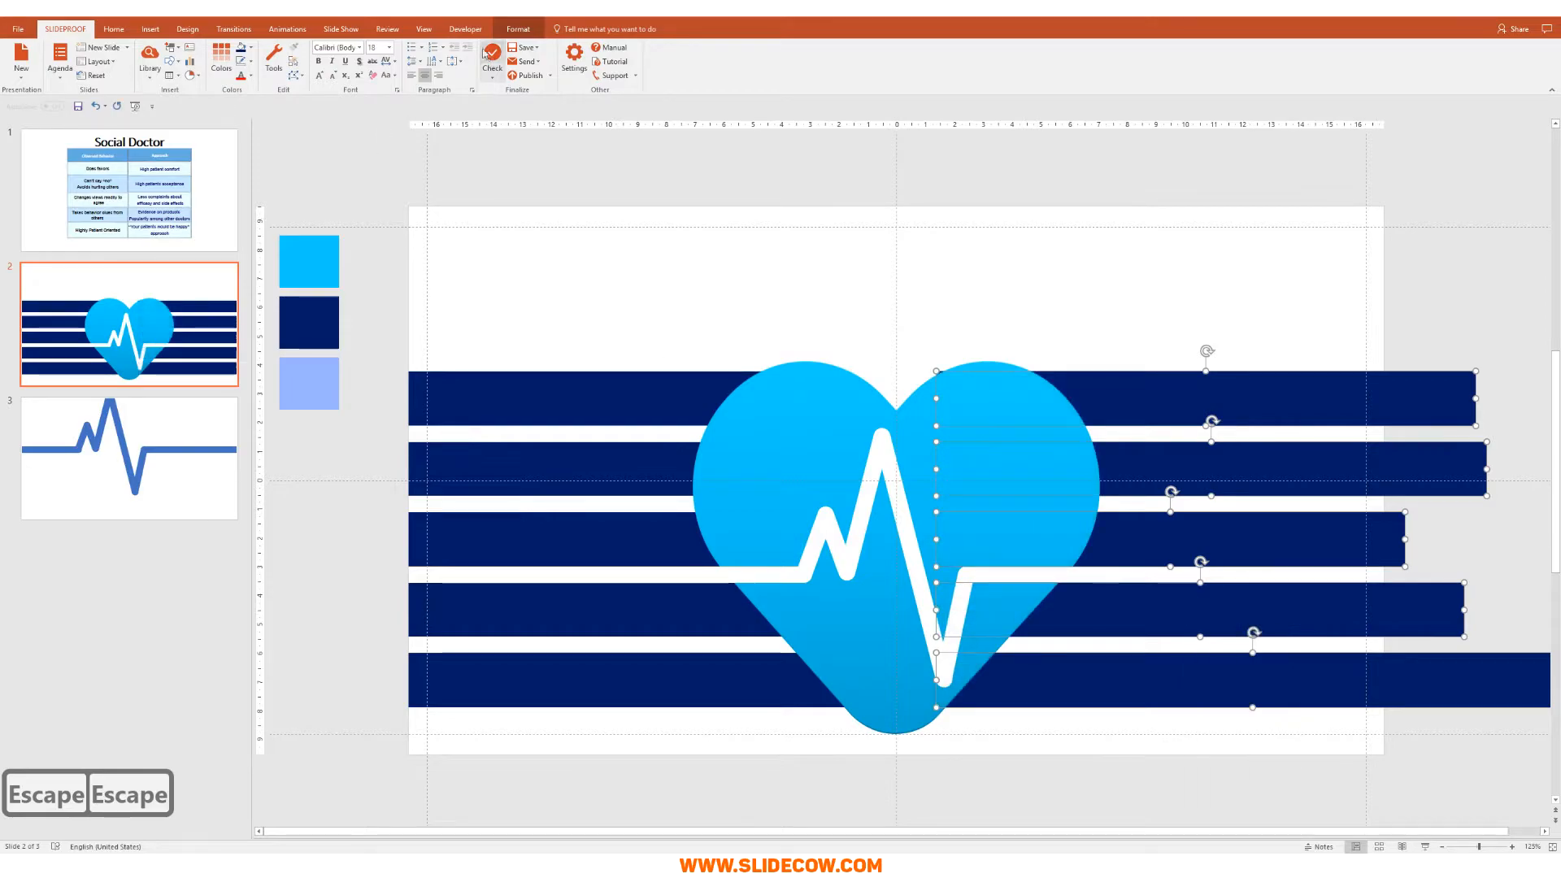
# - Fill the five right-hand bars with the light blue color sampled from the lowest swatch using the Eyedropper
pyautogui.click(518, 29)
pyautogui.click(439, 48)
pyautogui.click(453, 202)
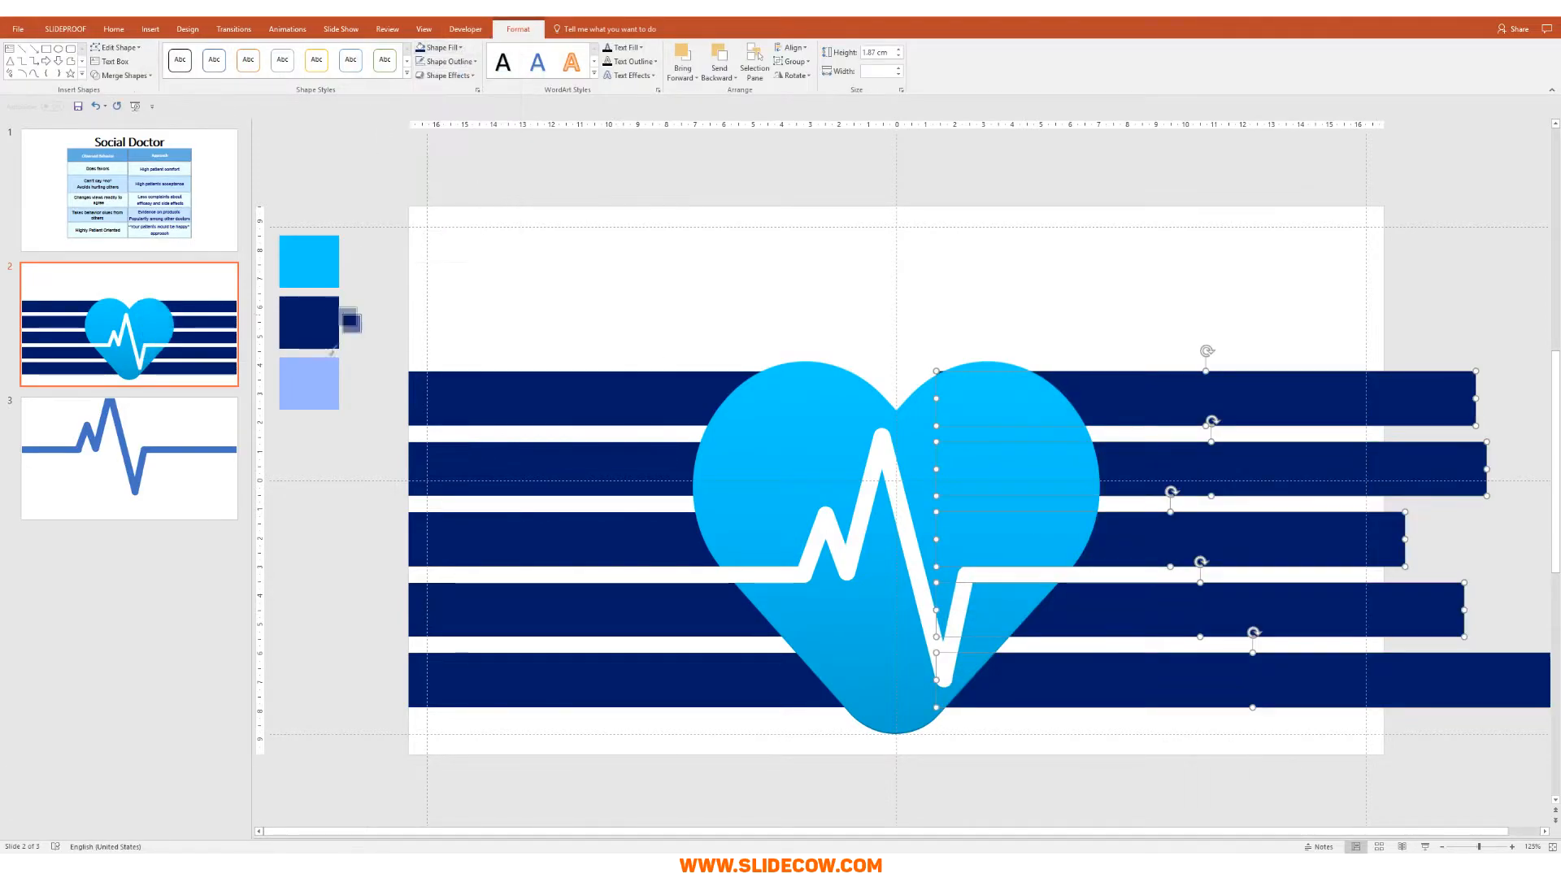
pyautogui.click(325, 370)
pyautogui.scroll(-3, 1163, 418)
pyautogui.scroll(5, 1163, 418)
pyautogui.press('Escape')
# - Shorten the upper three light blue bars so their right ends meet the slide's right edge
pyautogui.click(1357, 393)
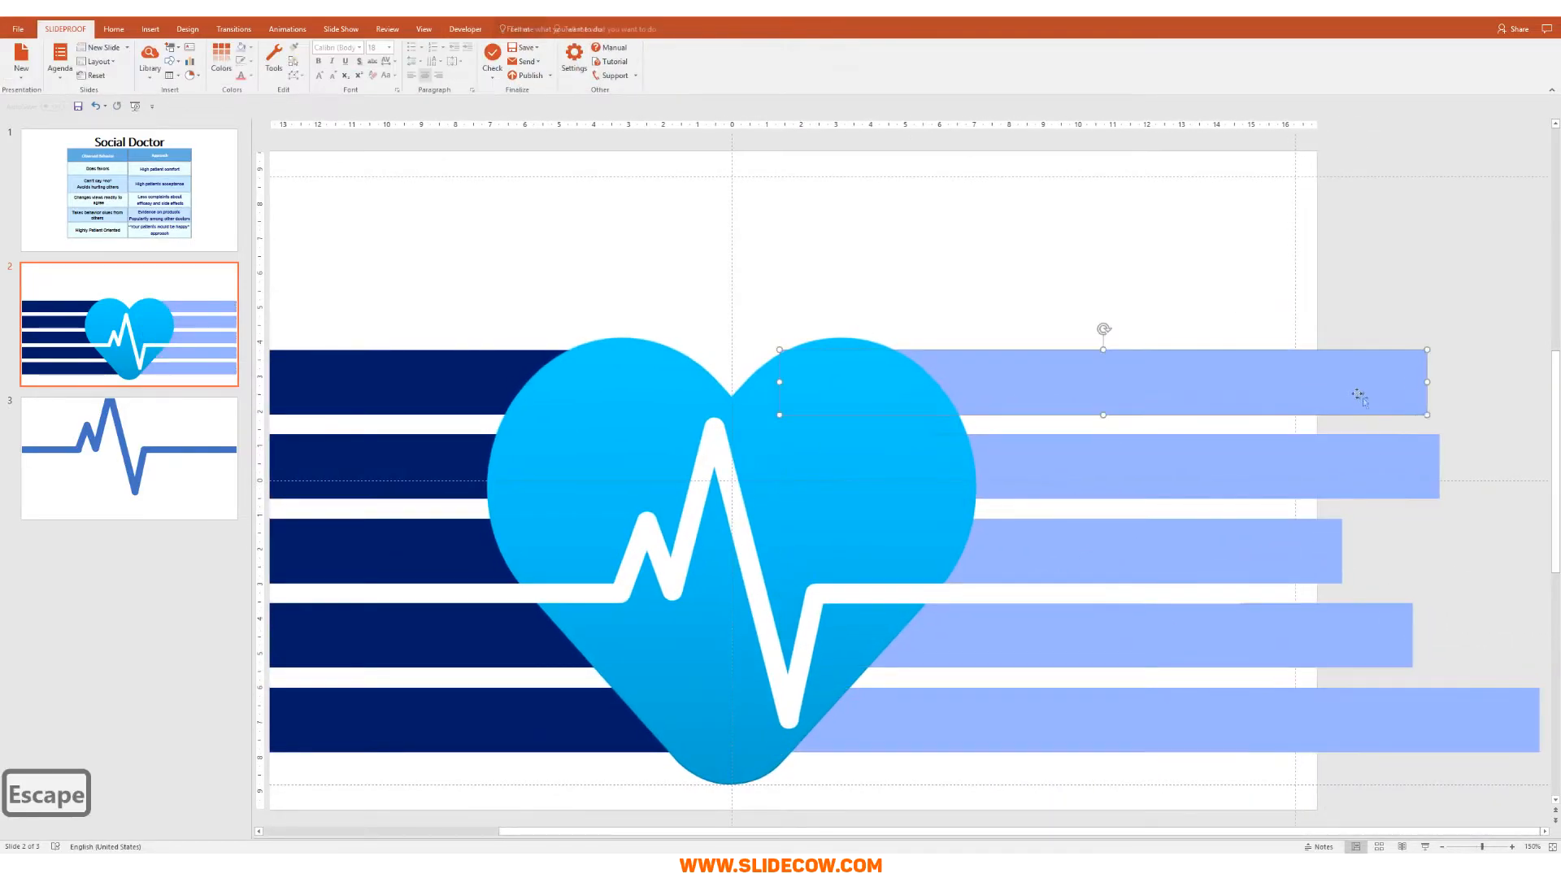
pyautogui.moveTo(1427, 382); pyautogui.dragTo(1318, 389)
pyautogui.click(1428, 480)
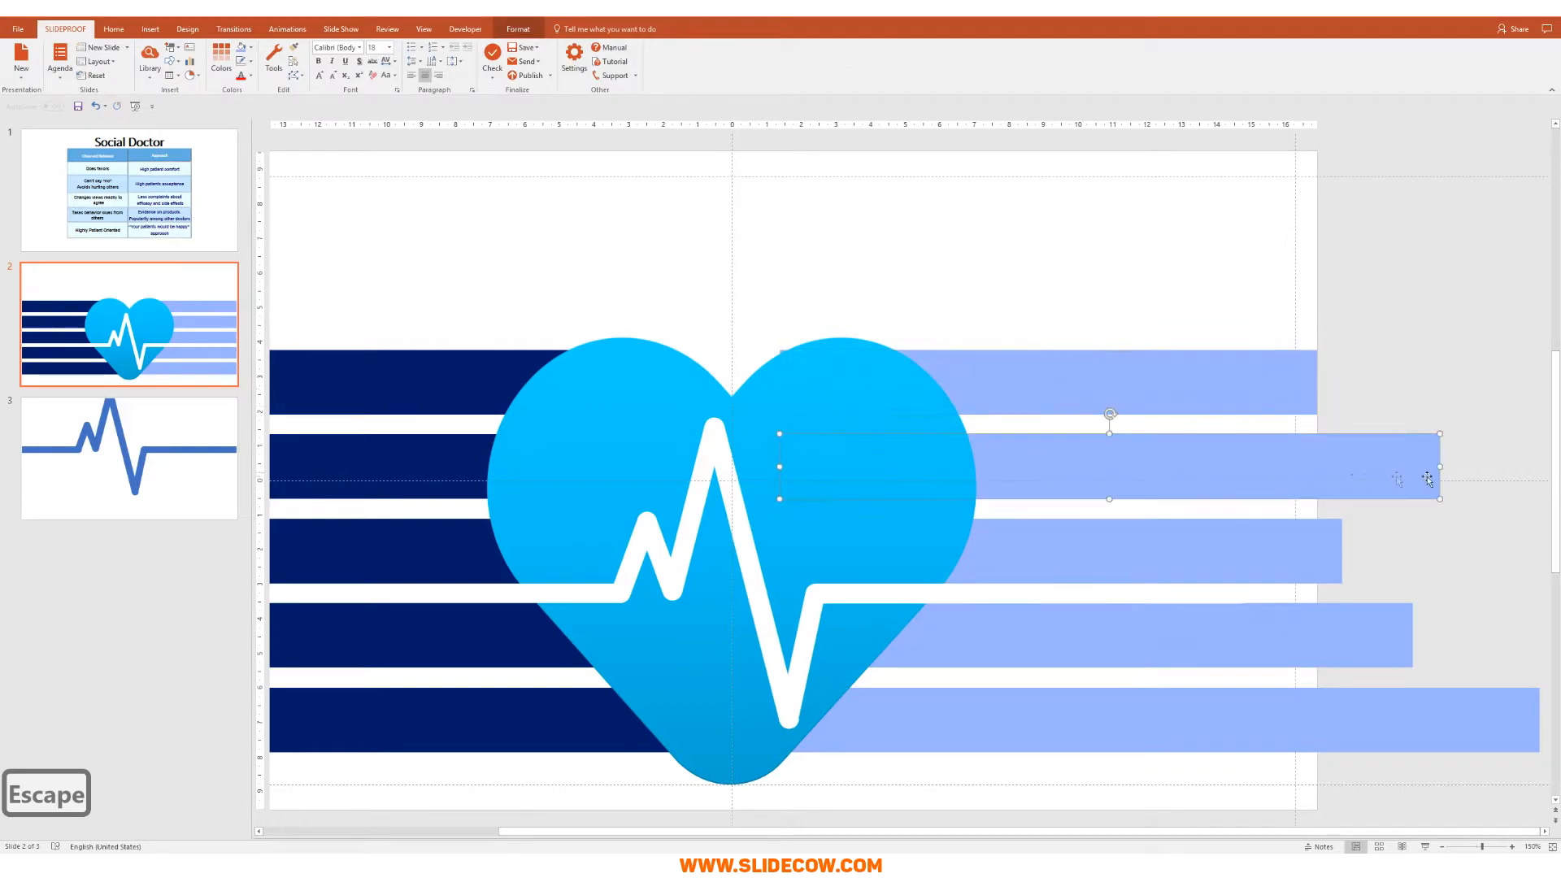
pyautogui.moveTo(1441, 469); pyautogui.dragTo(1318, 469)
pyautogui.click(1317, 541)
pyautogui.moveTo(1341, 550); pyautogui.dragTo(1318, 550)
# - Shorten the lower two light blue bars so they also end at the slide's right edge
pyautogui.click(1411, 635)
pyautogui.moveTo(1415, 635); pyautogui.dragTo(1317, 645)
pyautogui.scroll(-2, 1317, 645)
pyautogui.click(1431, 669)
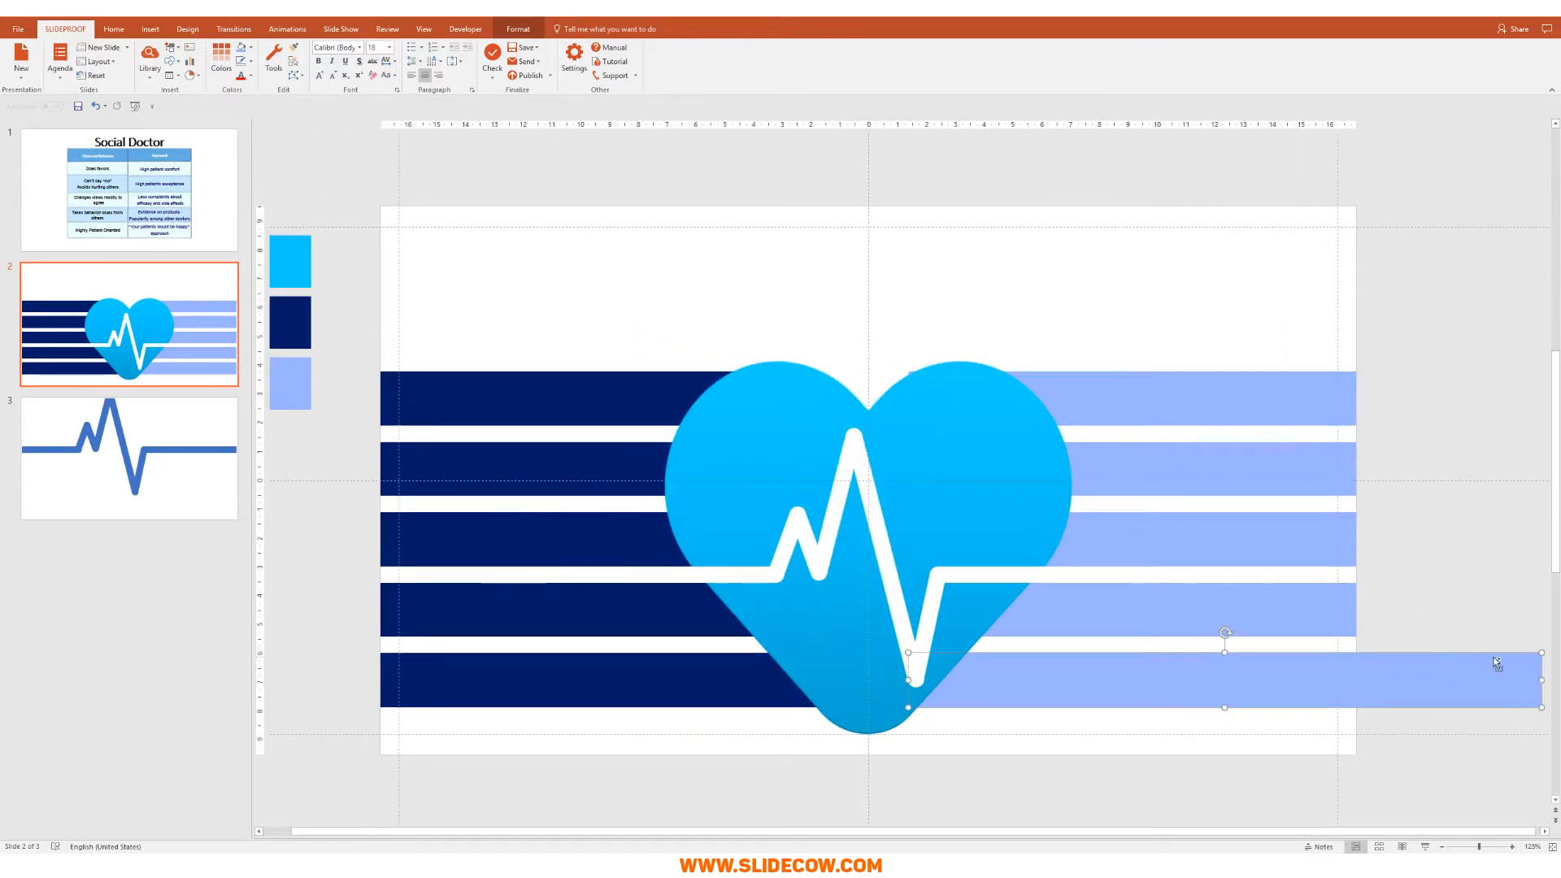
pyautogui.scroll(-2, 1497, 663)
pyautogui.moveTo(1447, 646); pyautogui.dragTo(1302, 652)
pyautogui.click(1352, 662)
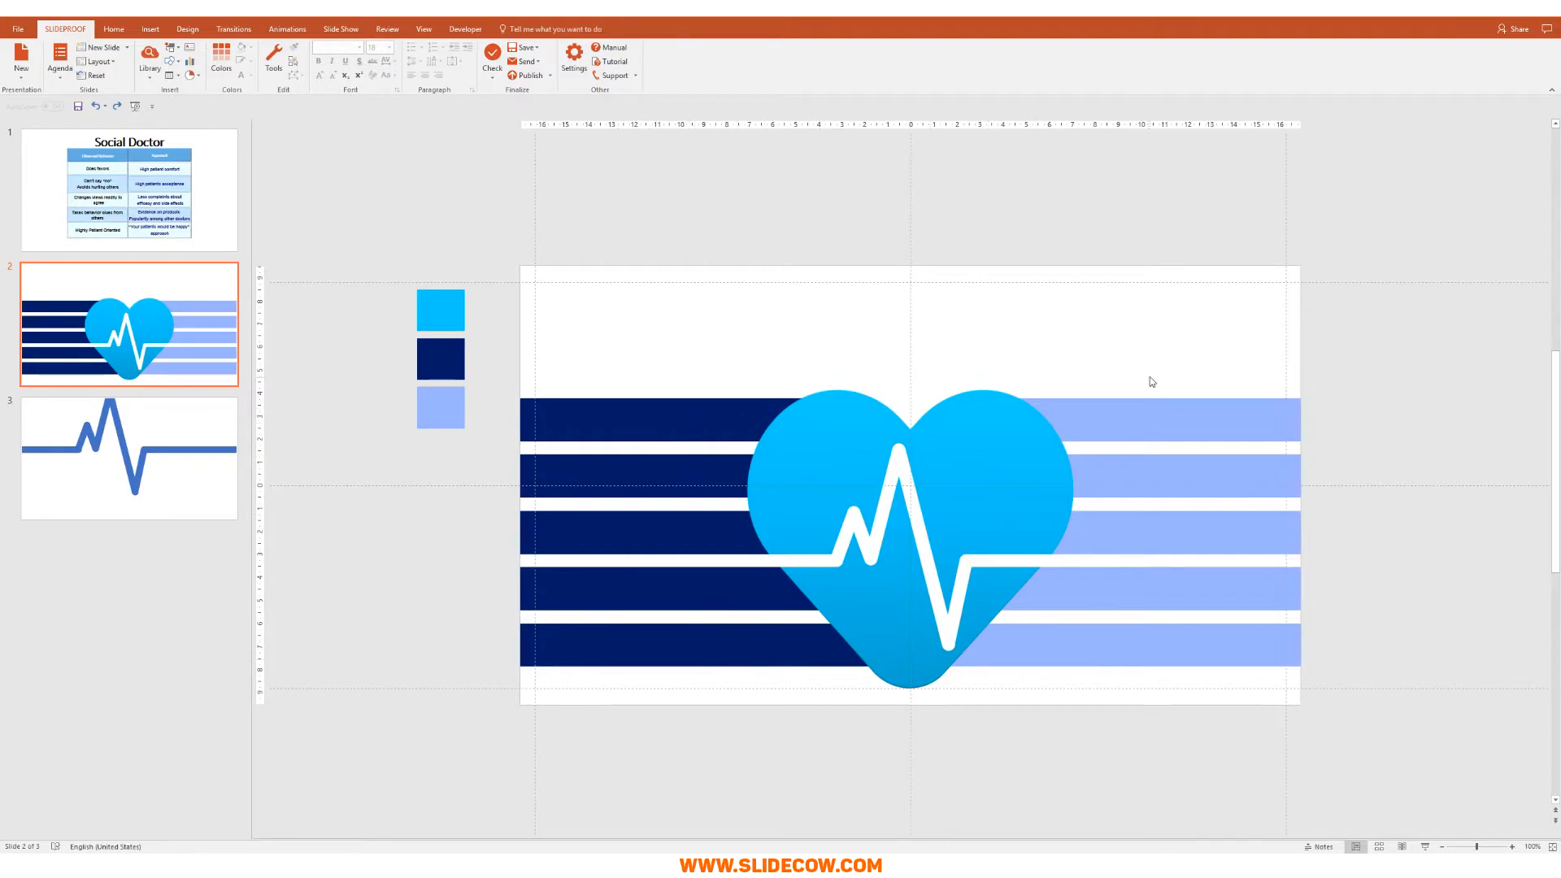
# - Apply a preset horizontal linear gradient to the five navy bars, lighter at the slide's edge and darker toward the heart
pyautogui.click(660, 410)
pyautogui.keyDown('shift'); pyautogui.click(675, 478); pyautogui.keyUp('shift')
pyautogui.keyDown('shift'); pyautogui.click(676, 536); pyautogui.keyUp('shift')
pyautogui.keyDown('shift'); pyautogui.click(690, 592); pyautogui.keyUp('shift')
pyautogui.keyDown('shift'); pyautogui.click(702, 645); pyautogui.keyUp('shift')
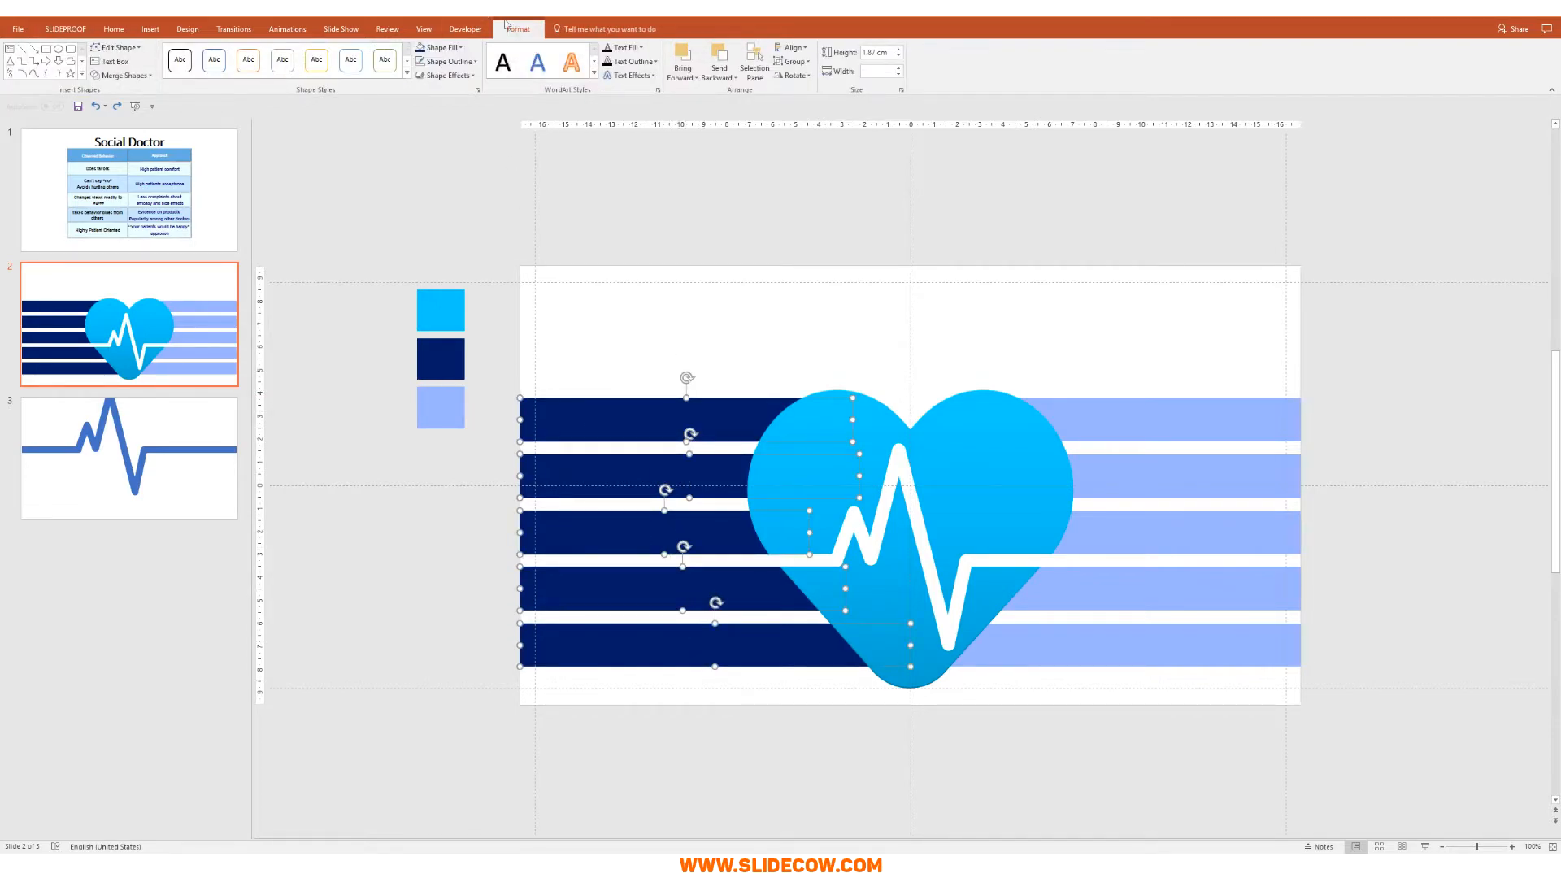
pyautogui.click(459, 49)
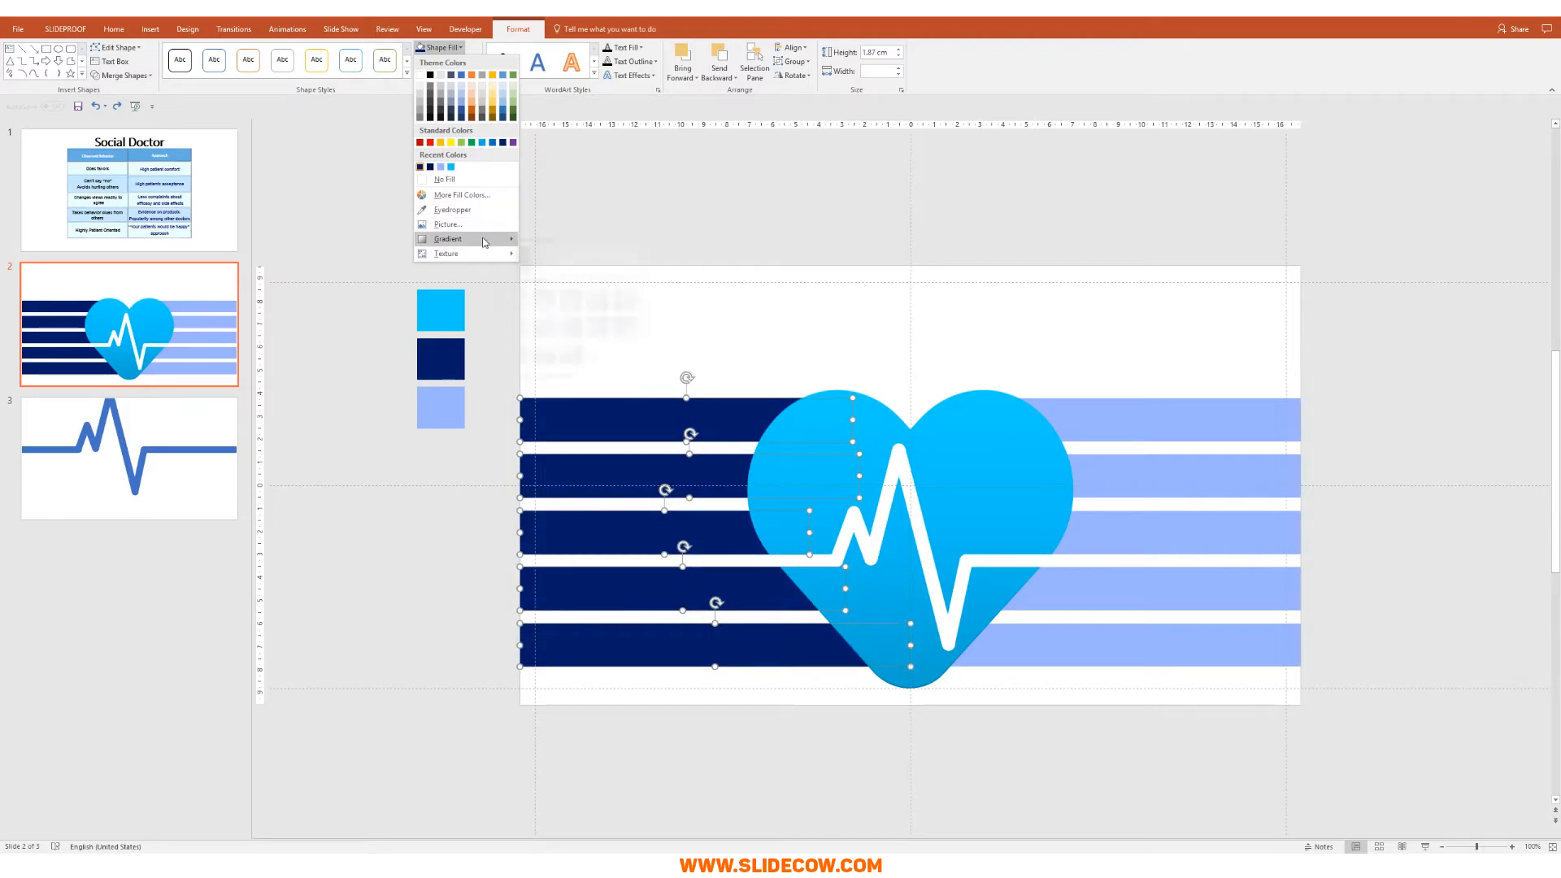
pyautogui.moveTo(508, 240)
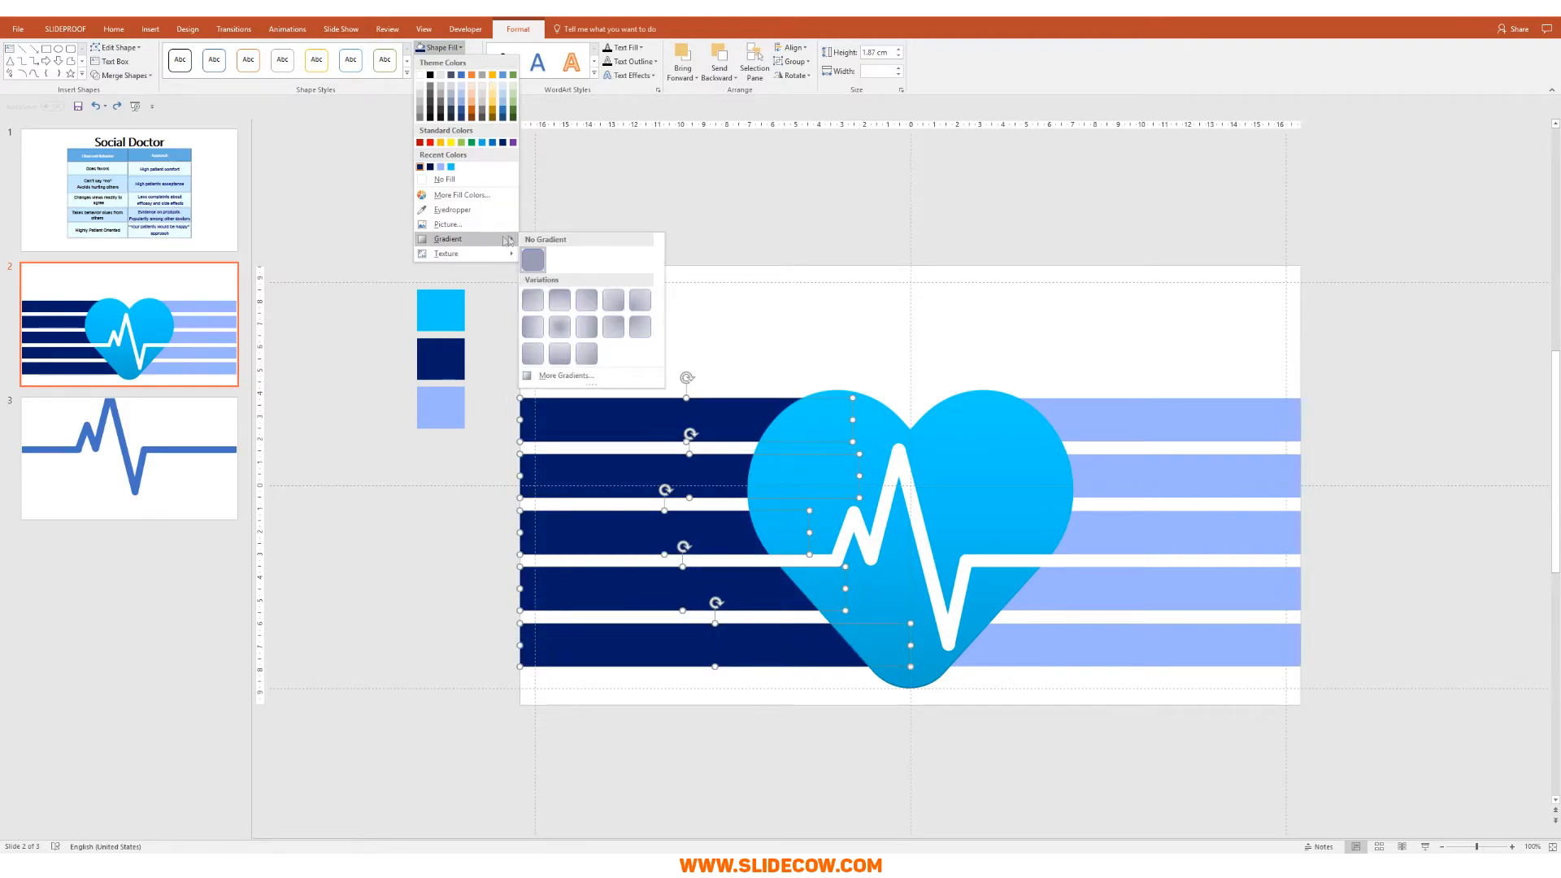
pyautogui.click(580, 330)
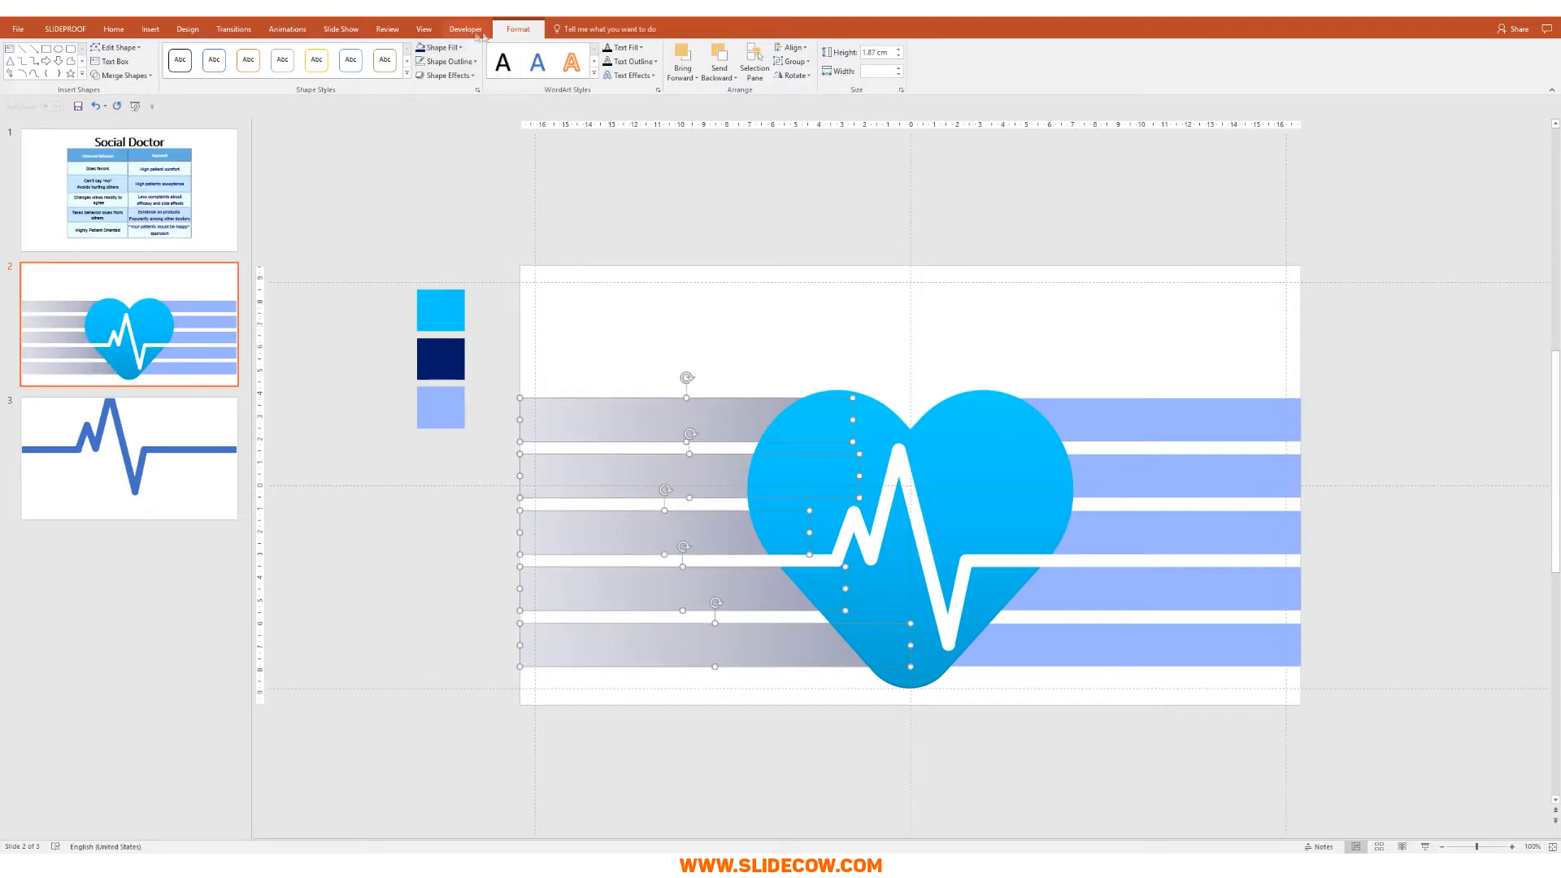
pyautogui.click(441, 47)
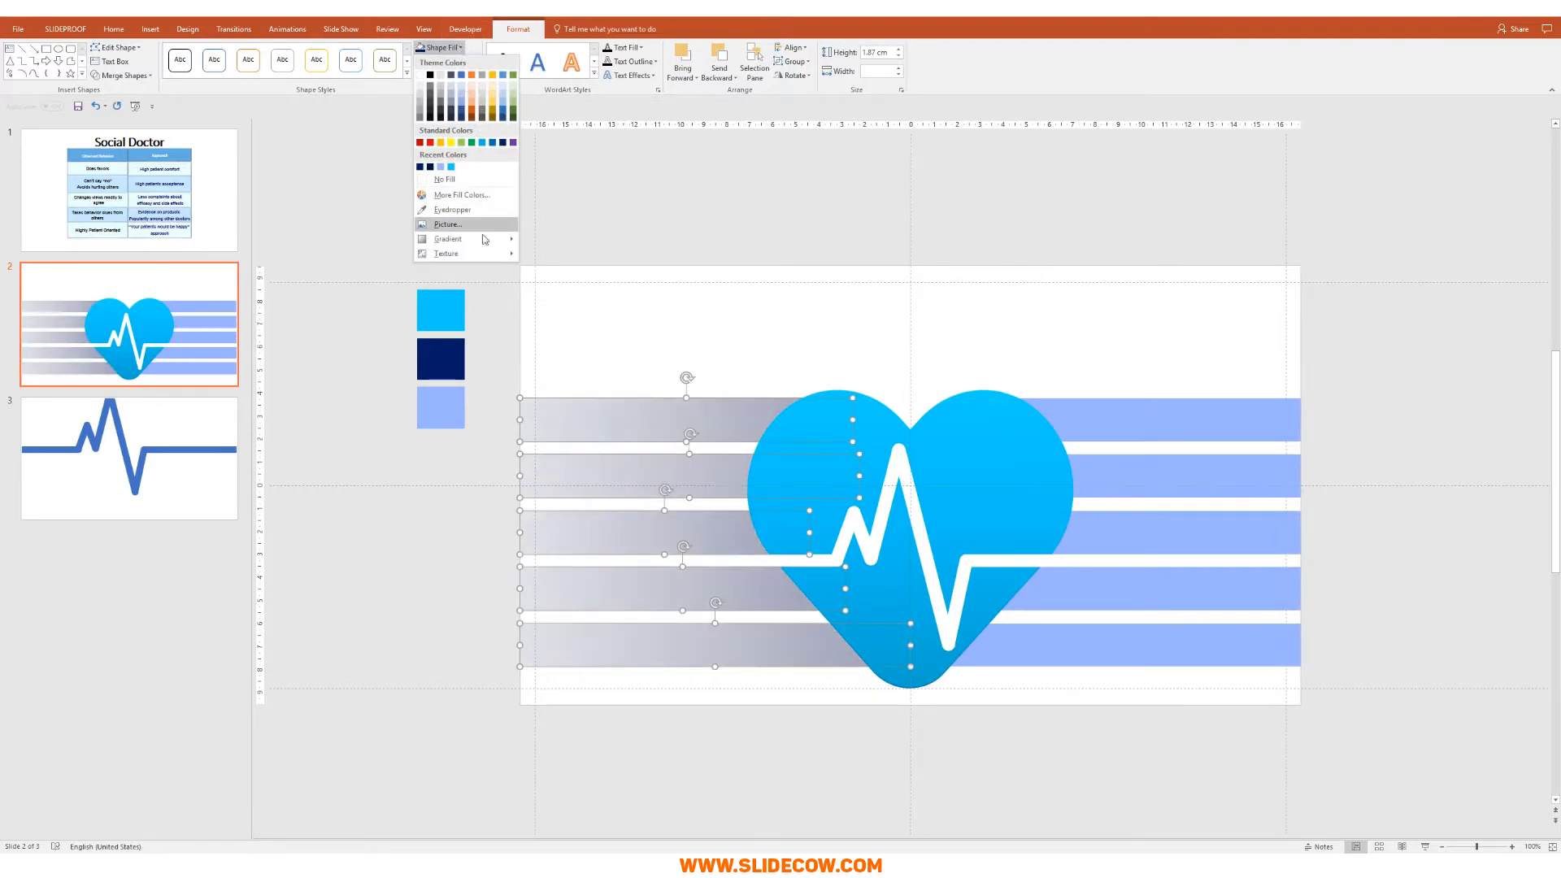